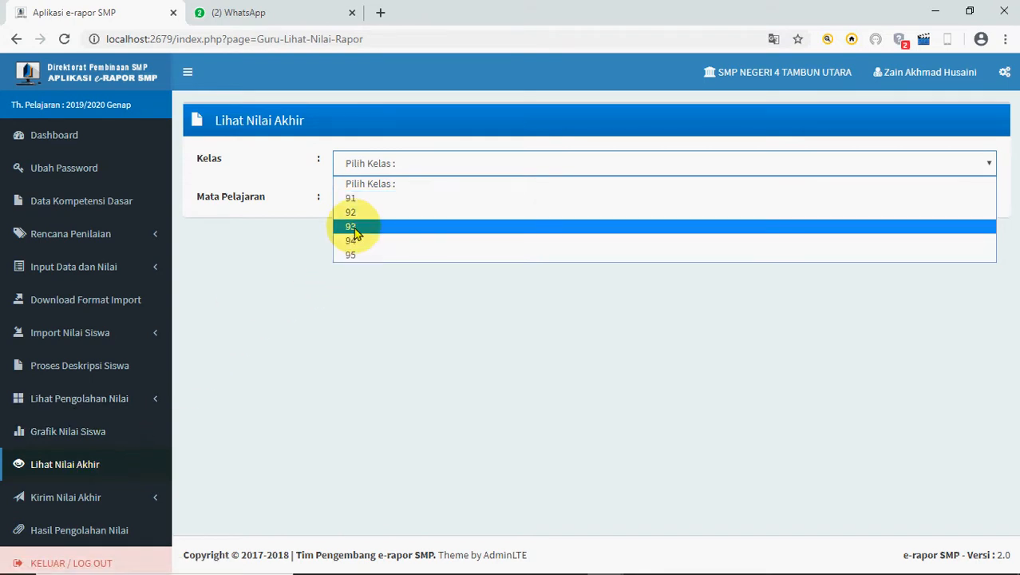
# - Display the final grades for class 93 in the subject Matematika (Umum)
pyautogui.click(355, 227)
pyautogui.click(355, 213)
pyautogui.click(363, 252)
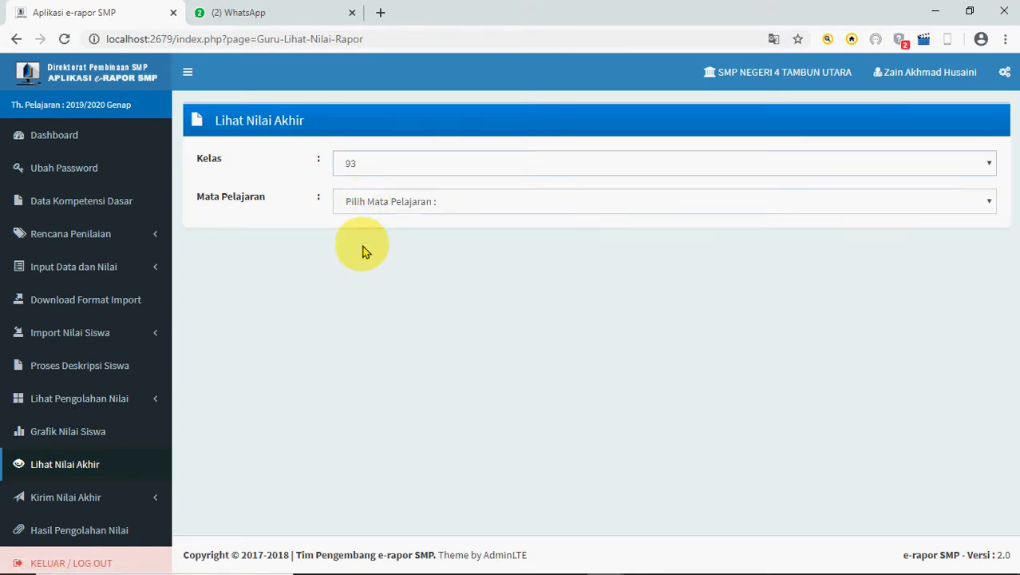
pyautogui.click(371, 206)
pyautogui.click(371, 232)
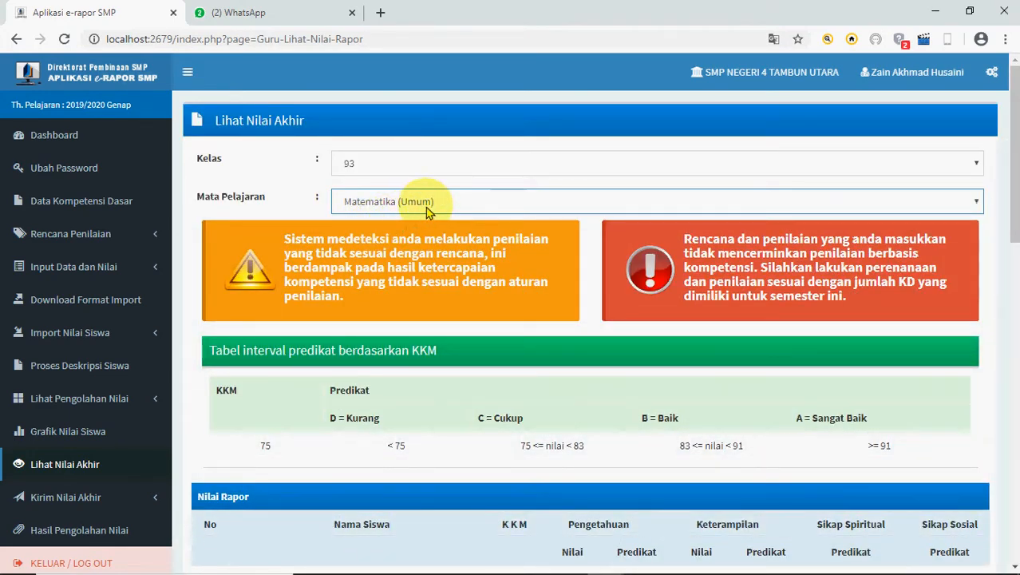
# - Examine the assessment warnings, the KKM predicate intervals and the students' knowledge and skill scores in the report table
pyautogui.scroll(-5, 598, 383)
pyautogui.scroll(5, 573, 395)
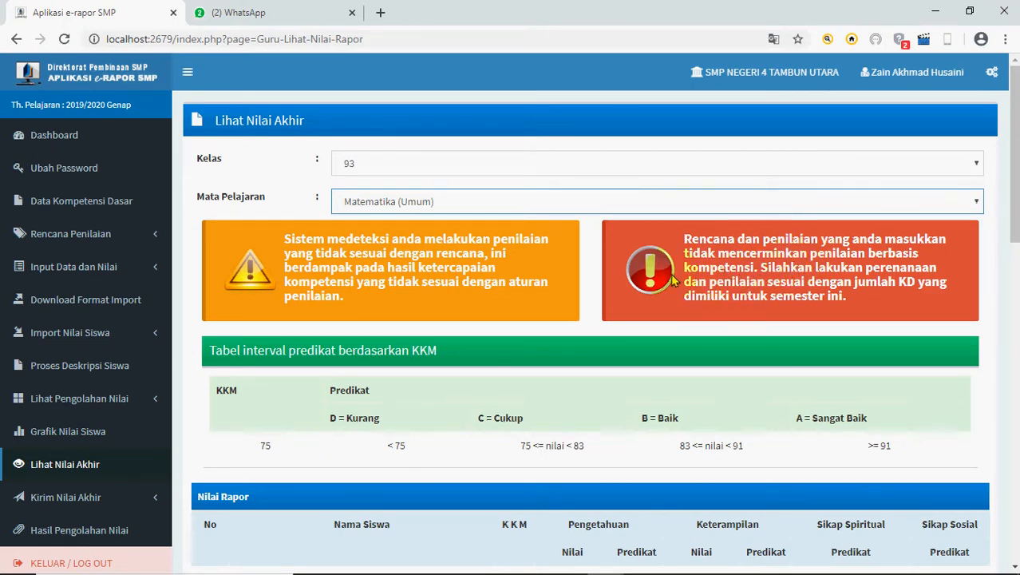
pyautogui.scroll(-5, 563, 317)
pyautogui.scroll(1, 519, 312)
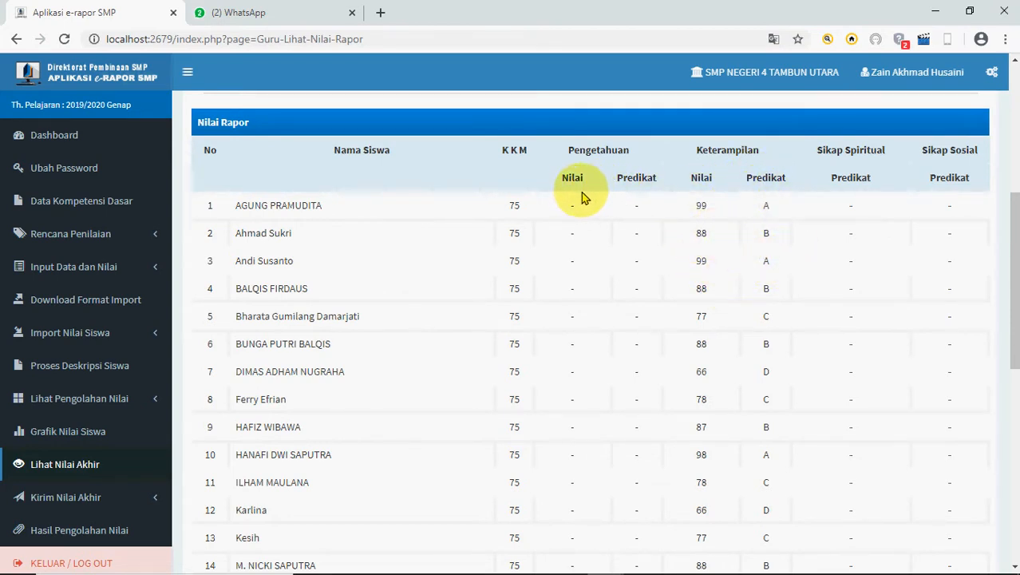
pyautogui.scroll(2, 514, 296)
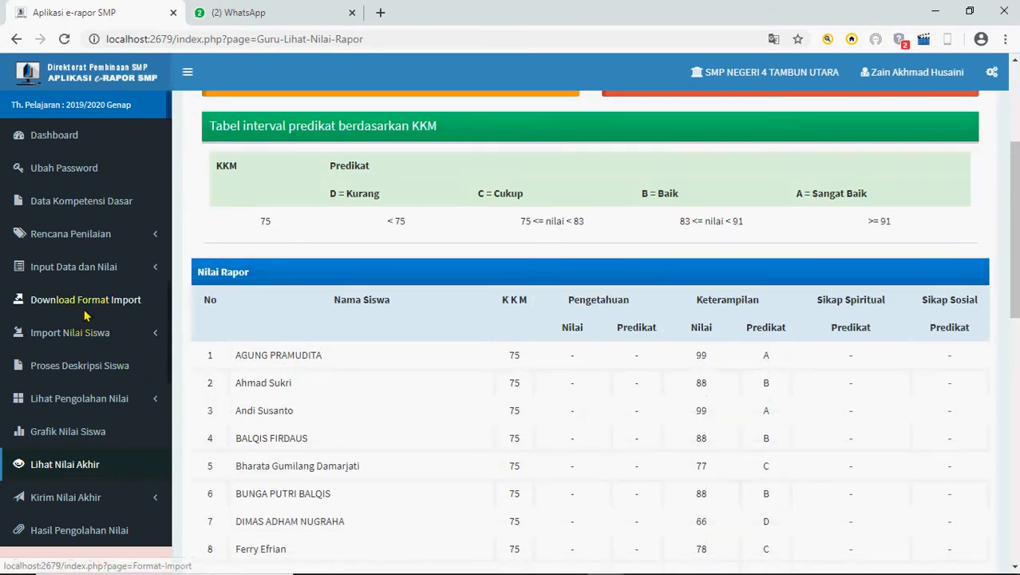
pyautogui.scroll(1, 471, 383)
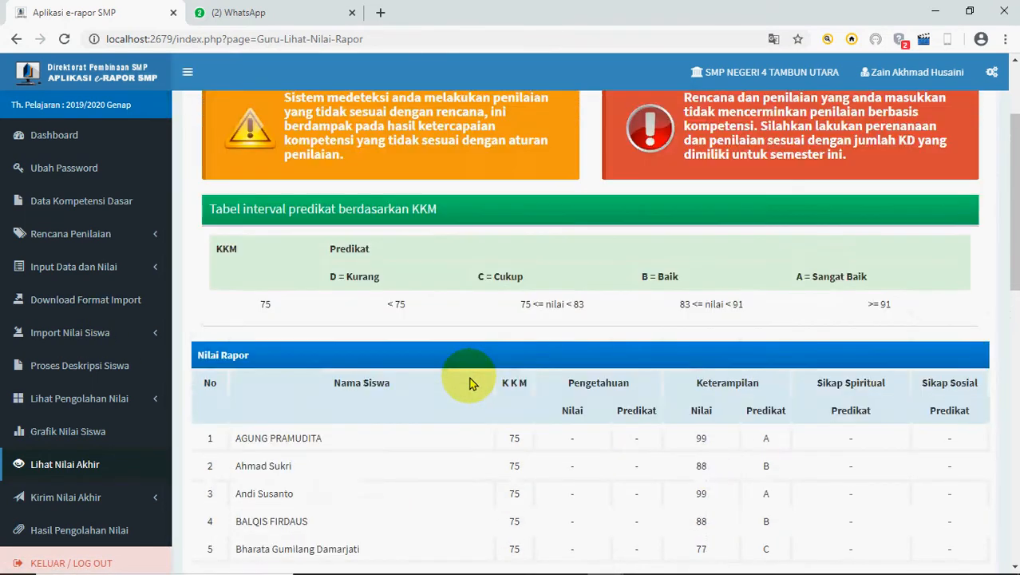
pyautogui.scroll(2, 471, 383)
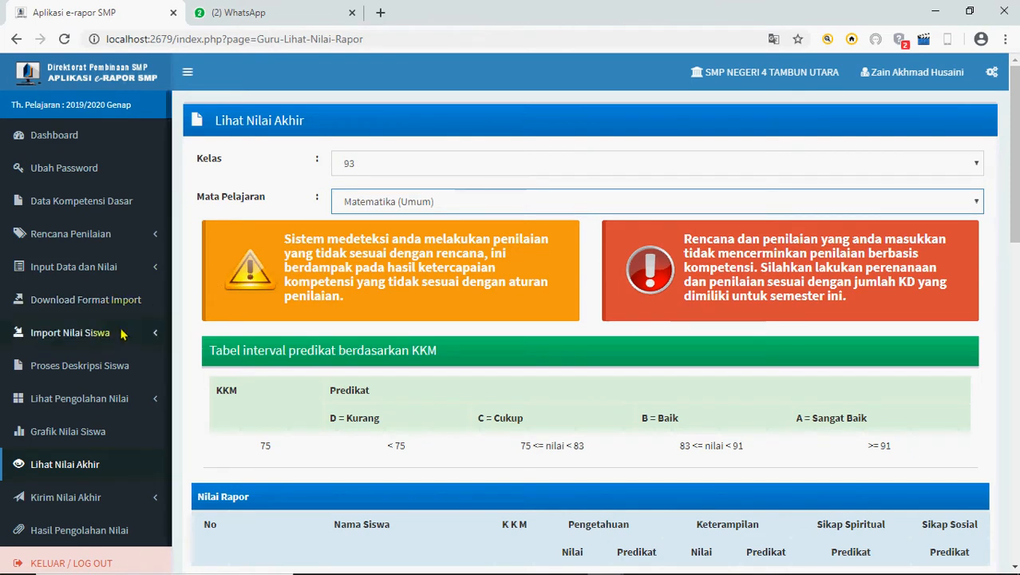
# - Display the processed knowledge scores for class 93, Matematika (Umum), and examine the student scores per assessment under 3.6 and 3.7
pyautogui.click(73, 401)
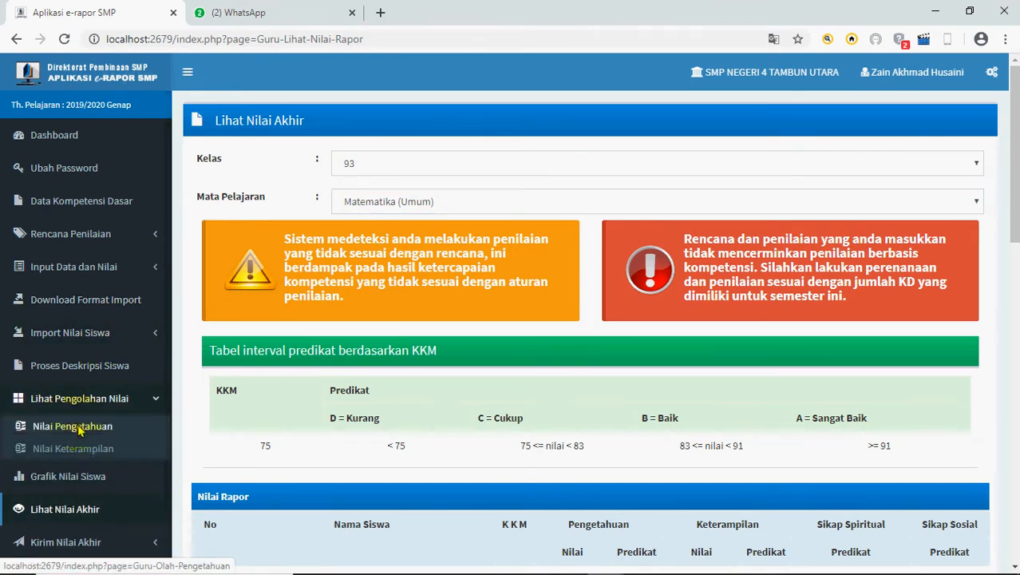
pyautogui.click(76, 427)
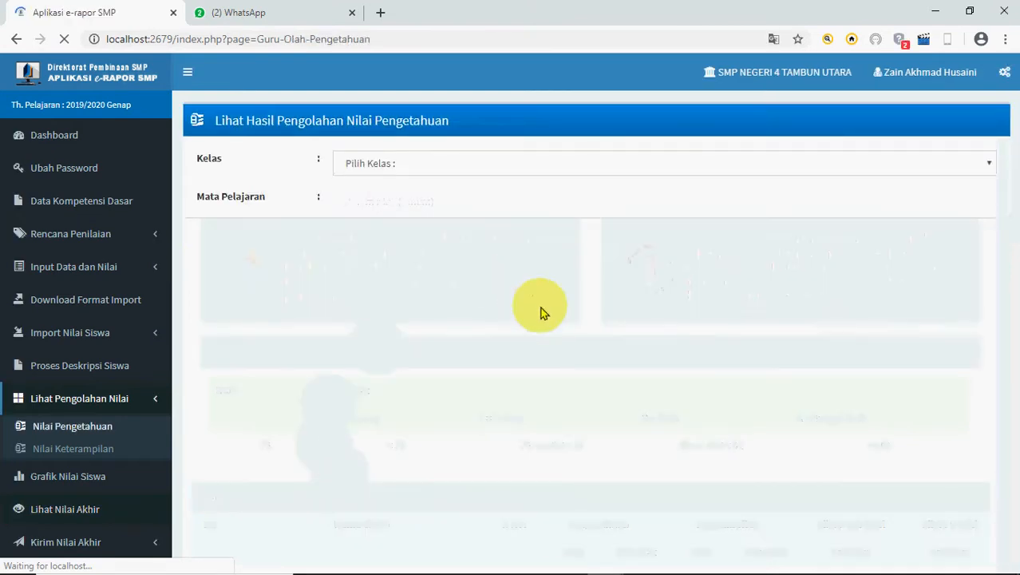
pyautogui.click(580, 169)
pyautogui.click(546, 224)
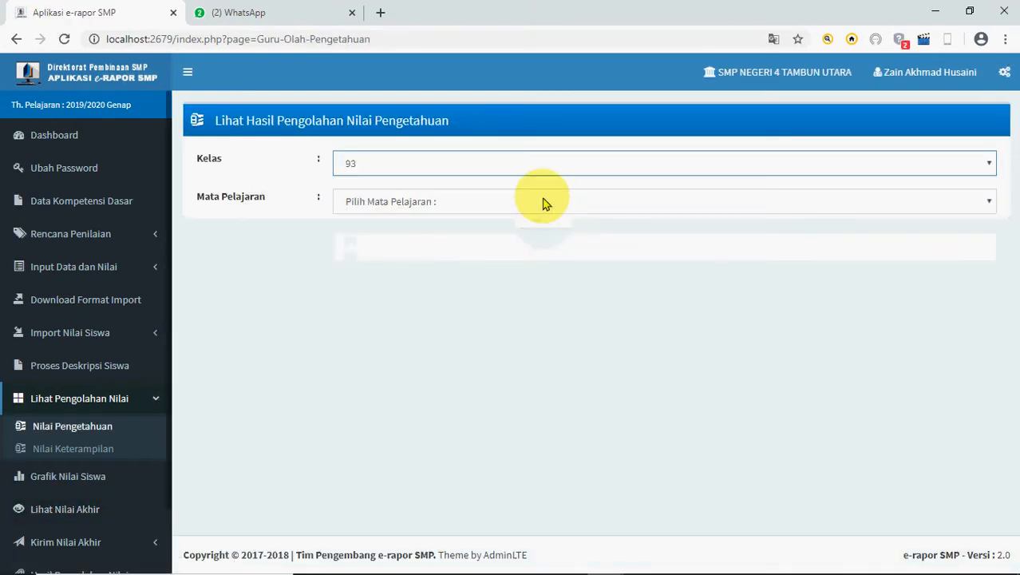
pyautogui.click(543, 203)
pyautogui.click(524, 237)
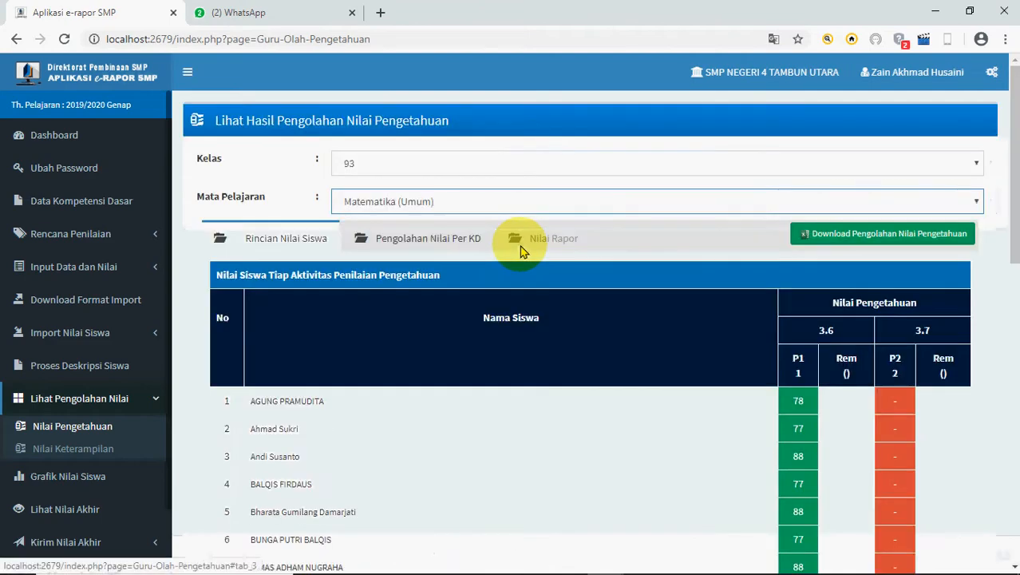
pyautogui.scroll(-1, 607, 295)
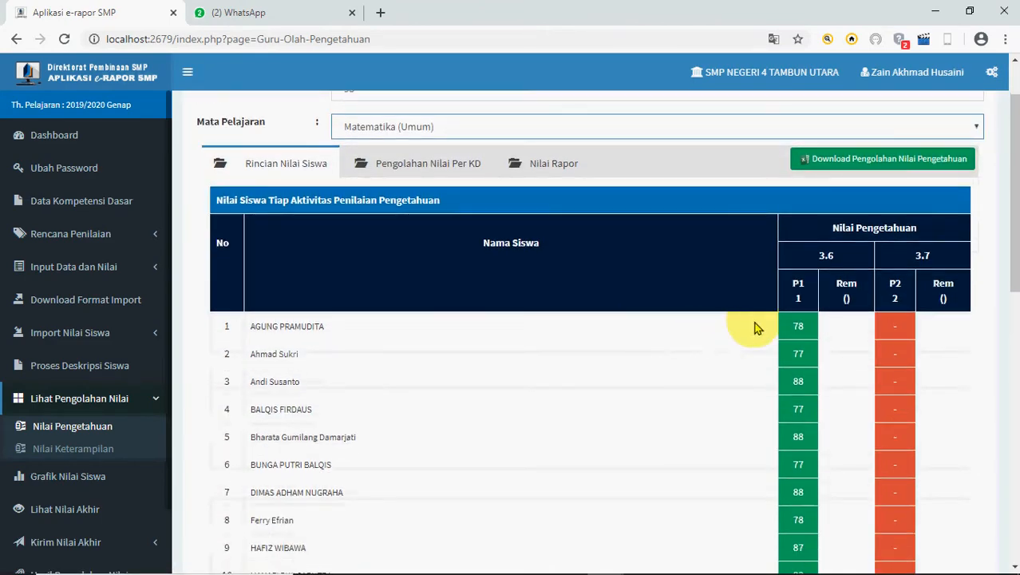
pyautogui.scroll(-2, 798, 288)
pyautogui.scroll(1, 838, 250)
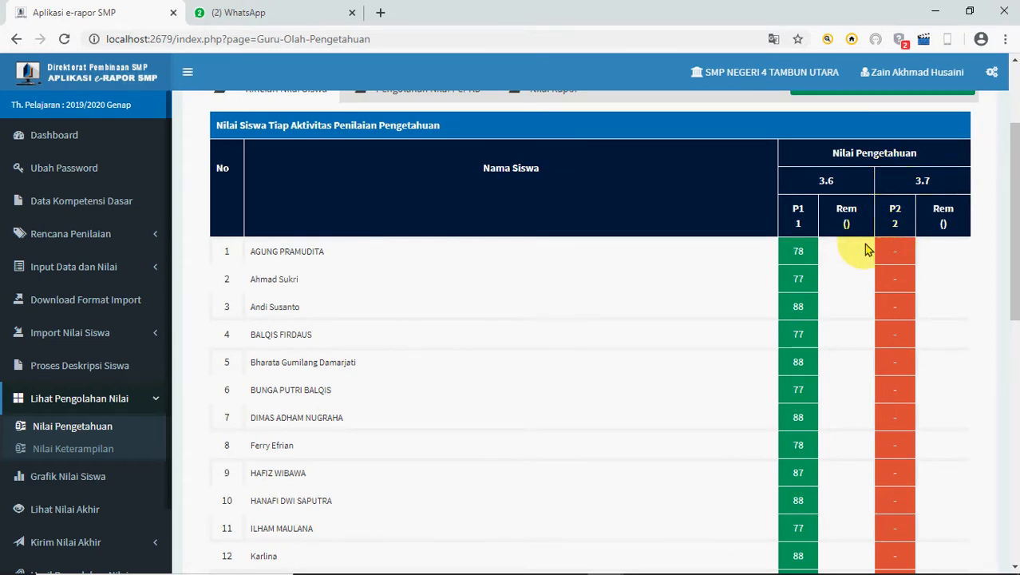
pyautogui.scroll(-3, 915, 381)
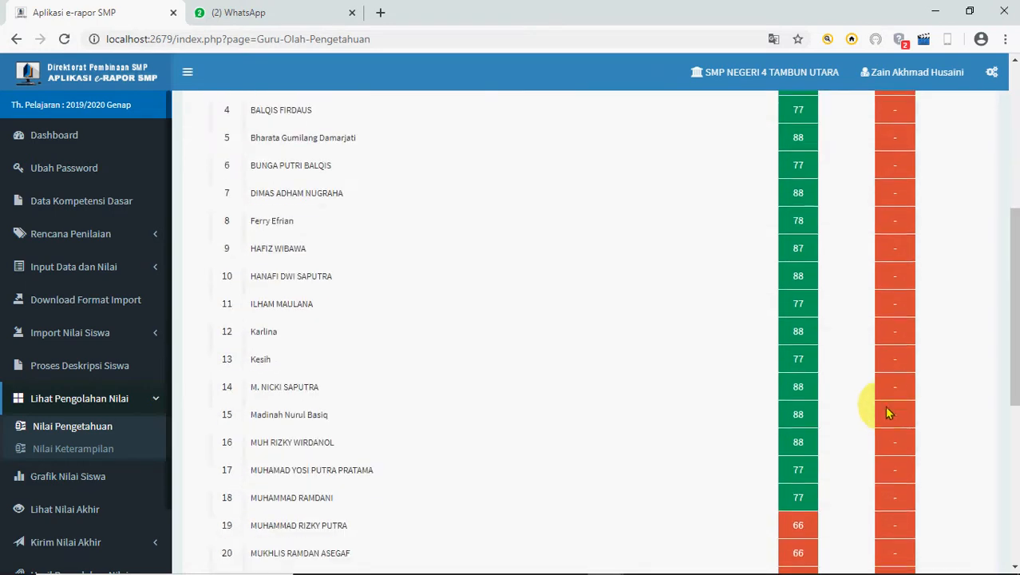
pyautogui.scroll(2, 882, 431)
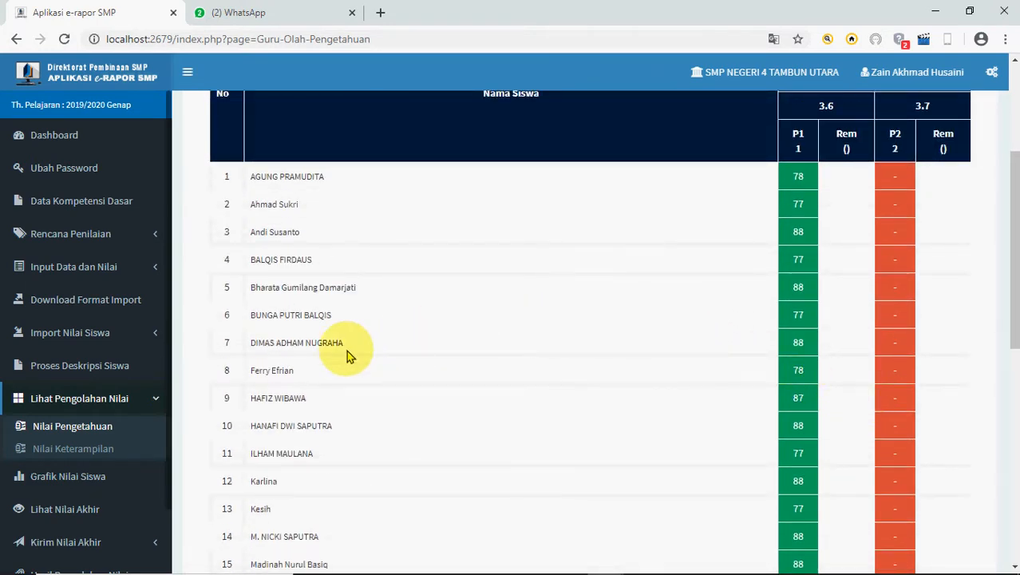
pyautogui.scroll(2, 921, 264)
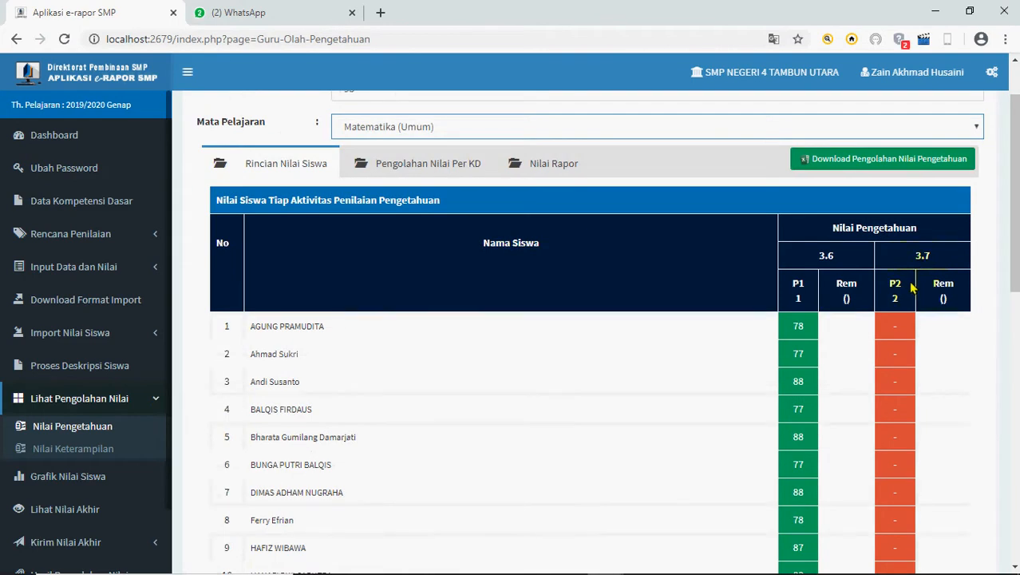
# - Open the knowledge score entry form for class 93, Matematika (Umum), assessment P. 2 (P2)
pyautogui.click(102, 269)
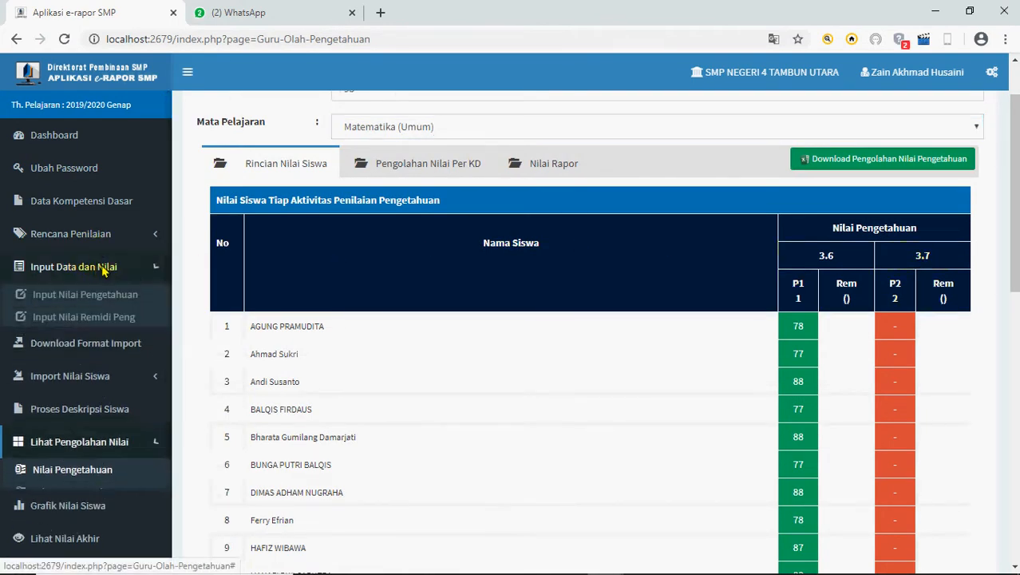
pyautogui.click(129, 293)
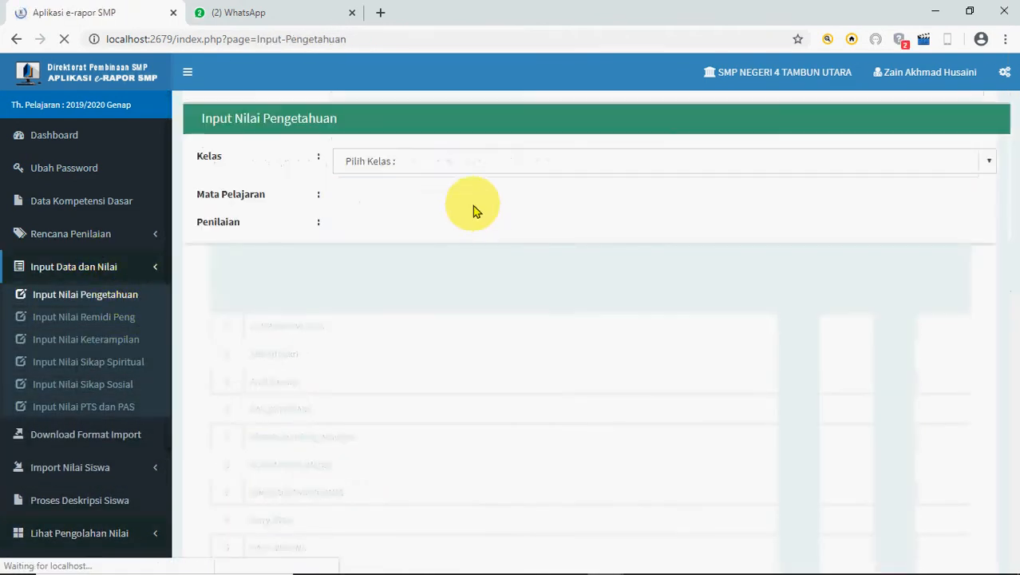
pyautogui.click(519, 169)
pyautogui.click(501, 223)
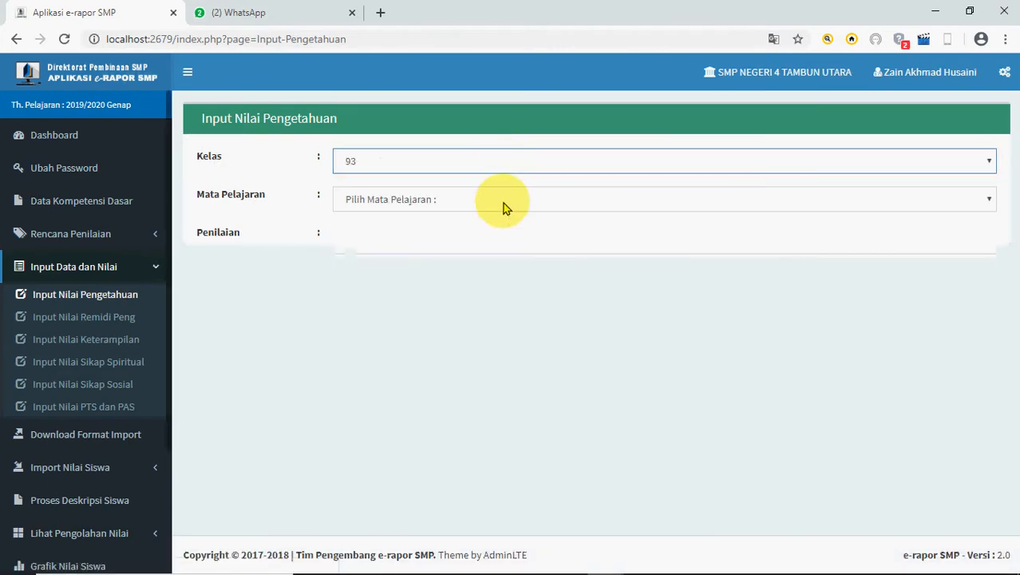
pyautogui.click(503, 206)
pyautogui.click(494, 235)
pyautogui.click(483, 239)
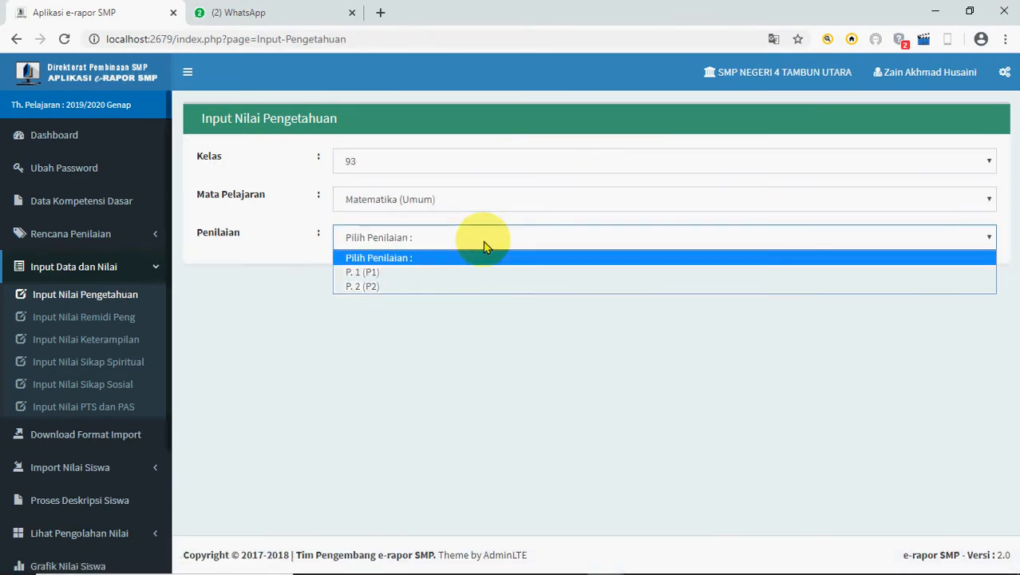
pyautogui.click(472, 286)
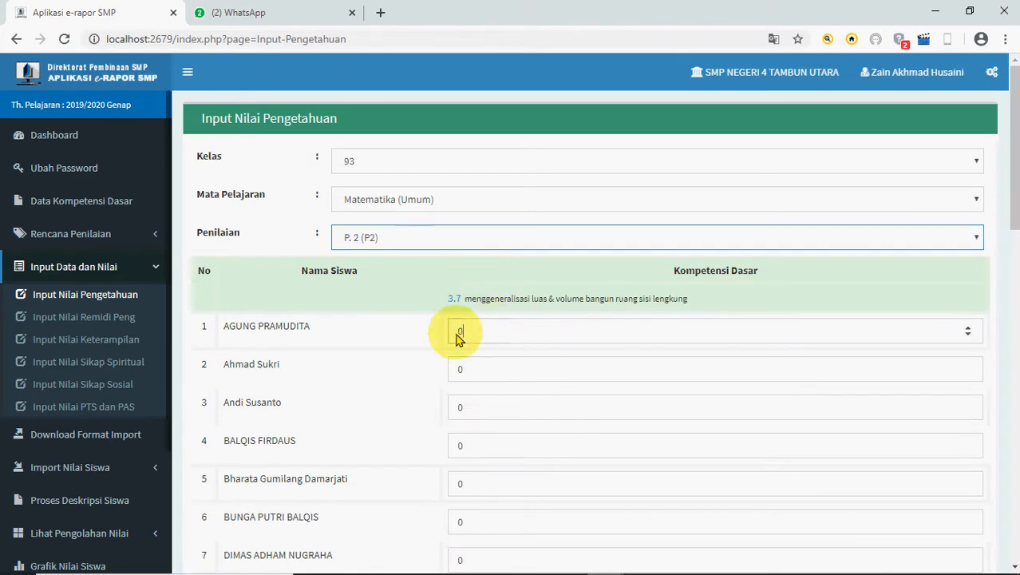
# - Enter the 3.7 scores for the first five students: 67 for the first and 88 for students 2 to 5
pyautogui.click(458, 334)
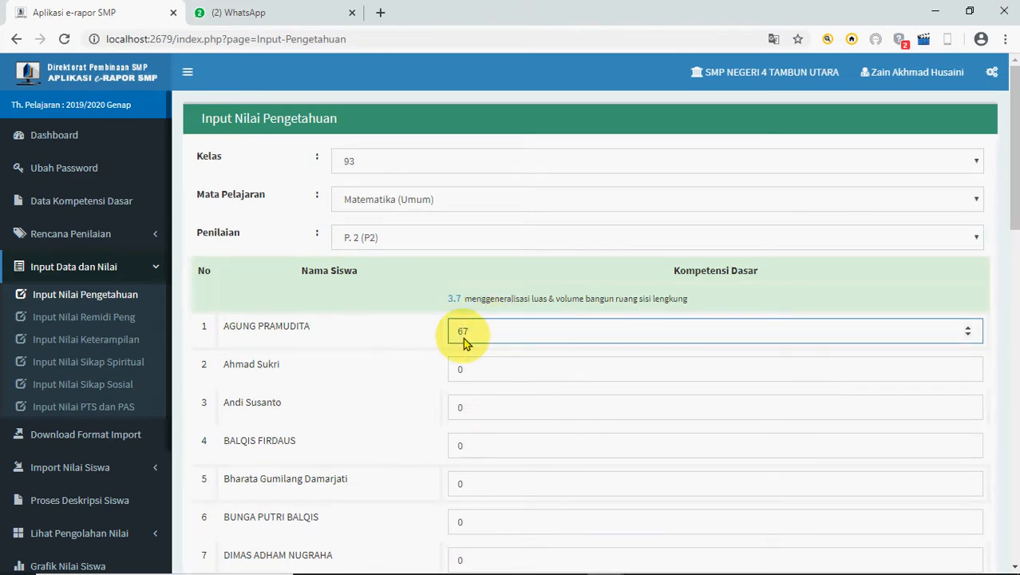
pyautogui.press('Tab')
pyautogui.write('88\t8')
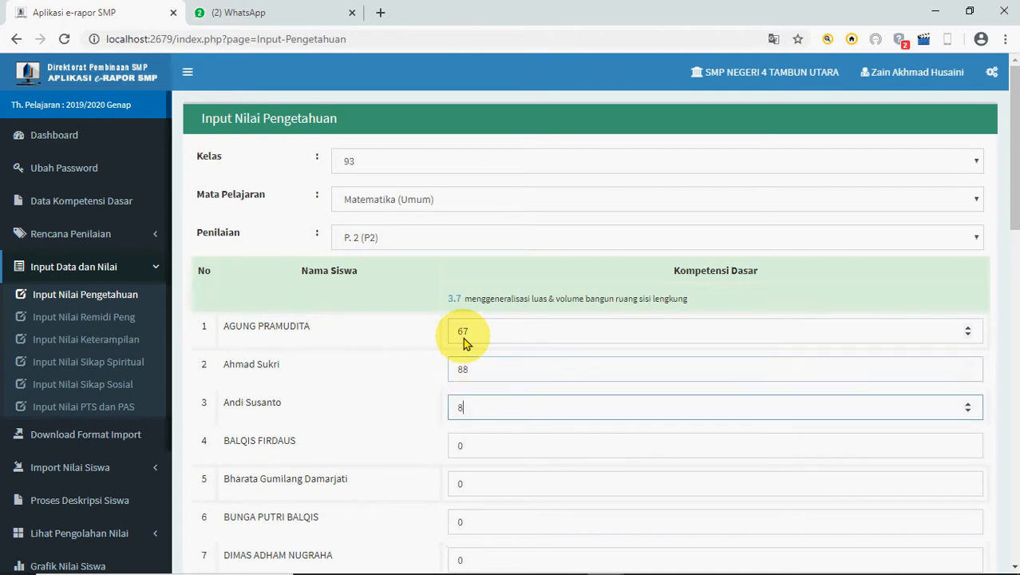
pyautogui.write('8\t88\t88')
# - Enter a score of 9 for each of the remaining students, numbers 6 to 31
pyautogui.press('Tab')
pyautogui.write('9\t')
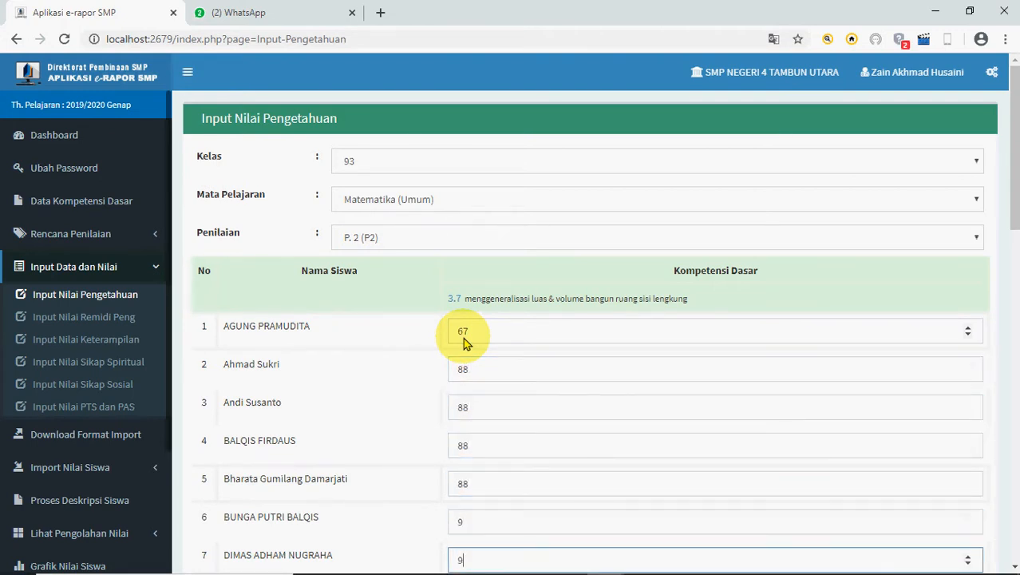
pyautogui.write('9\t9\t9\t9\t9\t9\t9\t9\t9\t9\t9\t9\t9\t9')
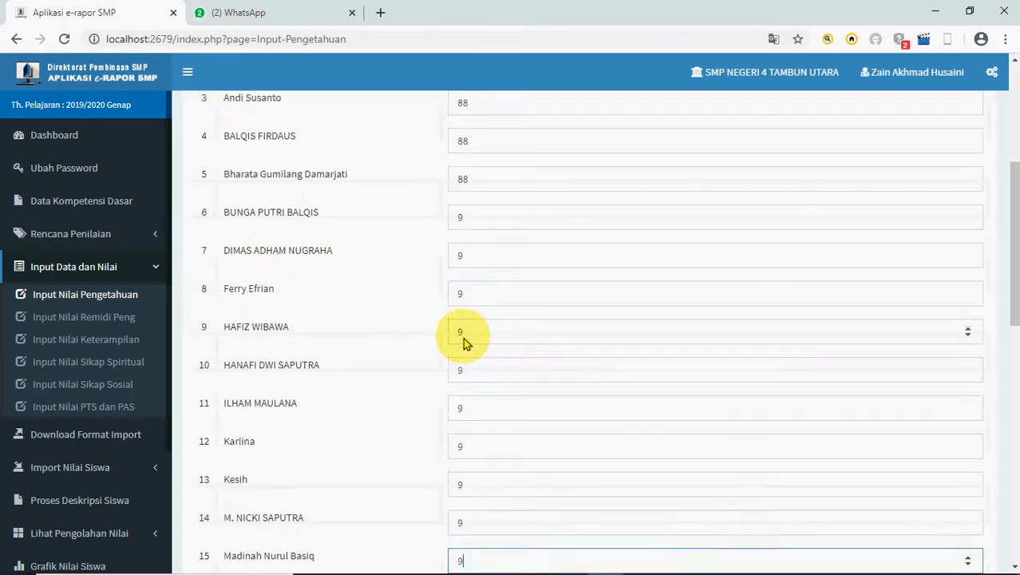
pyautogui.write('\t9')
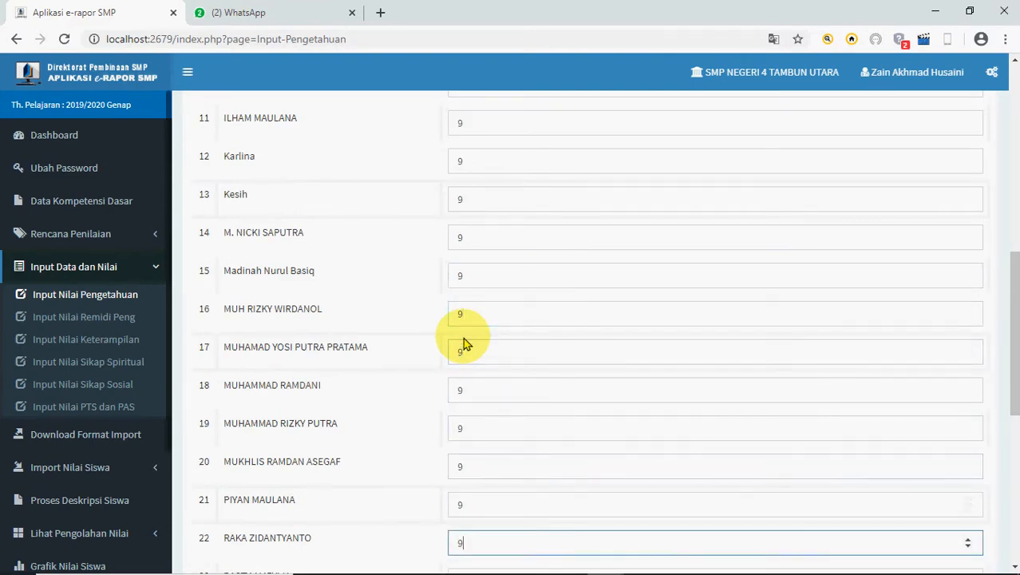
pyautogui.write('\t9\t9\t9\t9\t9\t9\t9\t9\t9\t9')
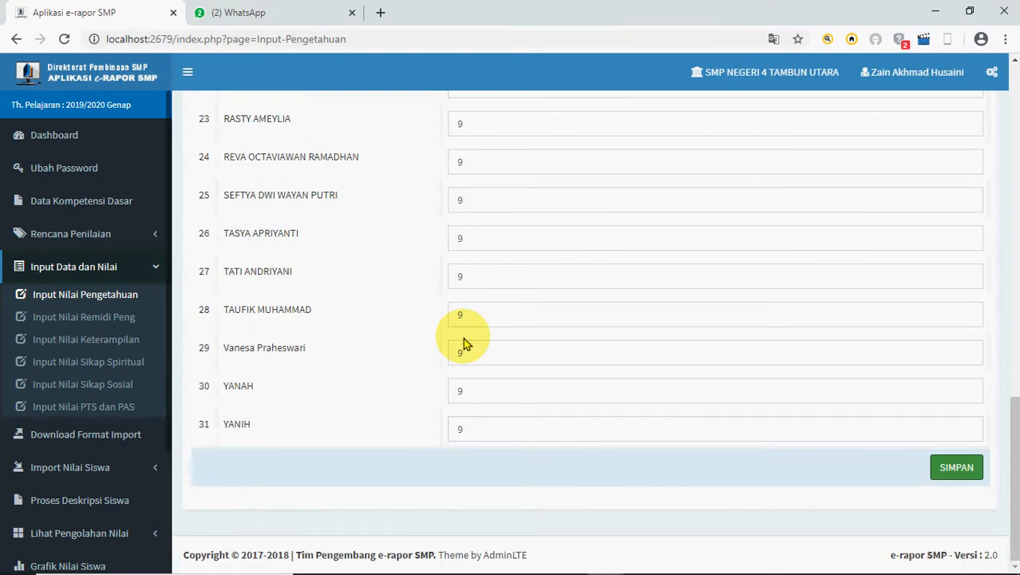
# - Review the entered P2 knowledge scores, save them and acknowledge the confirmation
pyautogui.scroll(3, 540, 342)
pyautogui.scroll(-3, 765, 451)
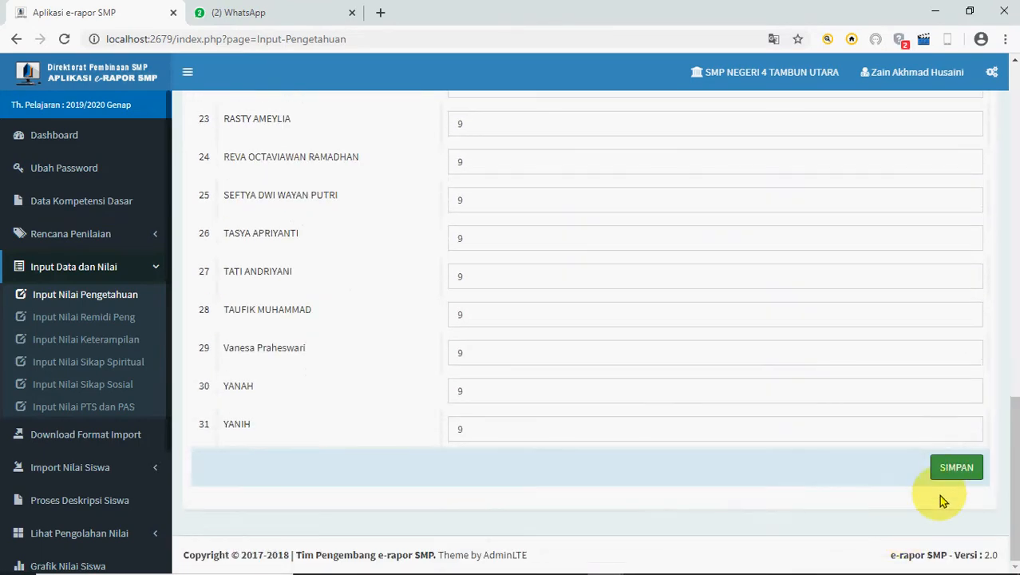
pyautogui.scroll(4, 940, 475)
pyautogui.scroll(-4, 873, 467)
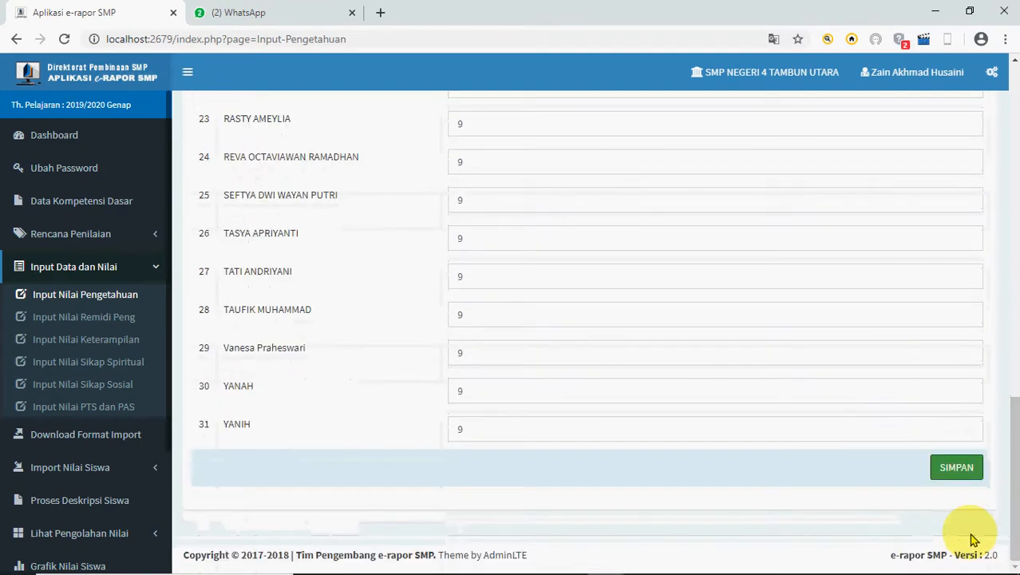
pyautogui.click(960, 469)
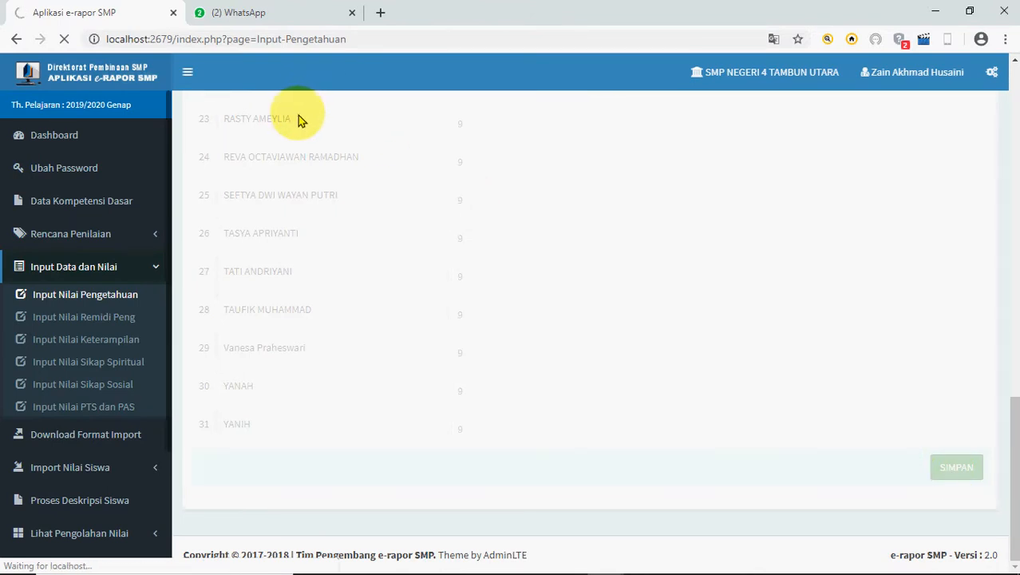
pyautogui.scroll(2, 352, 172)
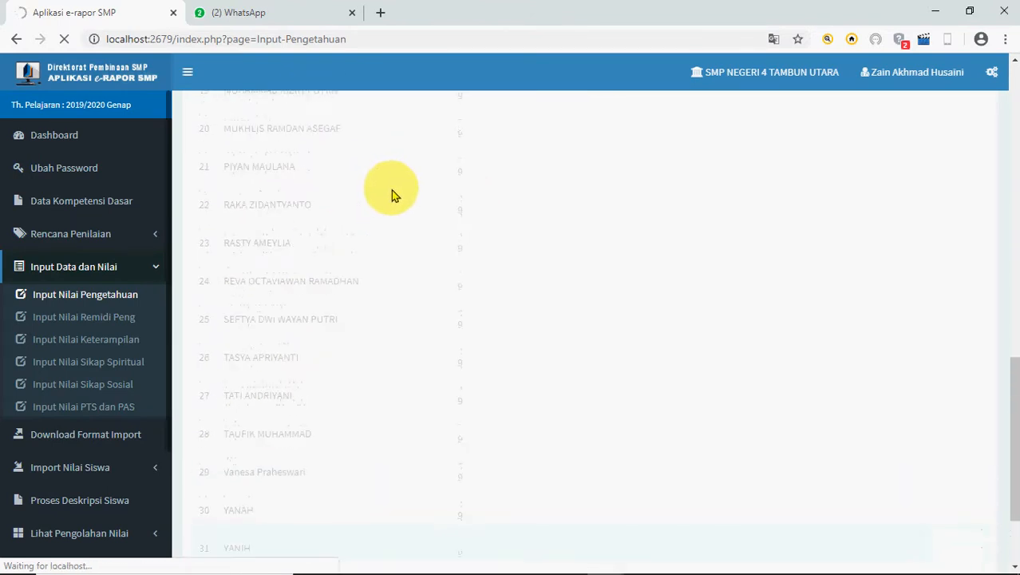
pyautogui.scroll(8, 392, 192)
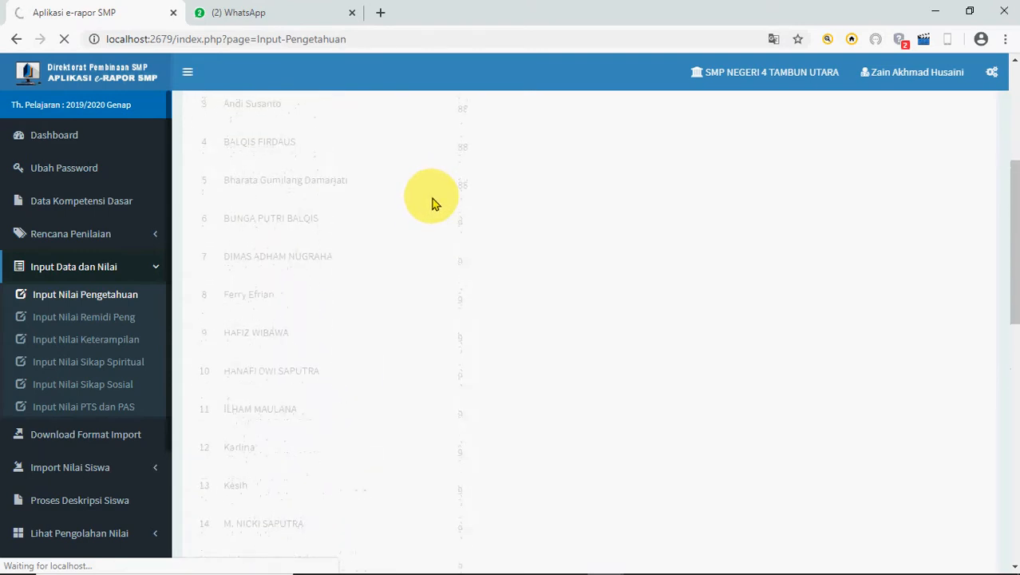
pyautogui.scroll(2, 431, 204)
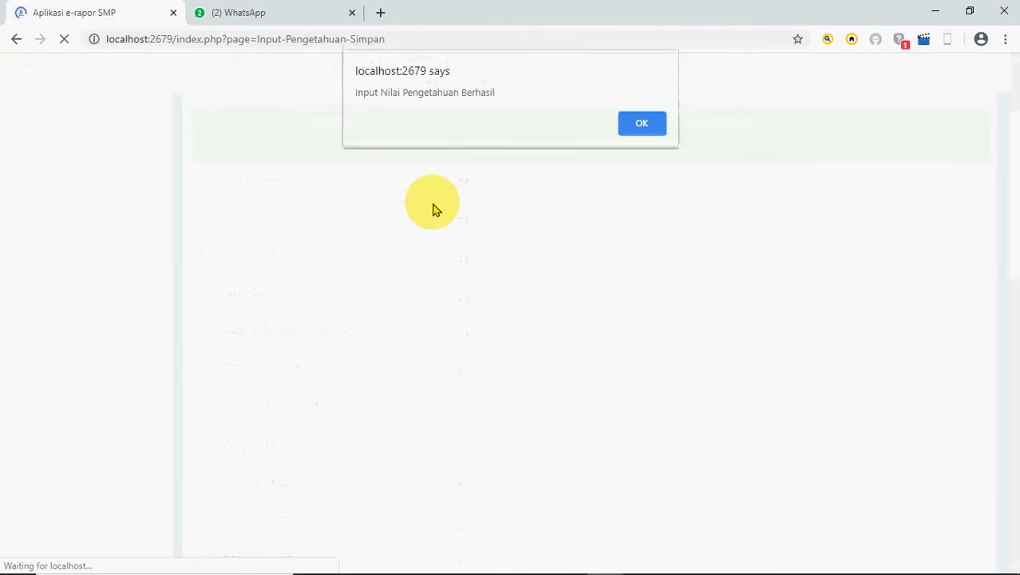
pyautogui.click(639, 126)
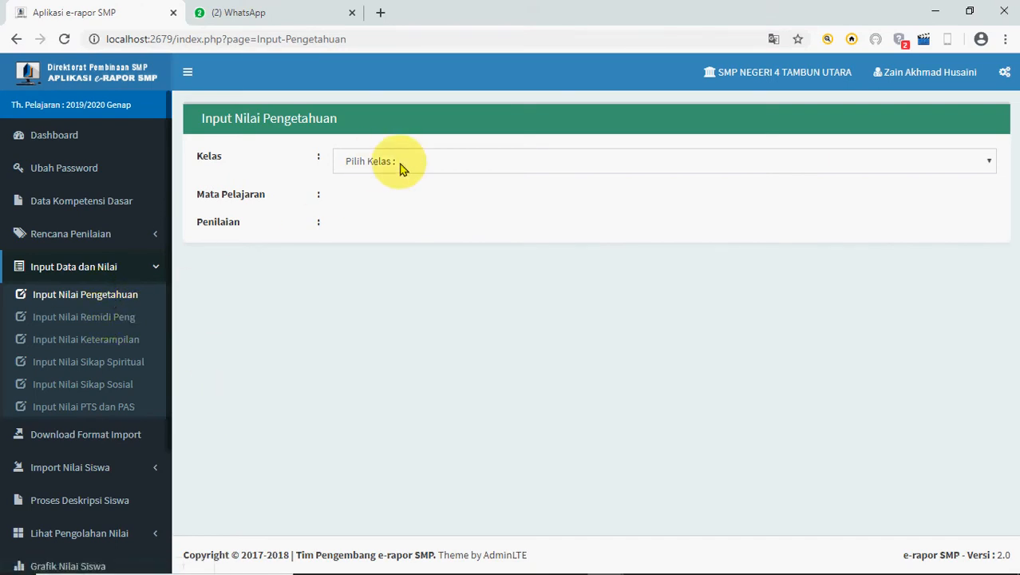
# - Open the processed skill scores for class 93, Matematika (Umum), and examine which basic competencies have assessments
pyautogui.scroll(-2, 84, 367)
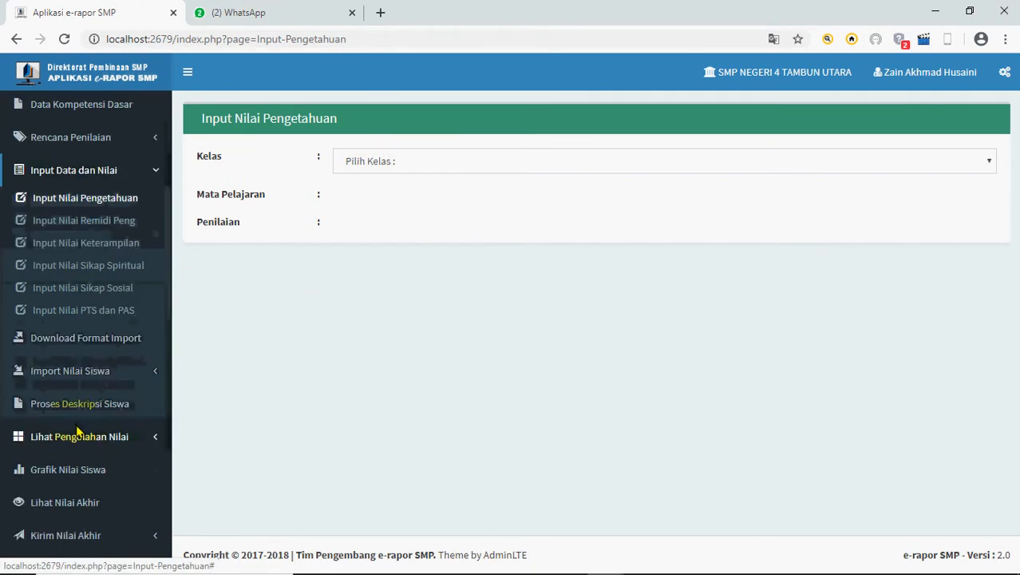
pyautogui.click(91, 431)
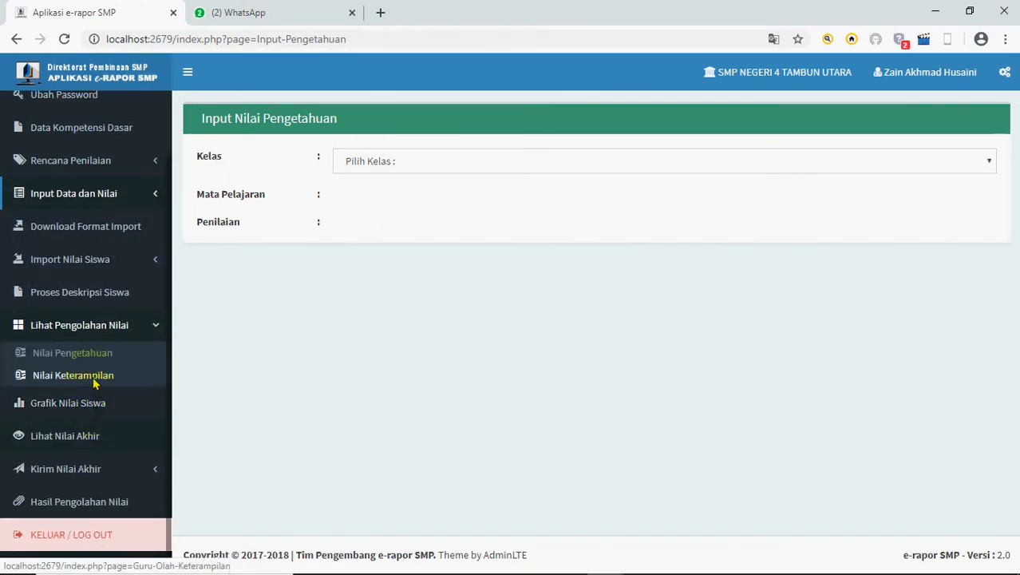
pyautogui.click(94, 377)
pyautogui.click(478, 166)
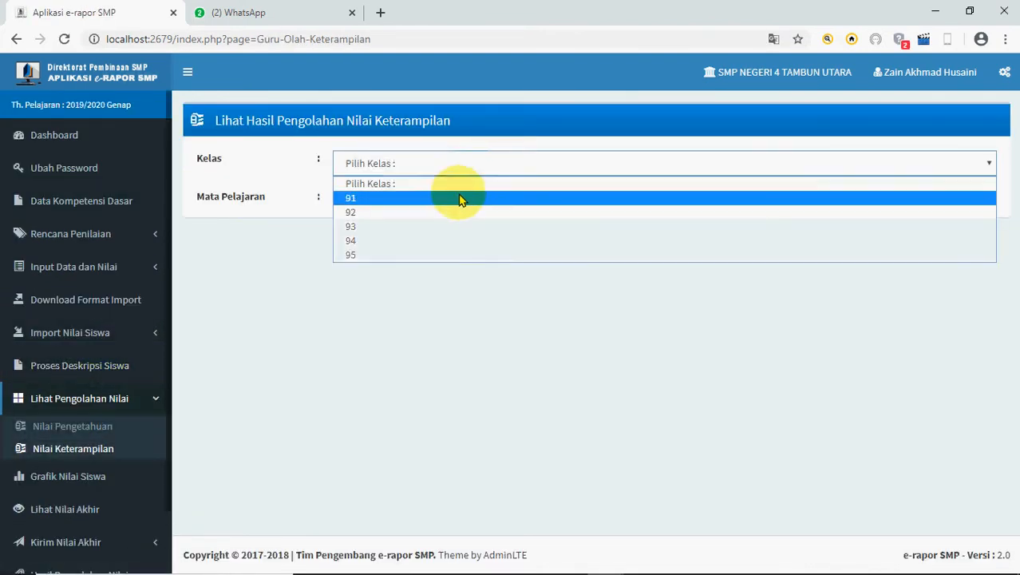
pyautogui.click(445, 226)
pyautogui.click(438, 206)
pyautogui.click(431, 232)
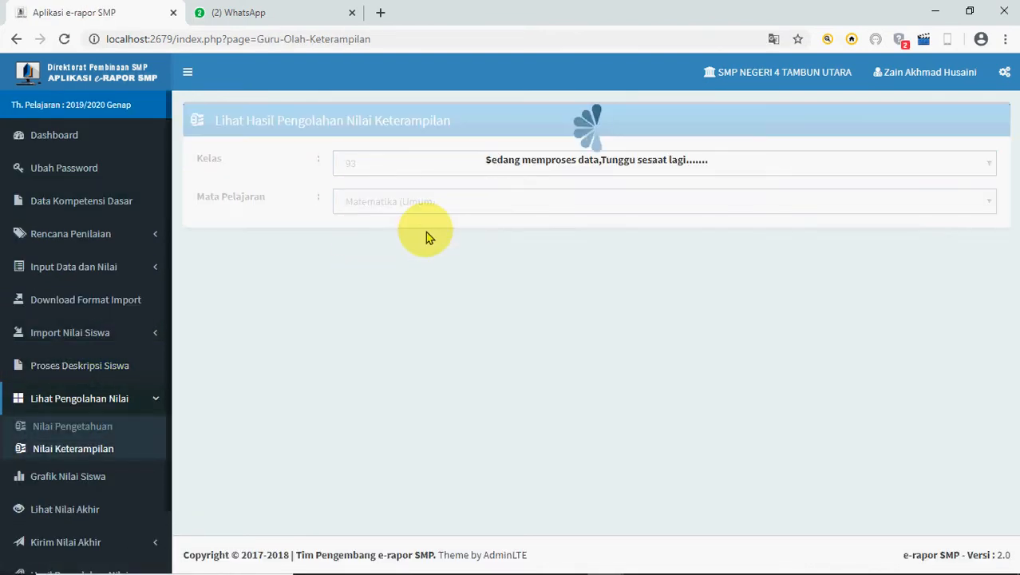
pyautogui.scroll(-2, 909, 343)
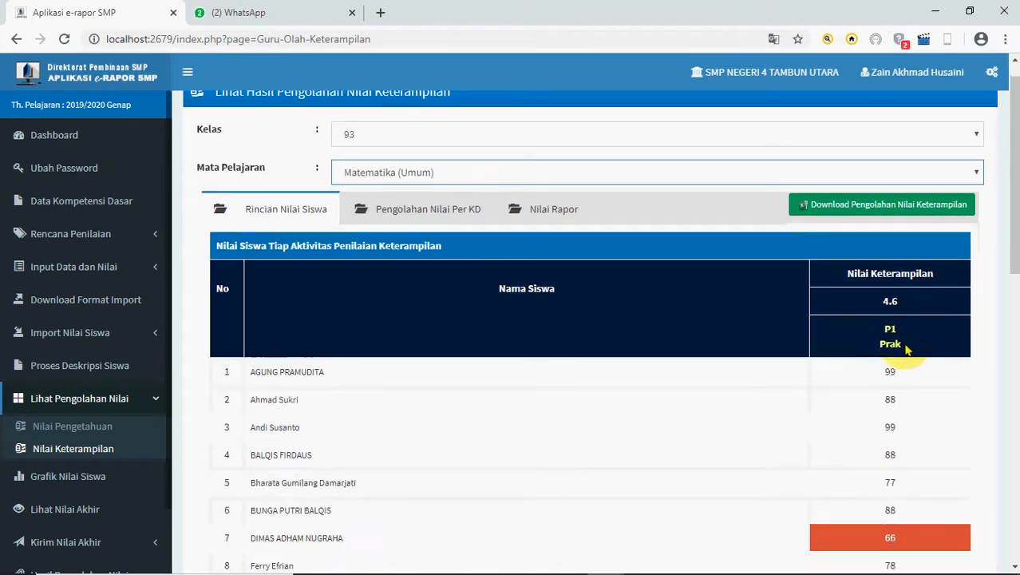
pyautogui.scroll(1, 878, 355)
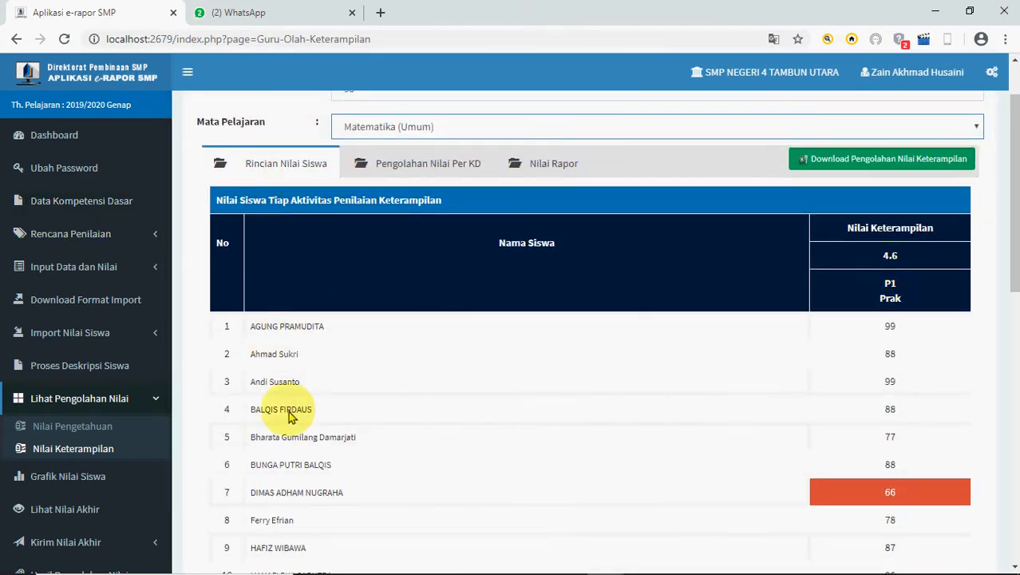
pyautogui.scroll(-2, 239, 434)
# - View the final grades for class 93, Matematika (Umum), and check the assessment plan notice and knowledge and skill columns
pyautogui.click(84, 510)
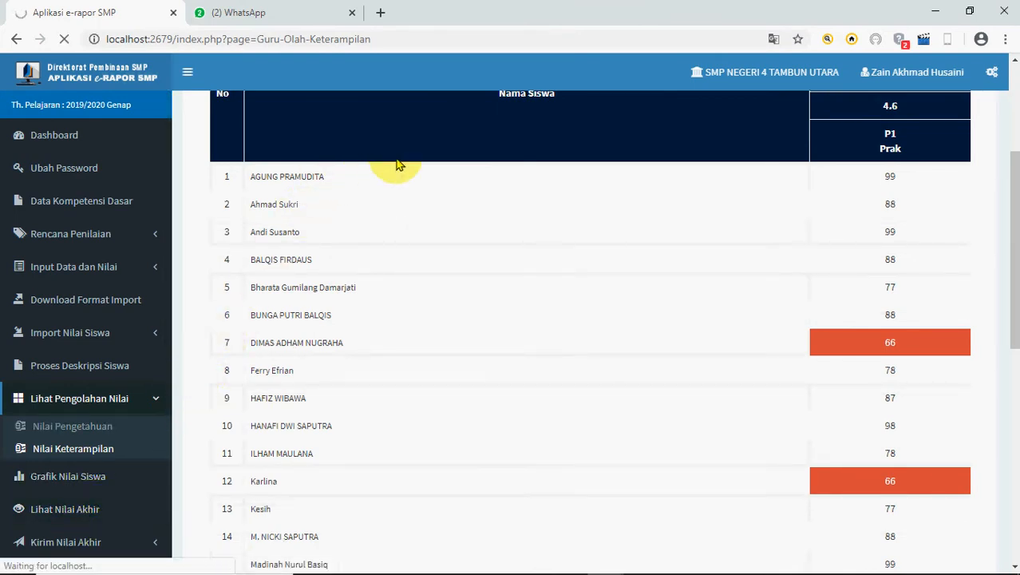
pyautogui.scroll(3, 452, 215)
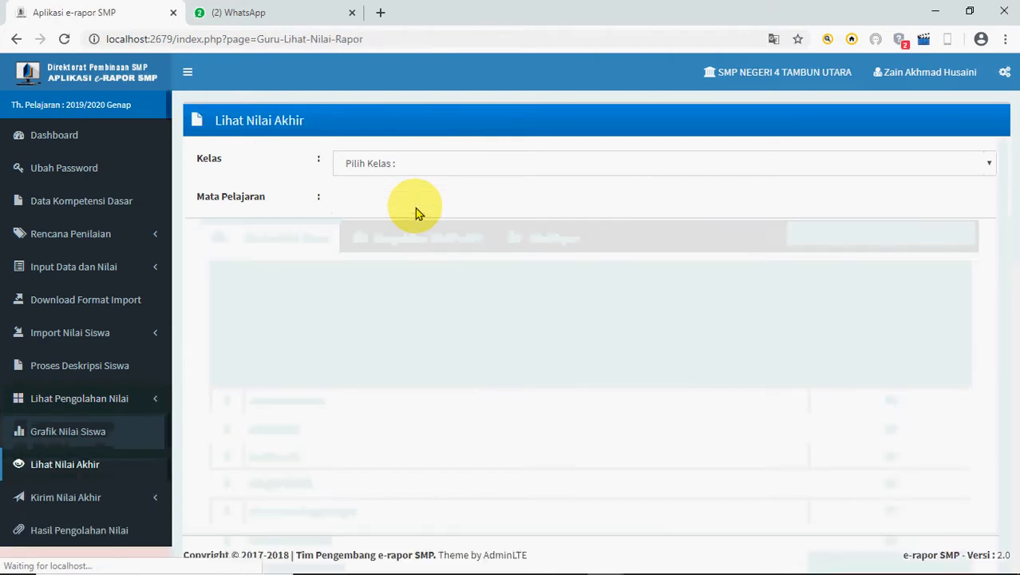
pyautogui.click(412, 165)
pyautogui.click(406, 227)
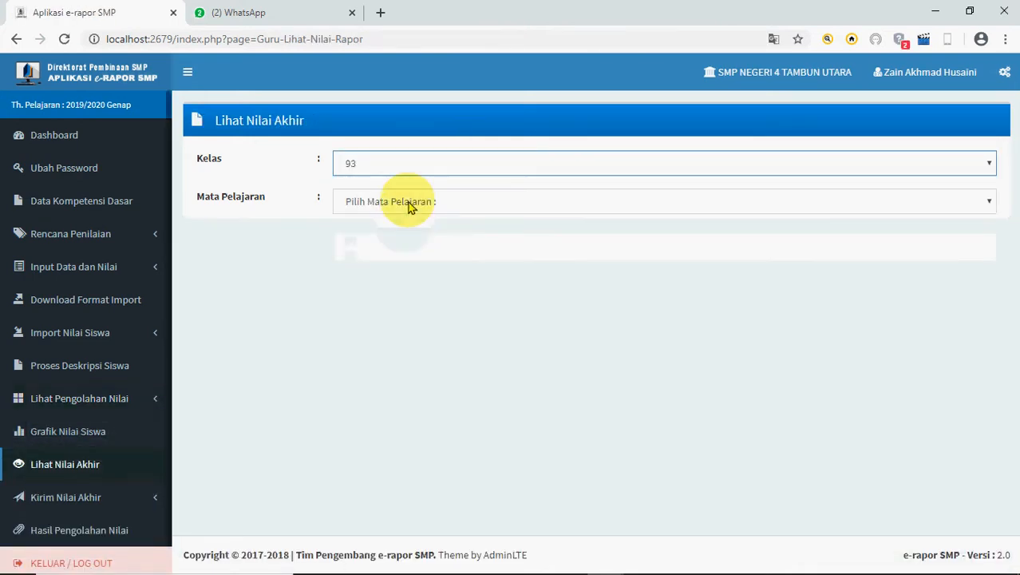
pyautogui.click(408, 203)
pyautogui.click(405, 236)
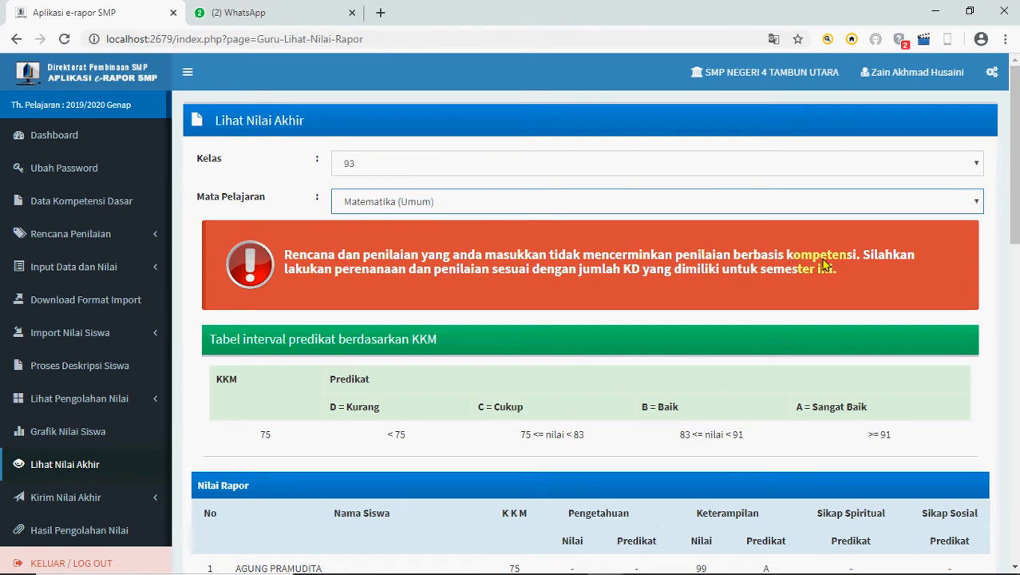
# - Open the basic competency data for Matematika (Umum) and examine the class IX semester 2 entries on page 6
pyautogui.click(118, 203)
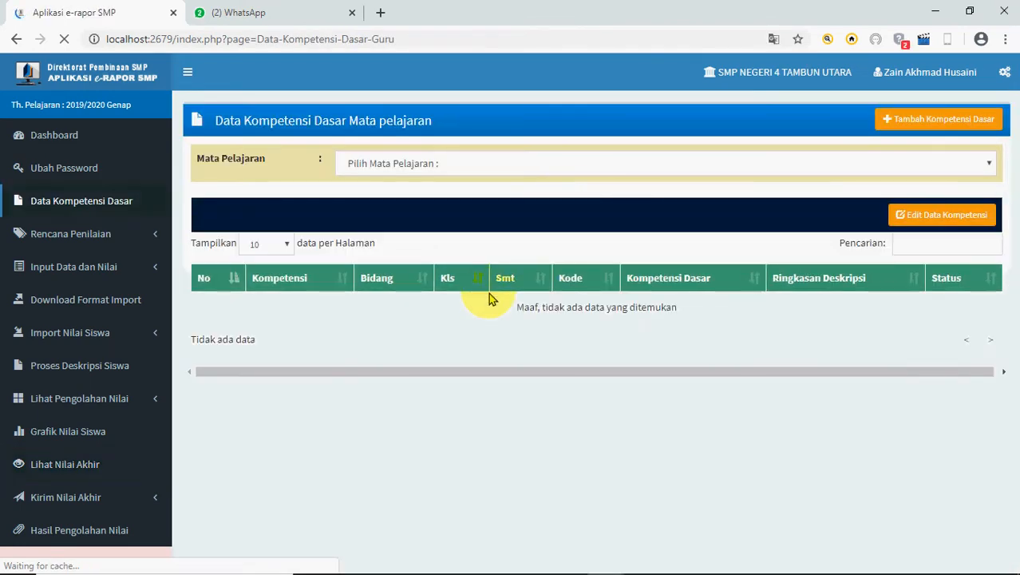
pyautogui.click(447, 161)
pyautogui.click(447, 197)
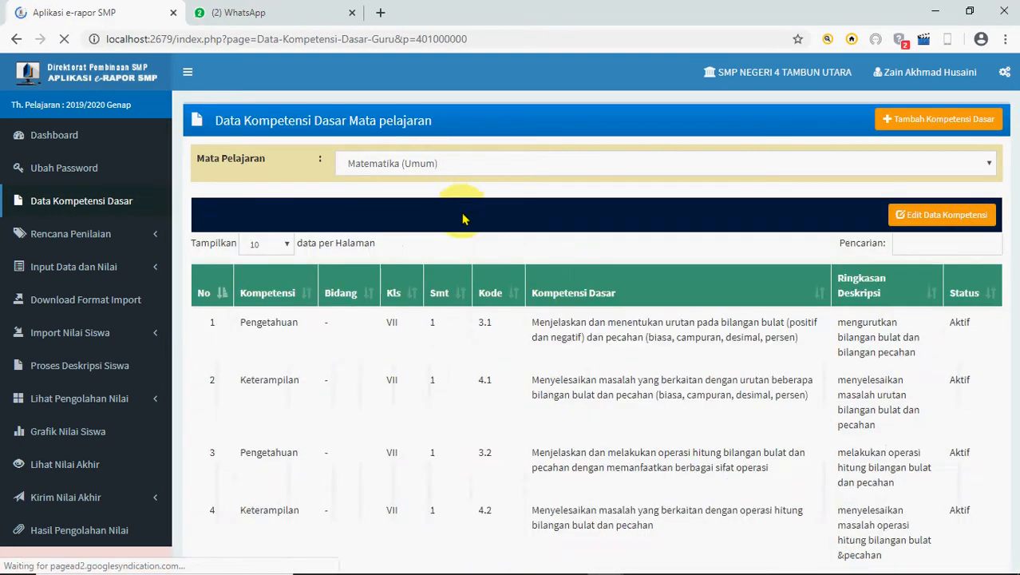
pyautogui.scroll(-6, 750, 295)
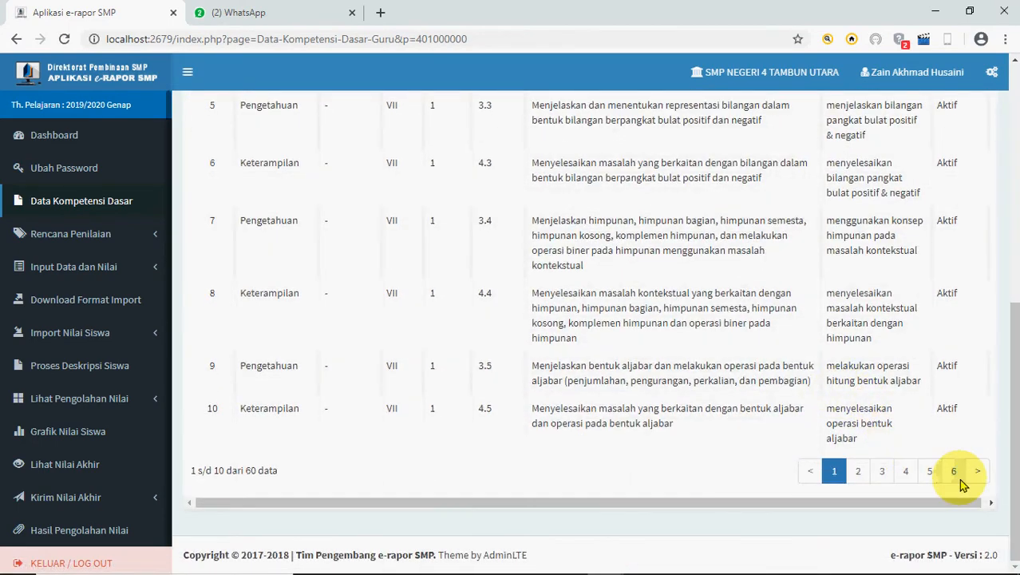
pyautogui.click(953, 471)
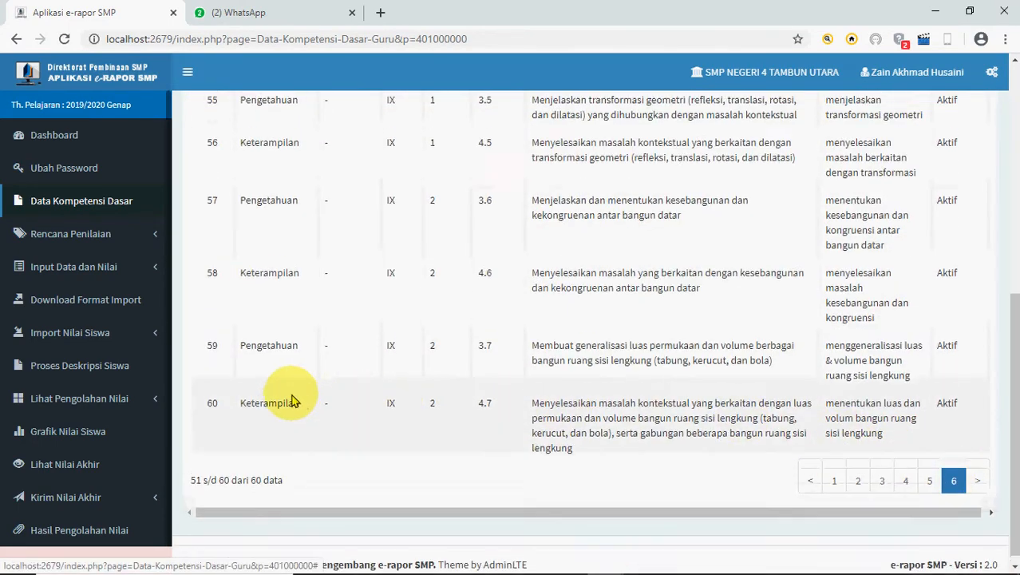
pyautogui.scroll(2, 280, 393)
pyautogui.scroll(-1, 278, 393)
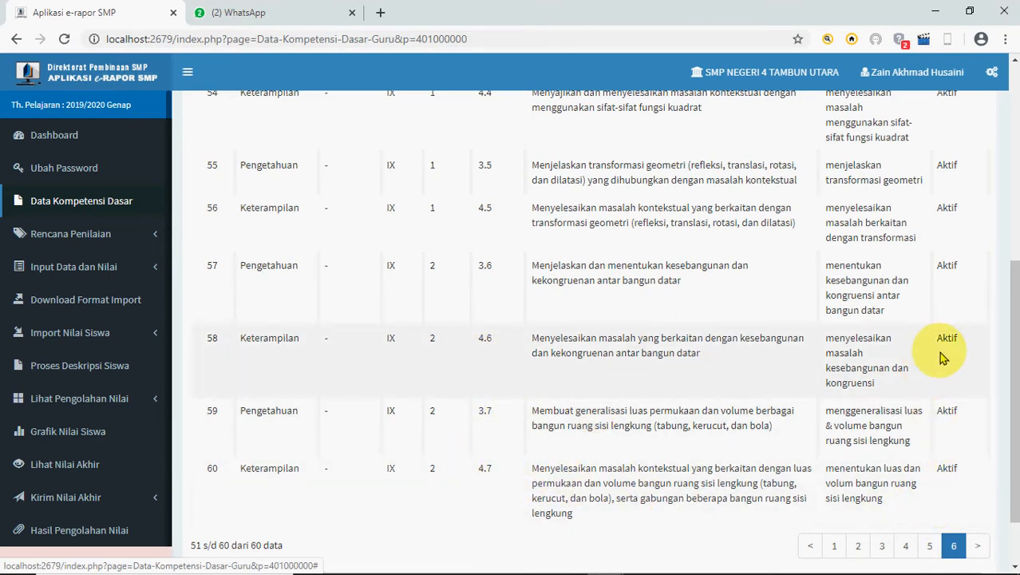
pyautogui.scroll(3, 771, 380)
pyautogui.scroll(-3, 771, 383)
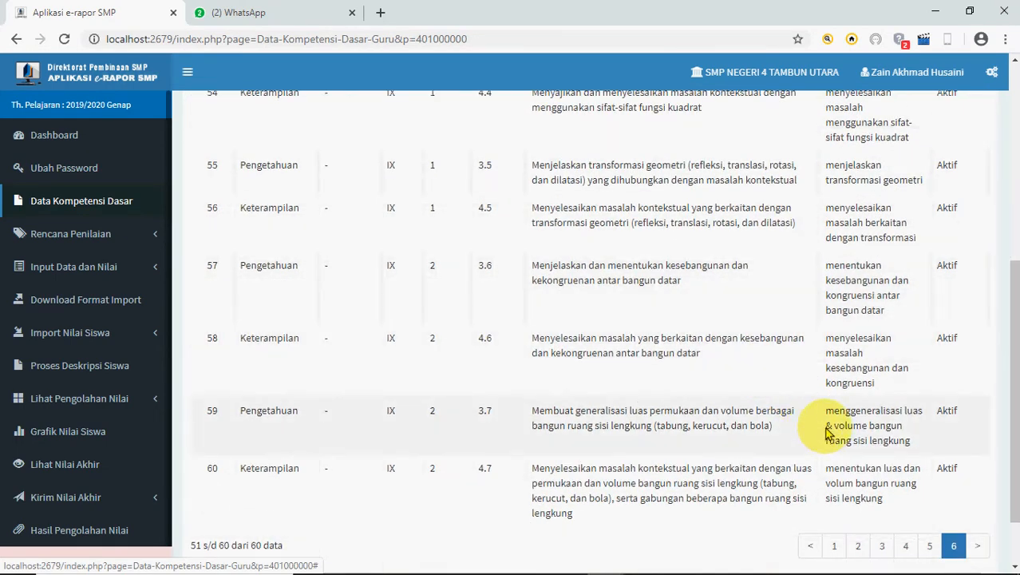
pyautogui.scroll(3, 518, 435)
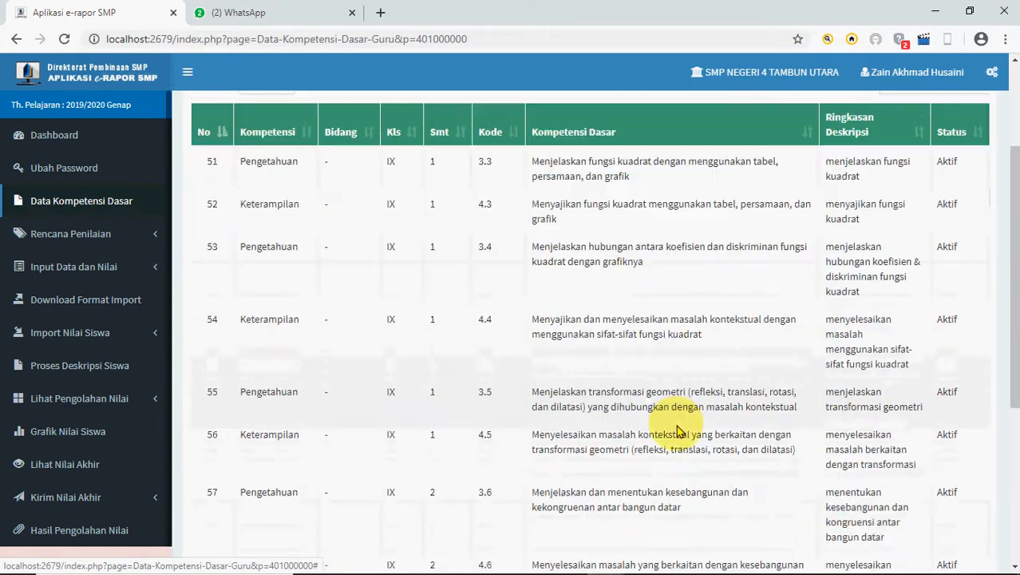
pyautogui.scroll(-4, 677, 431)
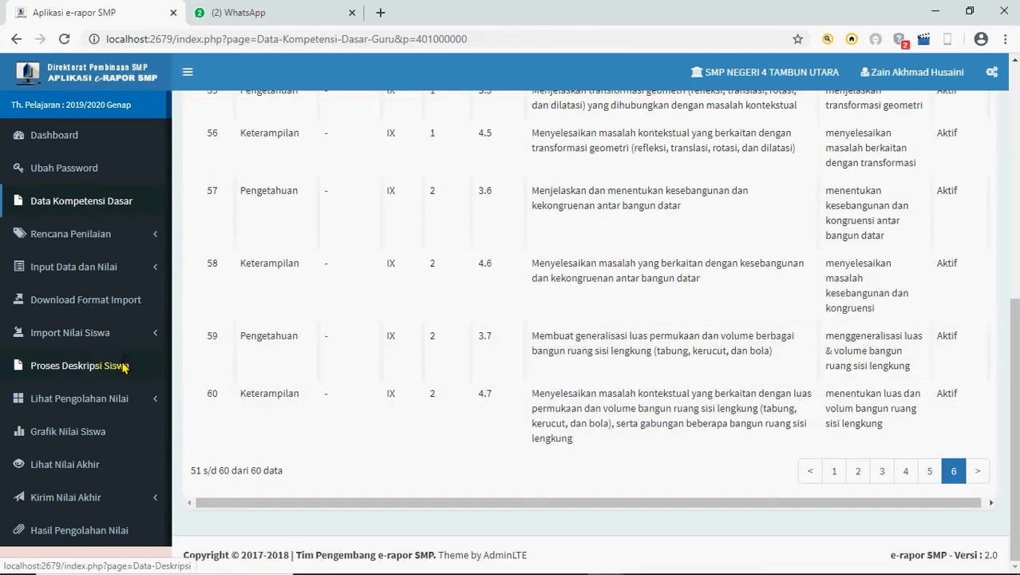
# - Return to the processed skill scores for class 93, Matematika (Umum), and compare the assessed competencies with the semester's list
pyautogui.click(101, 401)
pyautogui.click(96, 449)
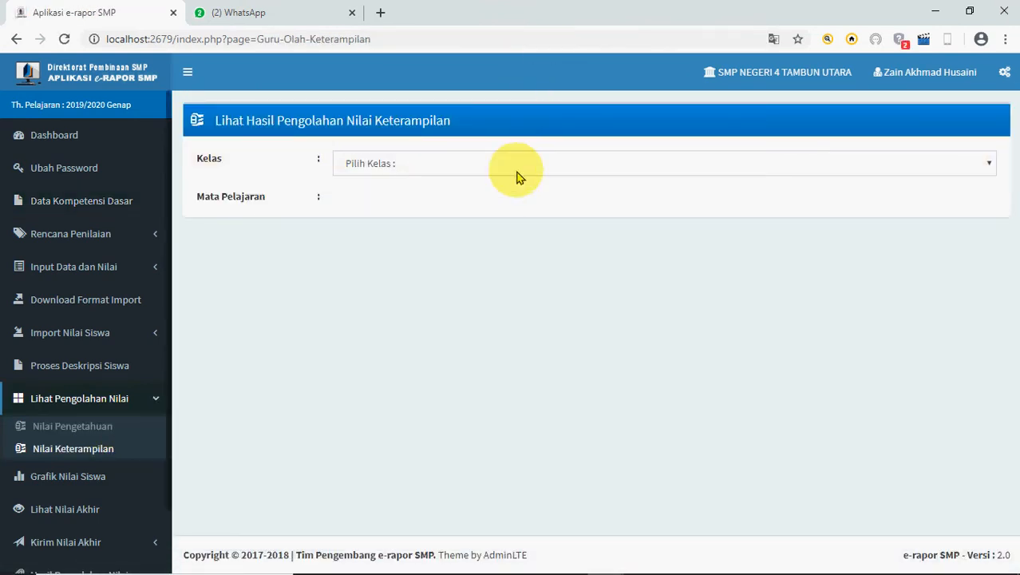
pyautogui.click(518, 166)
pyautogui.click(497, 227)
pyautogui.click(491, 201)
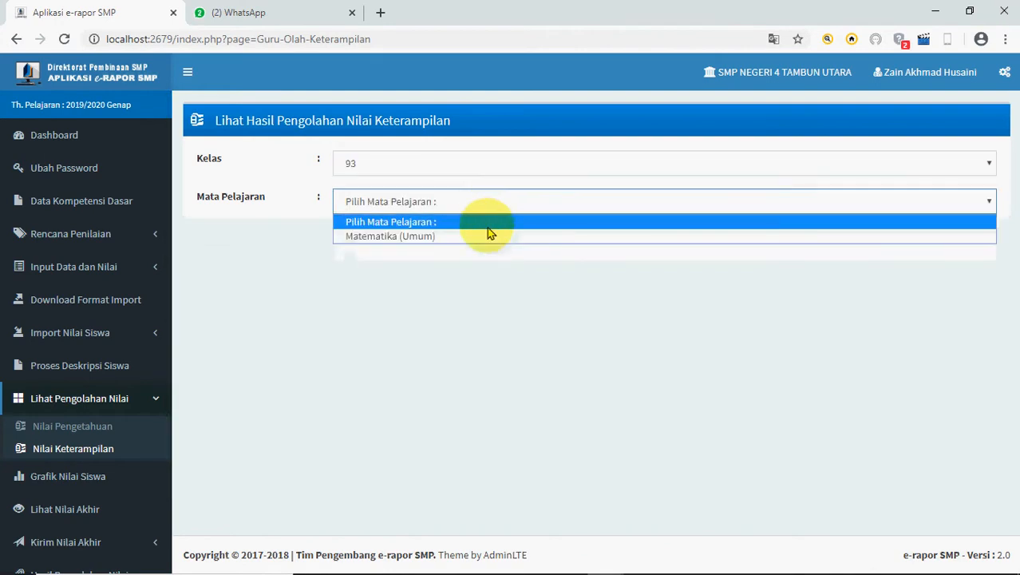
pyautogui.click(488, 236)
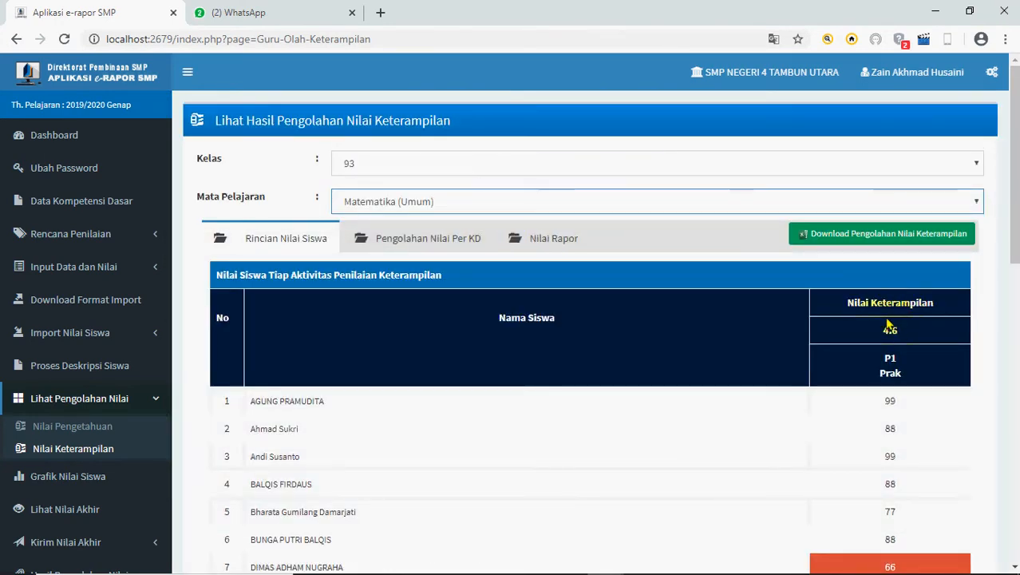
pyautogui.scroll(-1, 929, 306)
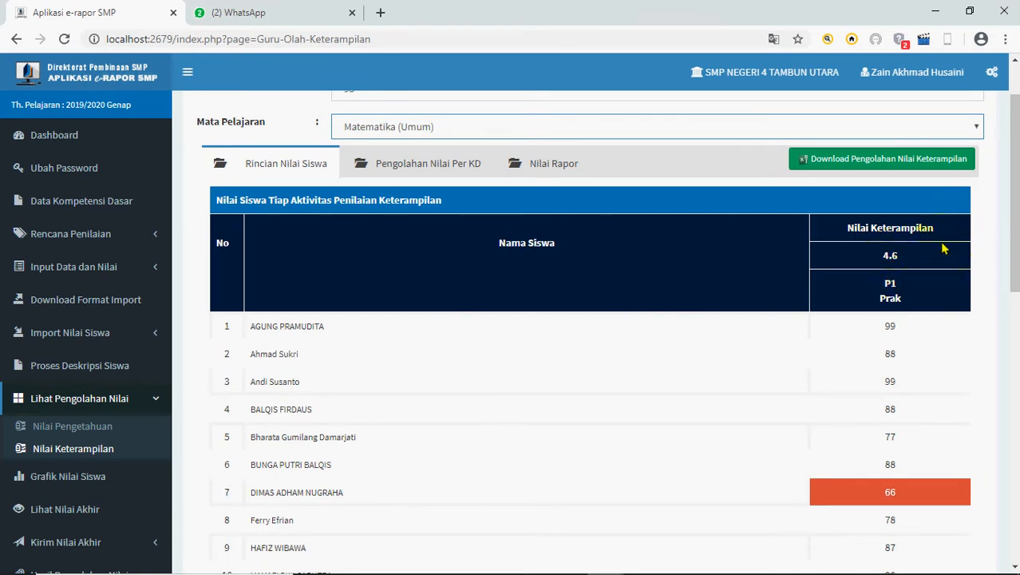
pyautogui.scroll(1, 918, 283)
pyautogui.scroll(-2, 921, 278)
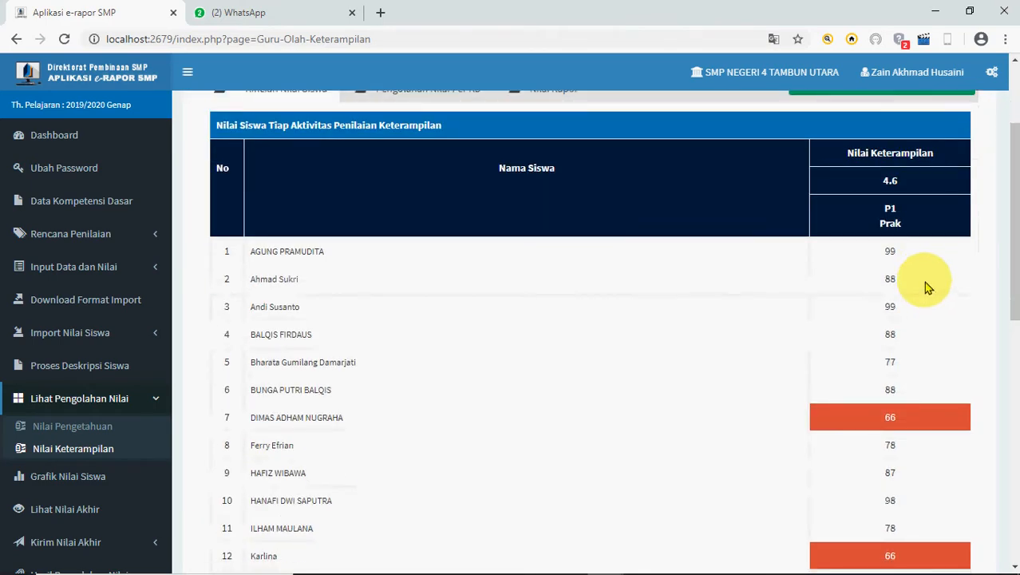
pyautogui.scroll(2, 922, 239)
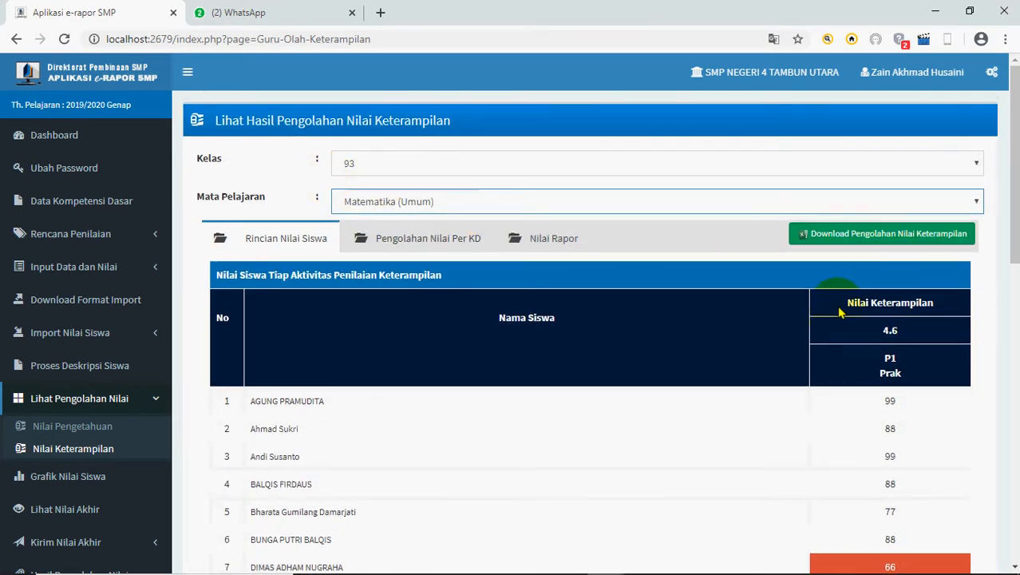
# - Open the skills assessment plan (Rencana Penilaian Keterampilan) for class 93, Matematika (Umum)
pyautogui.click(81, 240)
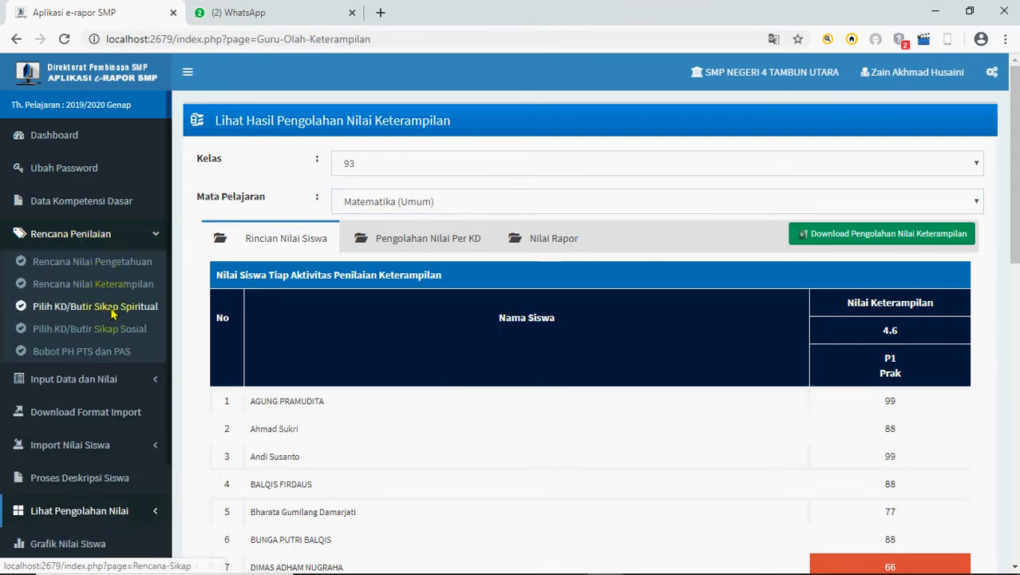
pyautogui.click(111, 292)
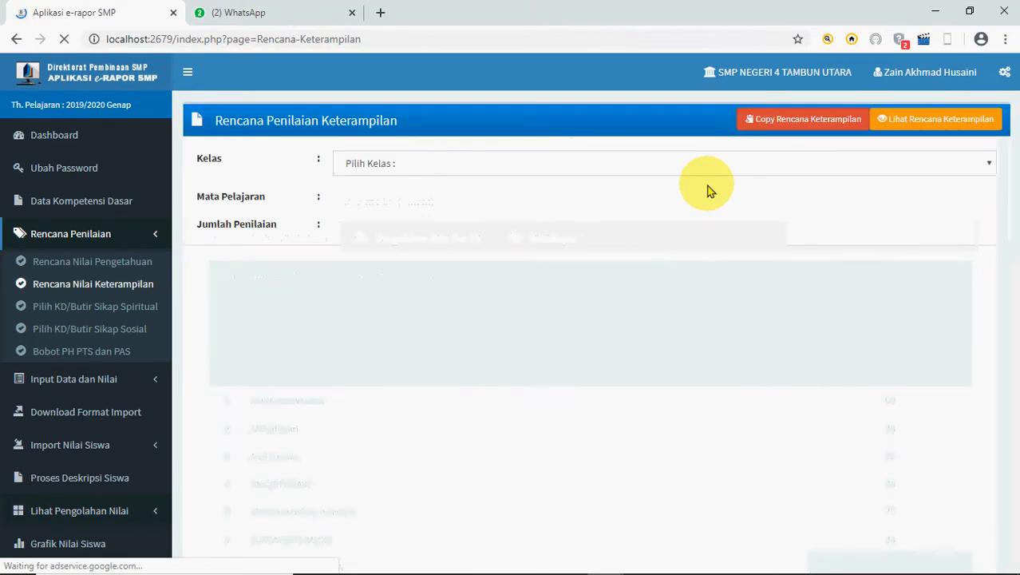
pyautogui.click(699, 163)
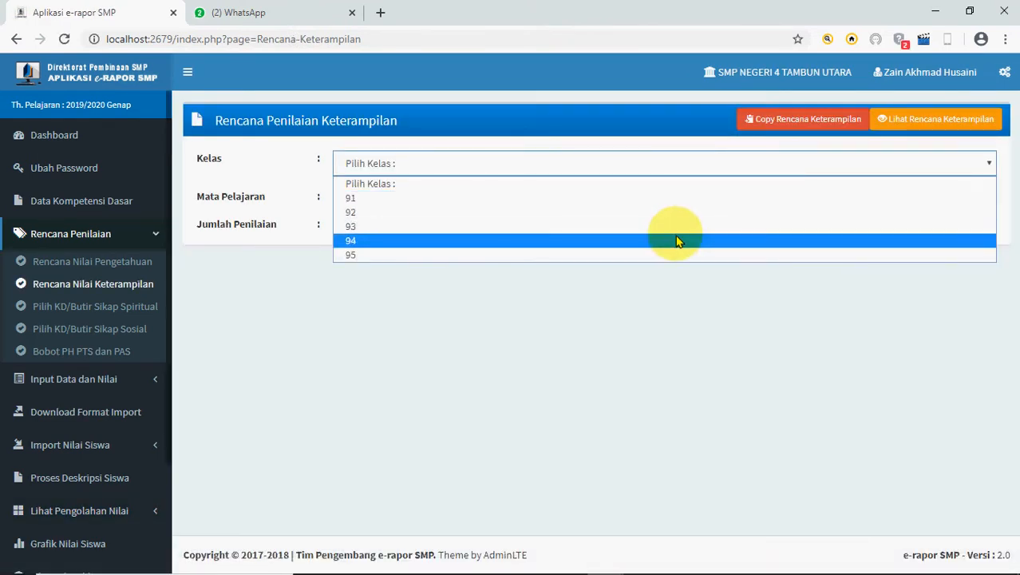
pyautogui.click(675, 227)
pyautogui.click(672, 204)
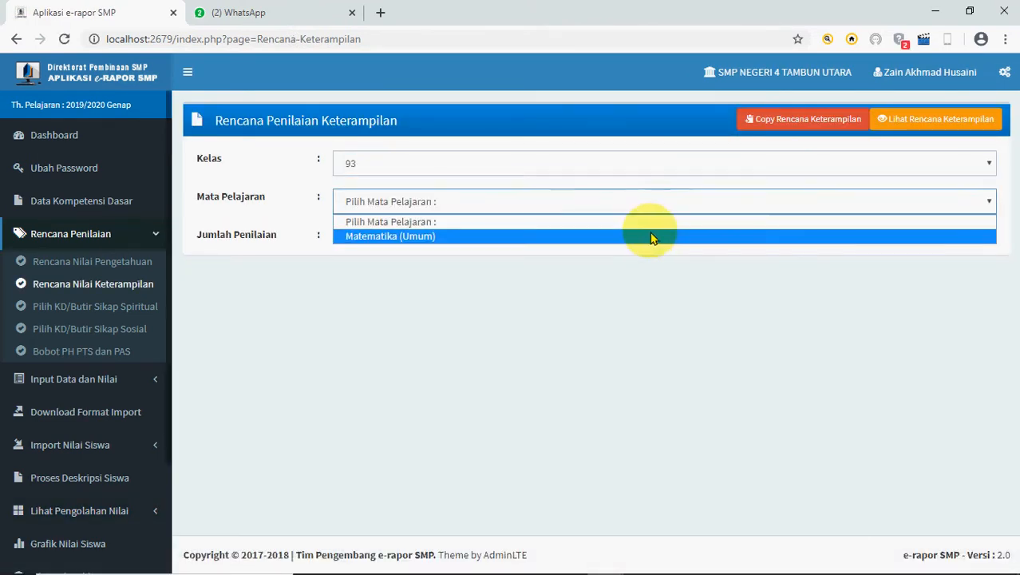
pyautogui.click(652, 236)
# - Plan two skill assessments, with P. 1 as Praktik covering competency 4.6 and P. 2 as Projek covering 4.7
pyautogui.click(652, 240)
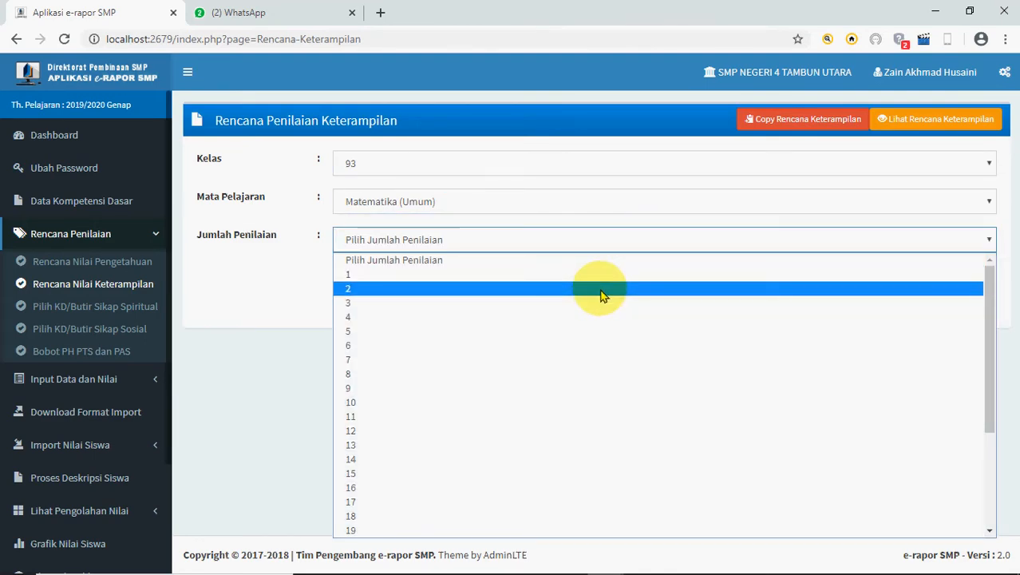
pyautogui.click(601, 288)
pyautogui.click(676, 367)
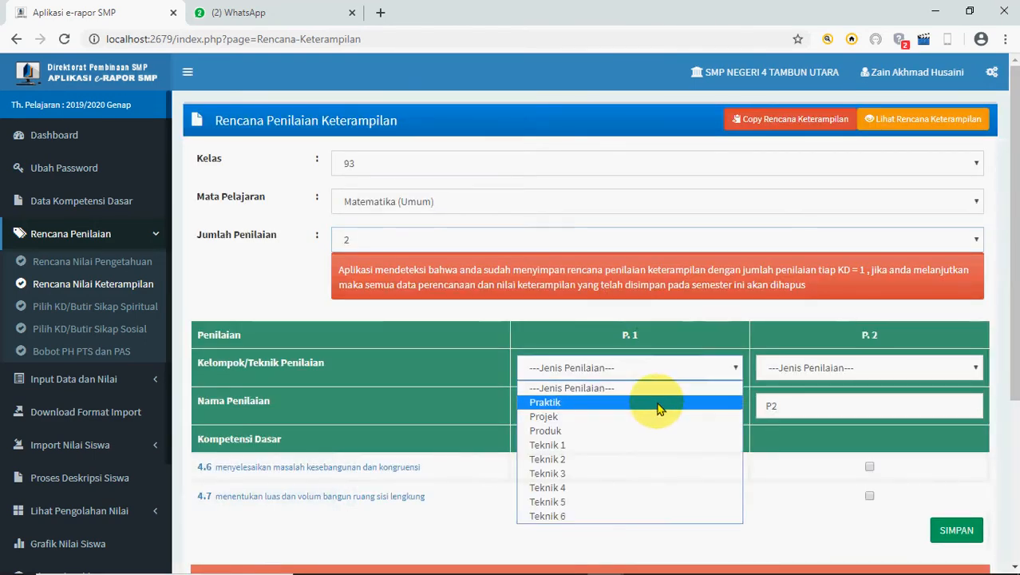
pyautogui.click(659, 403)
pyautogui.click(833, 367)
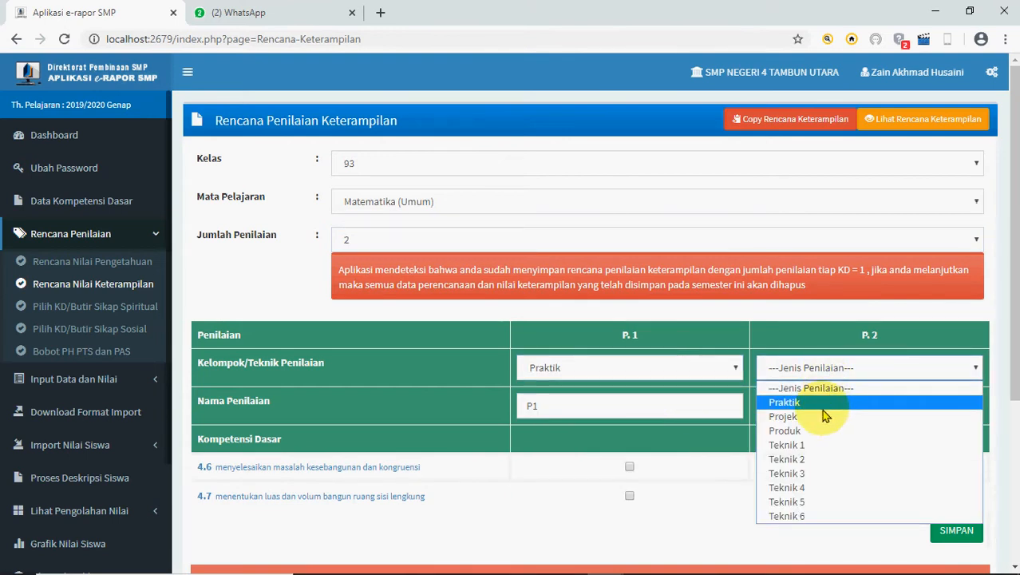
pyautogui.click(827, 415)
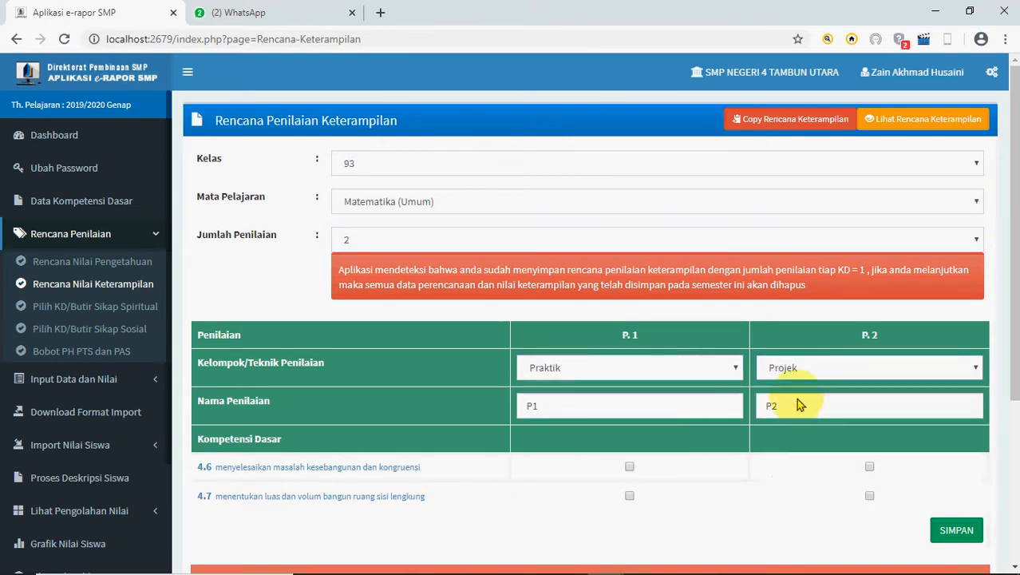
pyautogui.click(629, 467)
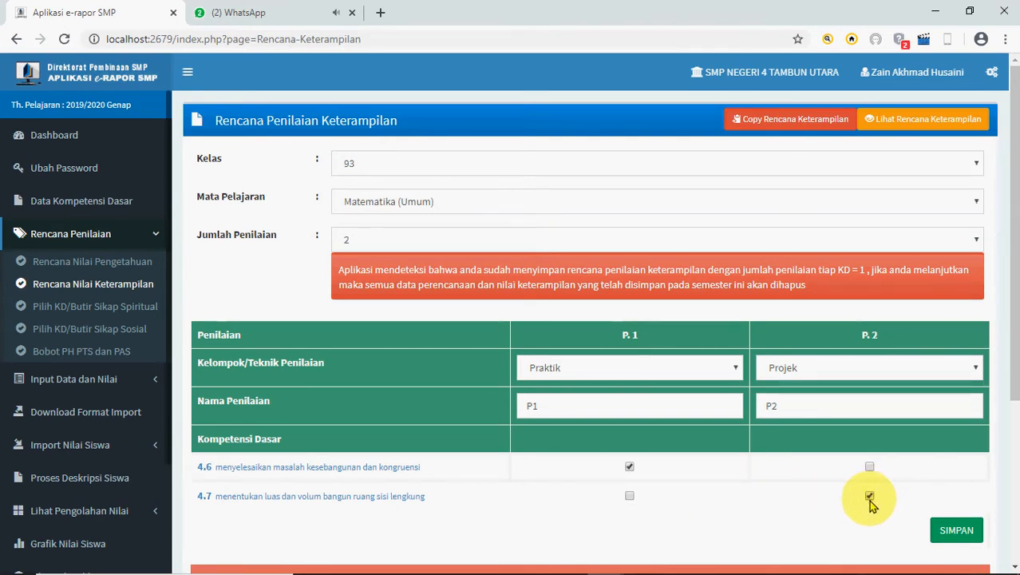
# - Try a single Praktik assessment covering competencies 4.6 and 4.7, and return the number of assessments to 2
pyautogui.click(621, 243)
pyautogui.click(591, 275)
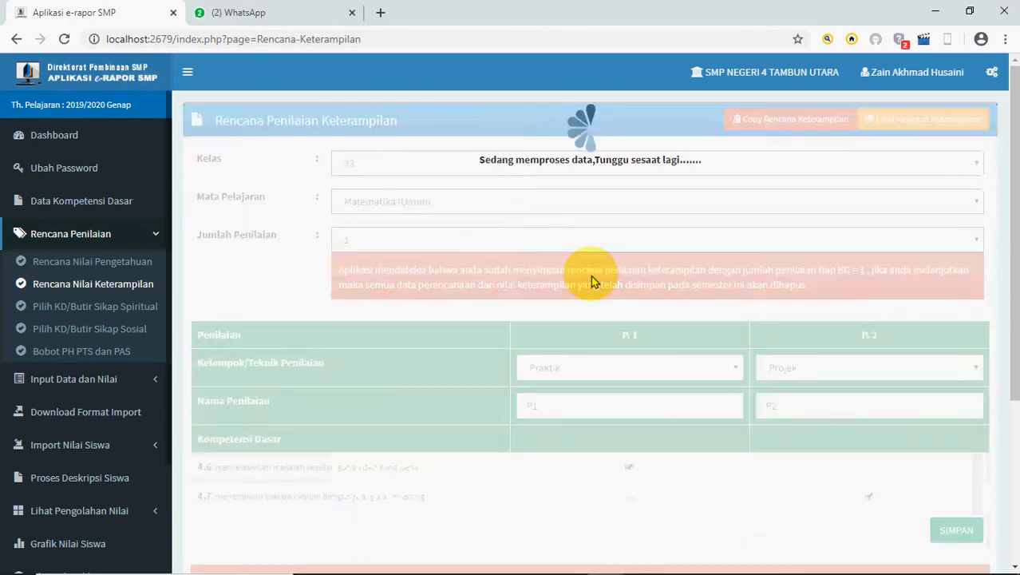
pyautogui.click(664, 367)
pyautogui.click(660, 403)
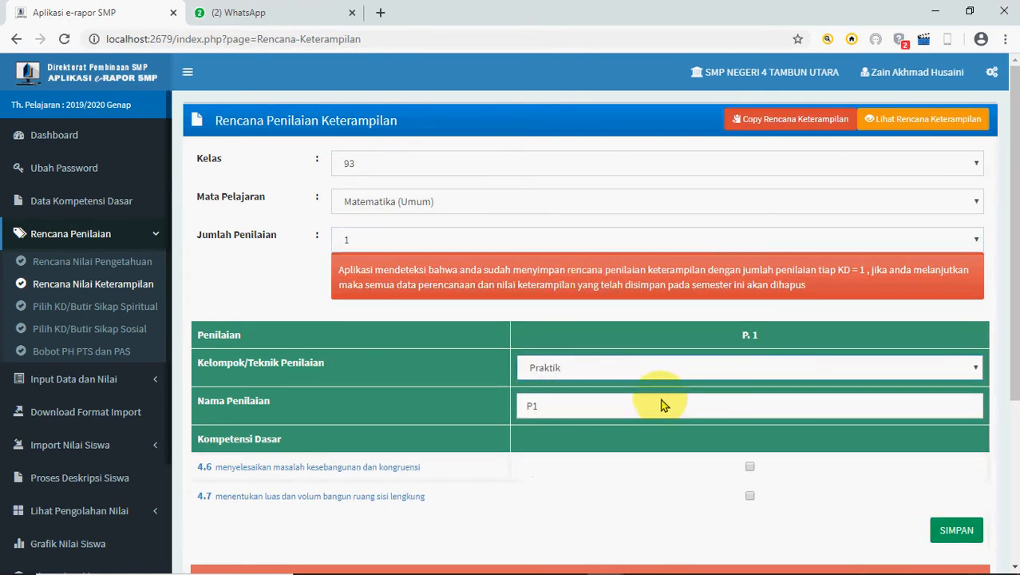
pyautogui.click(750, 468)
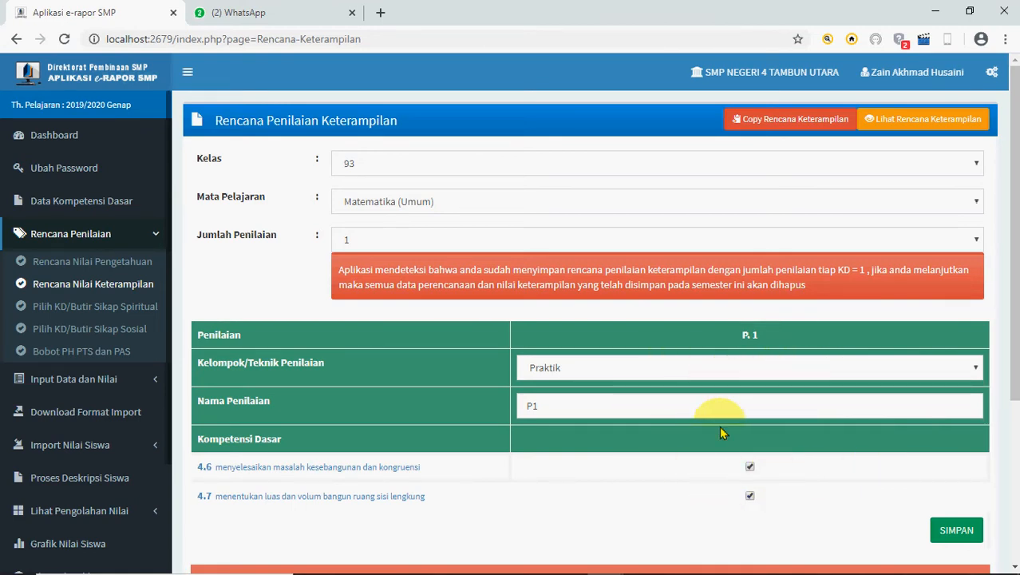
pyautogui.click(604, 240)
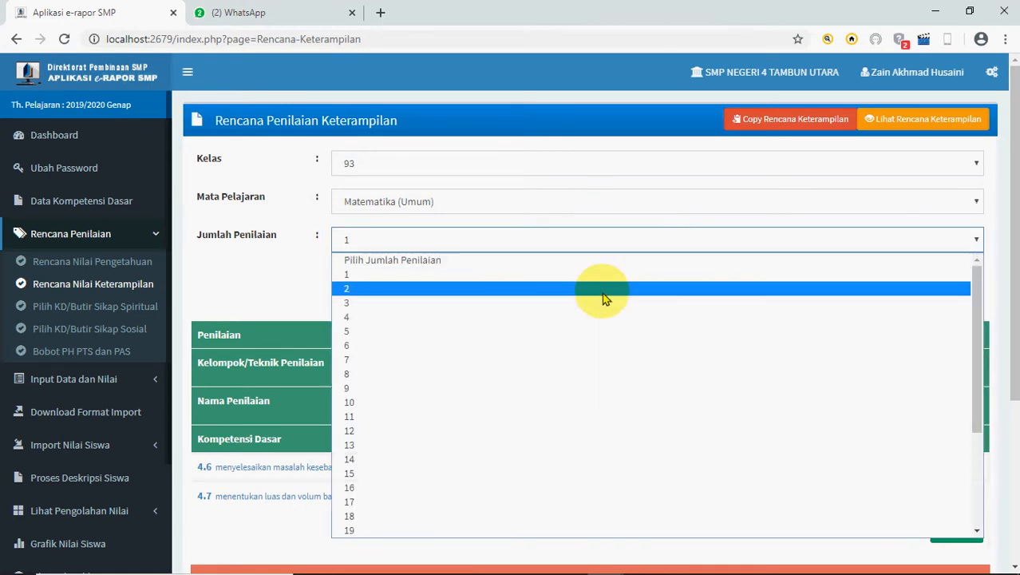
pyautogui.click(604, 292)
# - Plan one skill assessment, P. 1 as Praktik covering competencies 4.6 and 4.7, and save the plan, accepting the loss of existing data
pyautogui.click(644, 246)
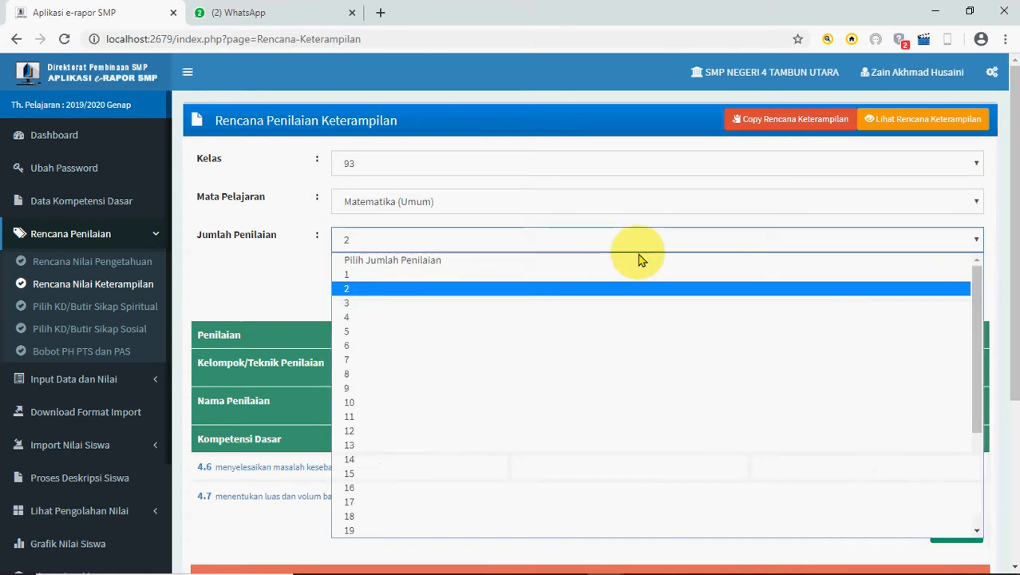
pyautogui.click(627, 275)
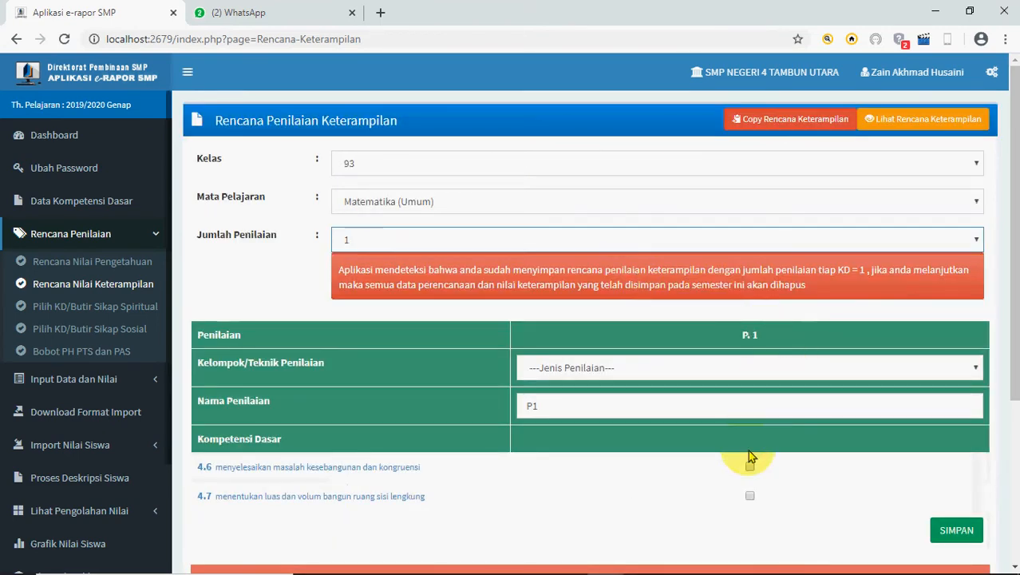
pyautogui.click(724, 379)
pyautogui.click(713, 409)
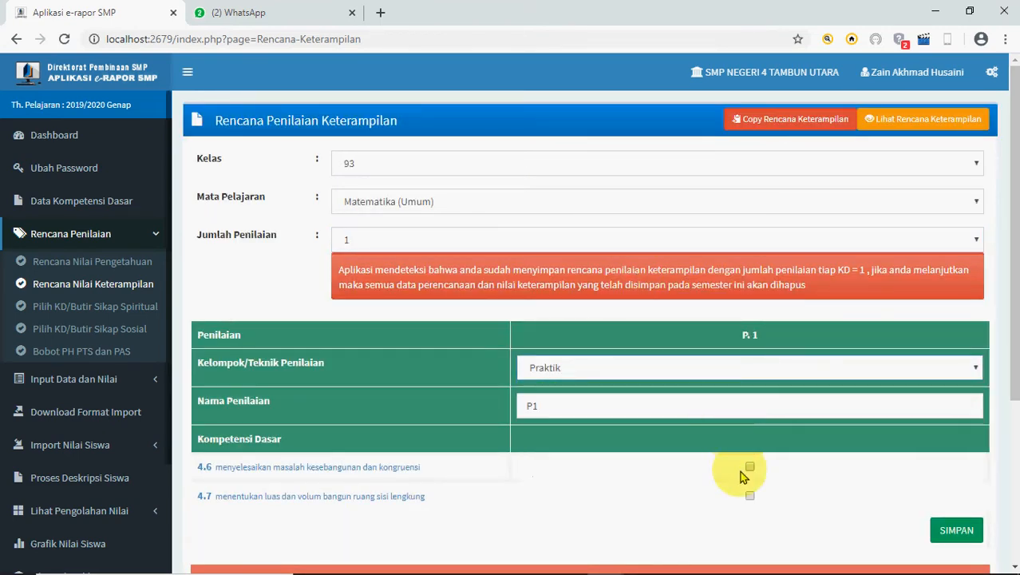
pyautogui.click(749, 468)
pyautogui.click(750, 496)
pyautogui.click(953, 530)
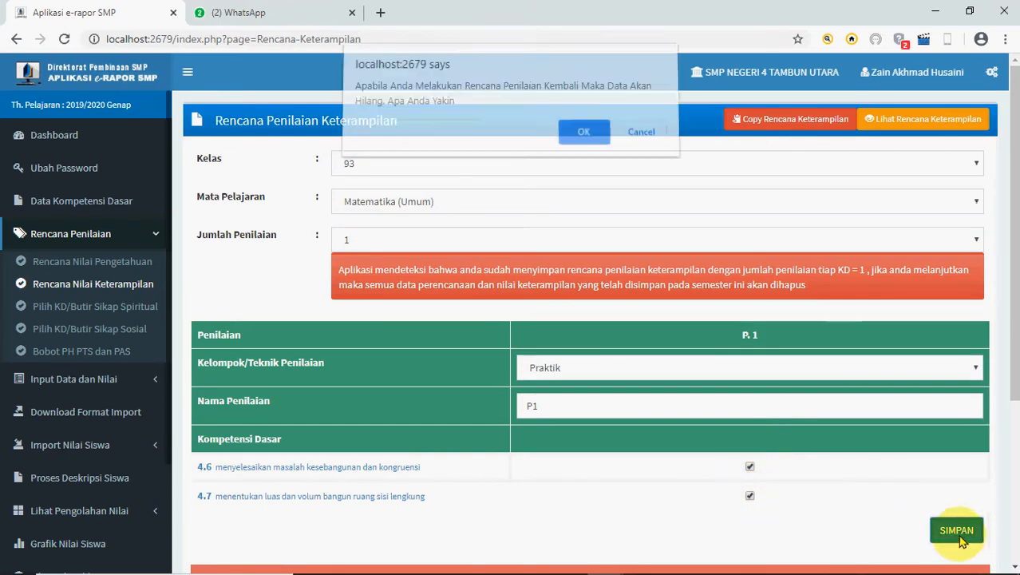
pyautogui.click(583, 138)
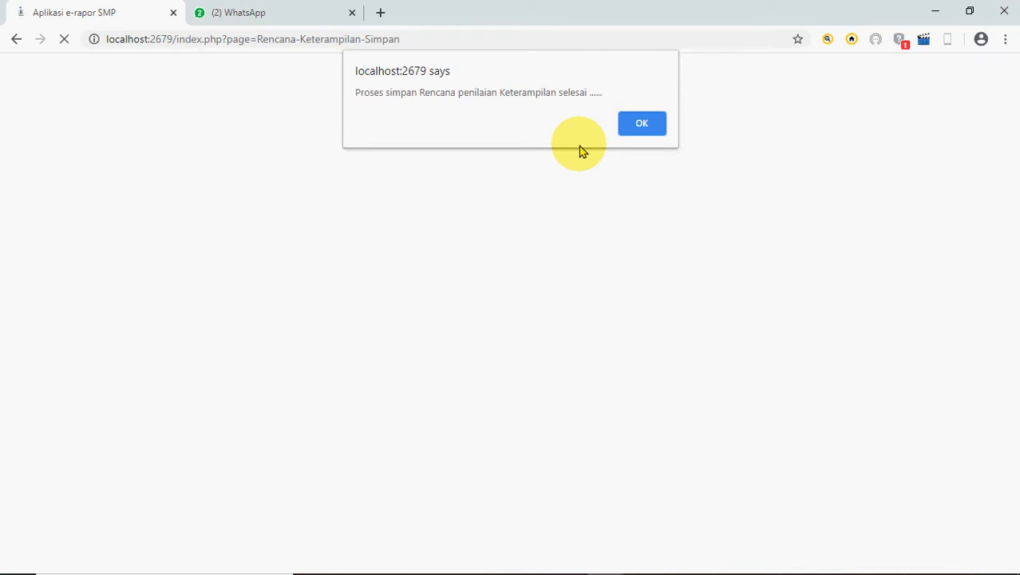
pyautogui.click(647, 121)
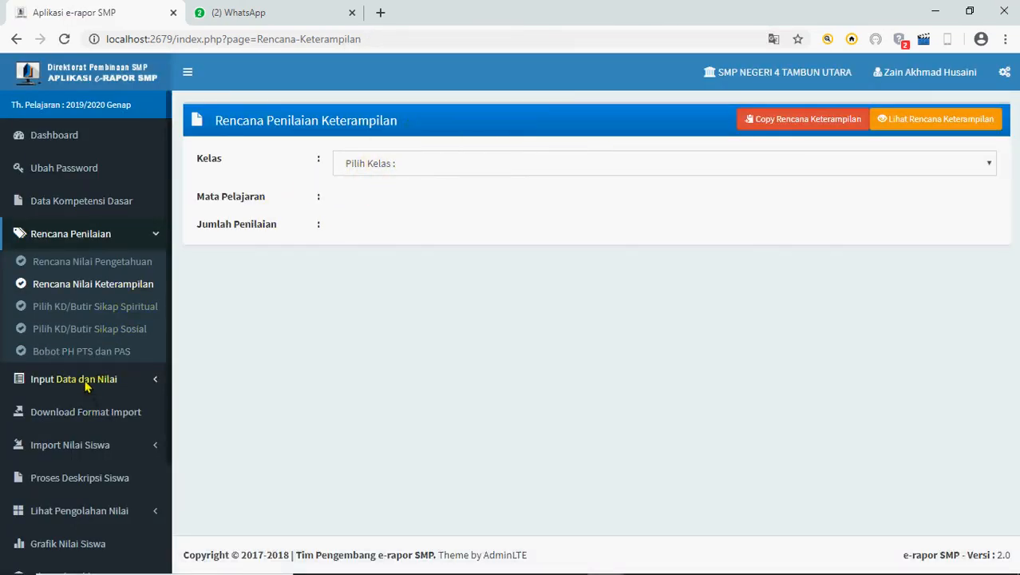
# - Open skill score entry (Input Nilai Keterampilan) for class 93, Matematika (Umum), assessment P. 1 (P1)
pyautogui.click(86, 380)
pyautogui.click(89, 339)
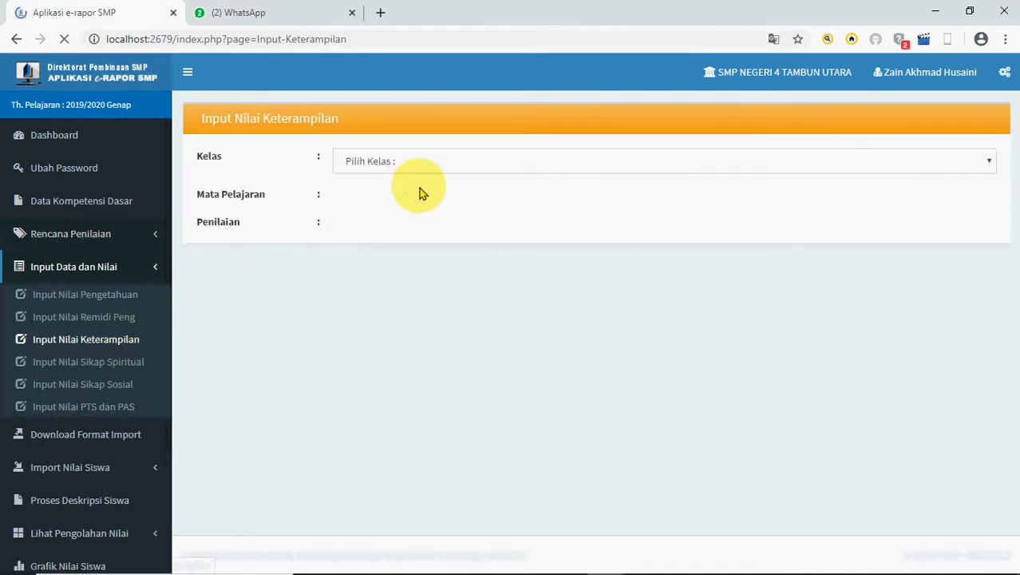
pyautogui.click(431, 164)
pyautogui.click(419, 226)
pyautogui.click(419, 201)
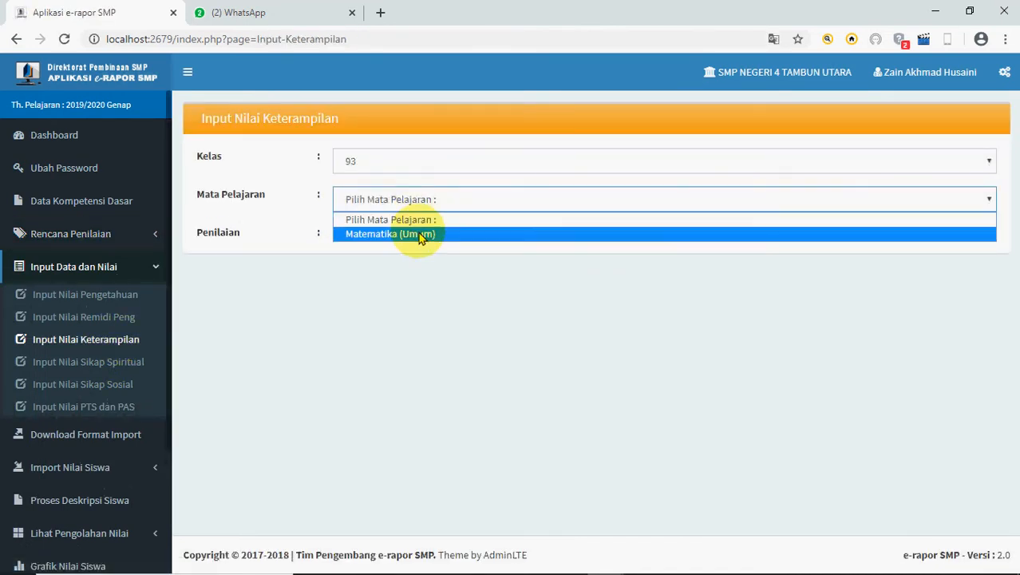
pyautogui.click(419, 234)
pyautogui.click(438, 248)
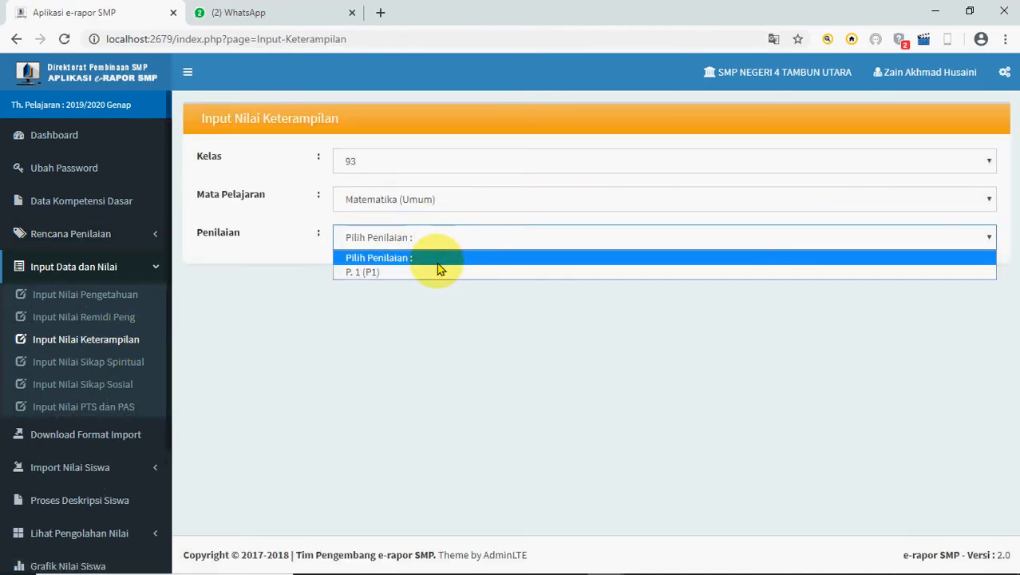
pyautogui.click(439, 273)
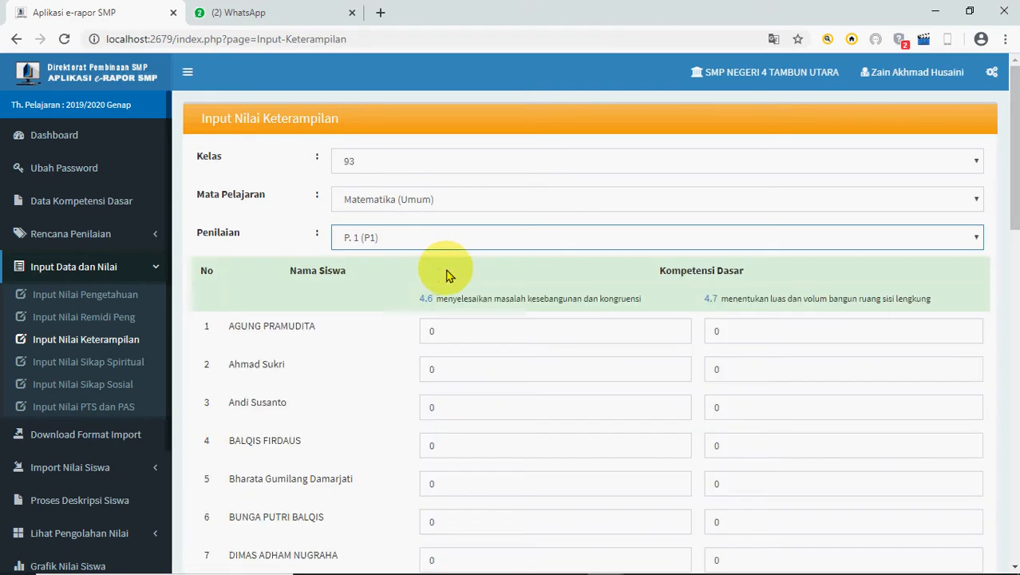
# - Enter a score of 8 for competencies 4.6 and 4.7 for students 1 to 22
pyautogui.click(554, 331)
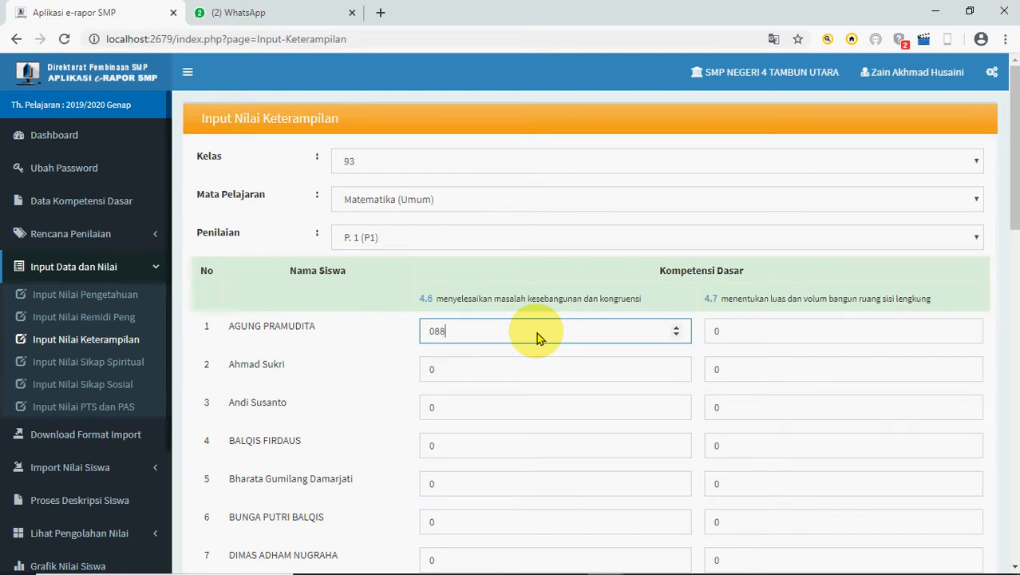
pyautogui.write('8')
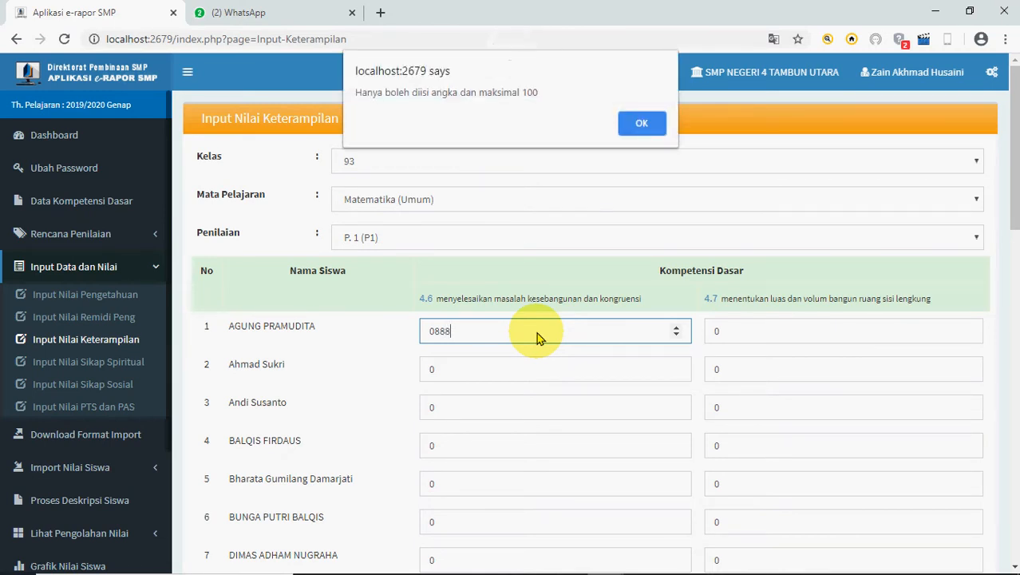
pyautogui.press('Return')
pyautogui.press('Tab')
pyautogui.write('8')
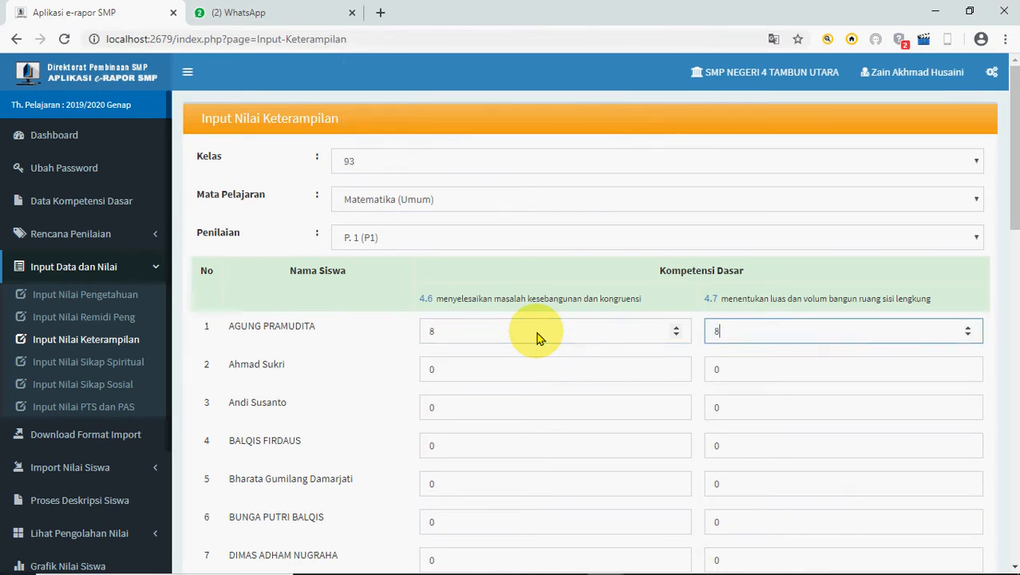
pyautogui.press('Tab')
pyautogui.write('8')
pyautogui.press('Tab')
pyautogui.write('8')
pyautogui.press('Tab')
pyautogui.write('8')
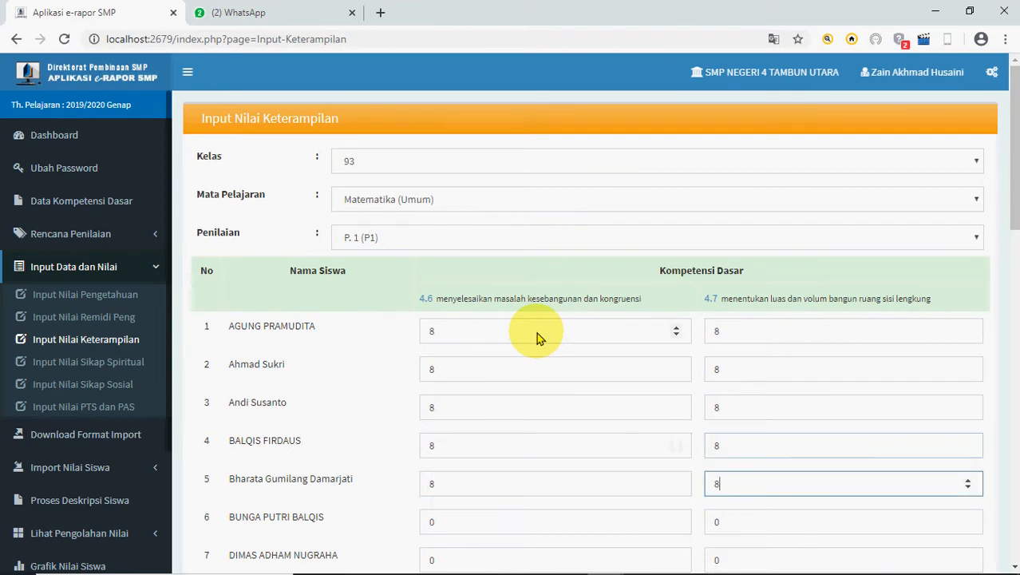
pyautogui.write('\t8\t8\t8\t8\t8\t8\t8\t8\t8\t8\t8\t8\t8\t8\t8\t8\t8')
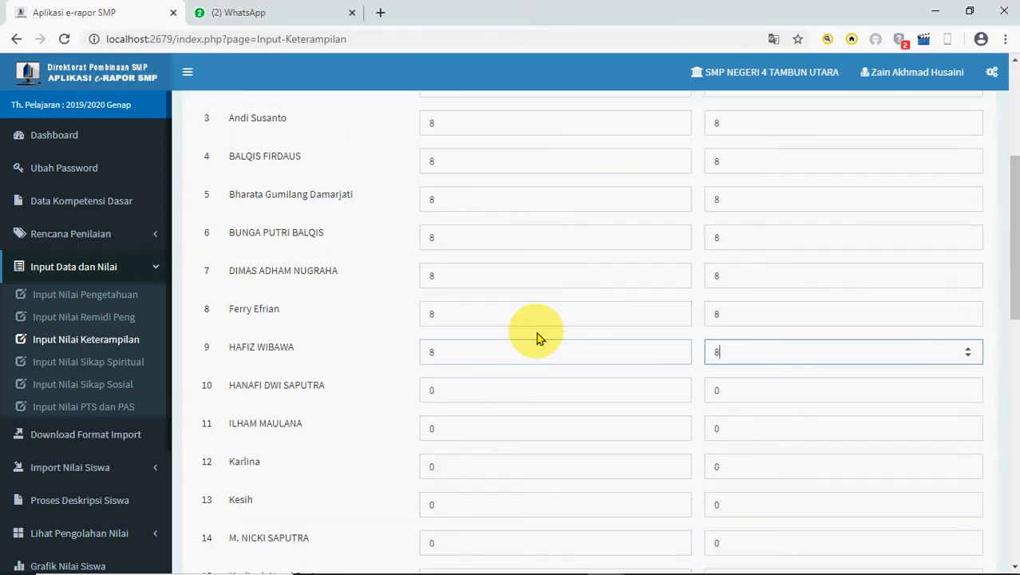
pyautogui.write('\t8\t8\t8\t8\t8\t8\t8')
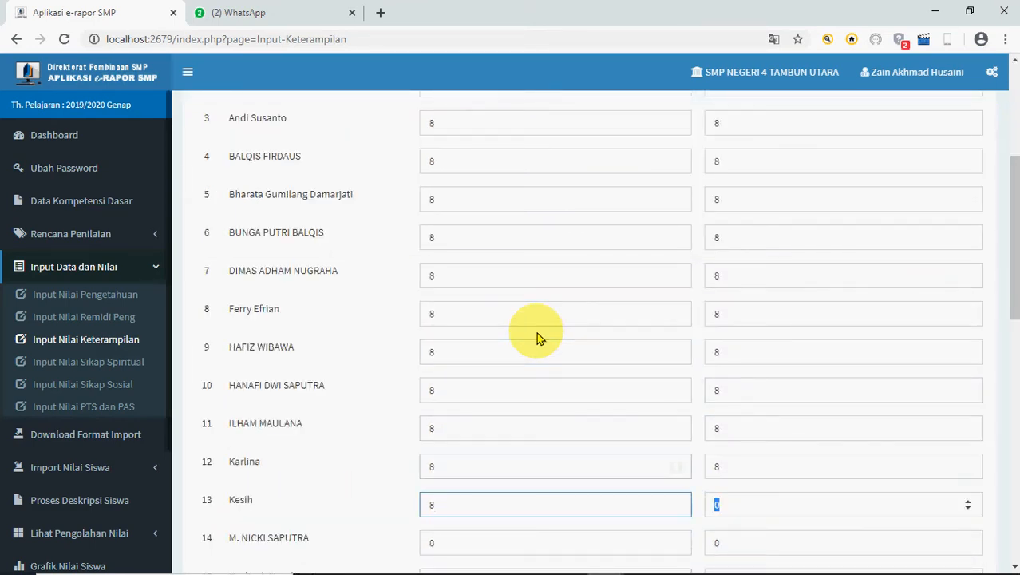
pyautogui.write('\t8\t8\t8\t8\t8\t8')
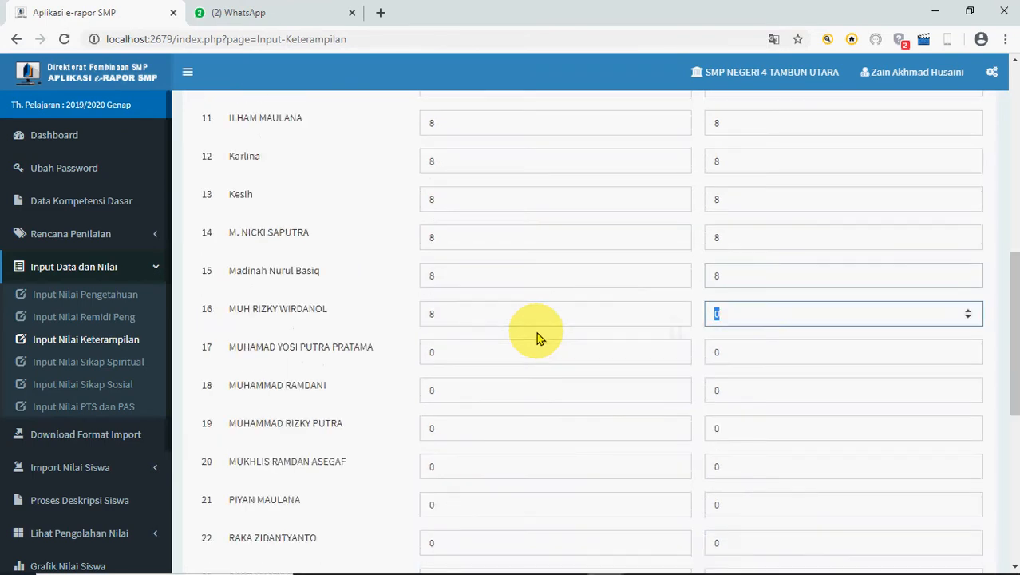
pyautogui.write('\t8\t8\t8\t8\t8\t8\t')
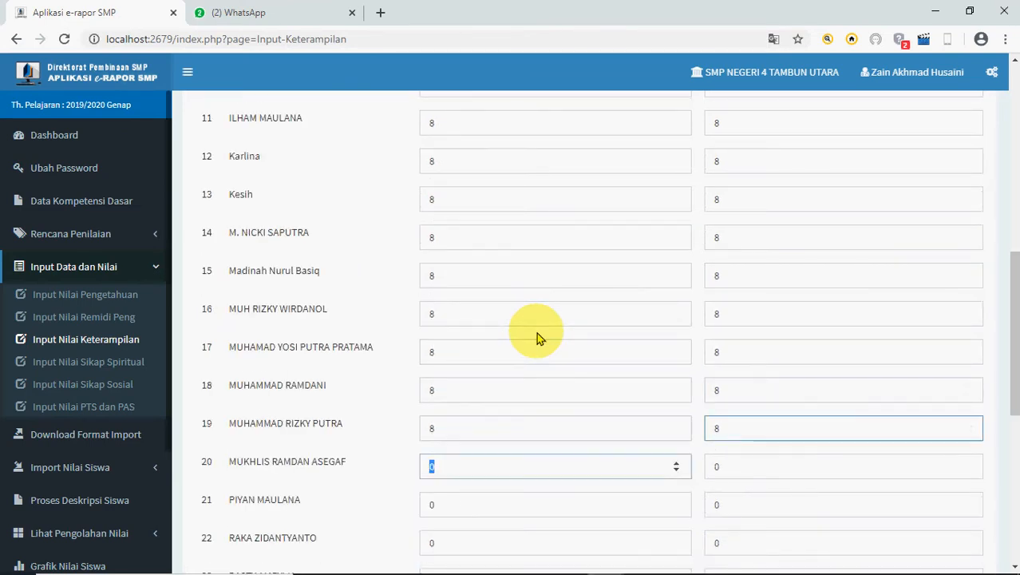
pyautogui.write('8\t8\t8')
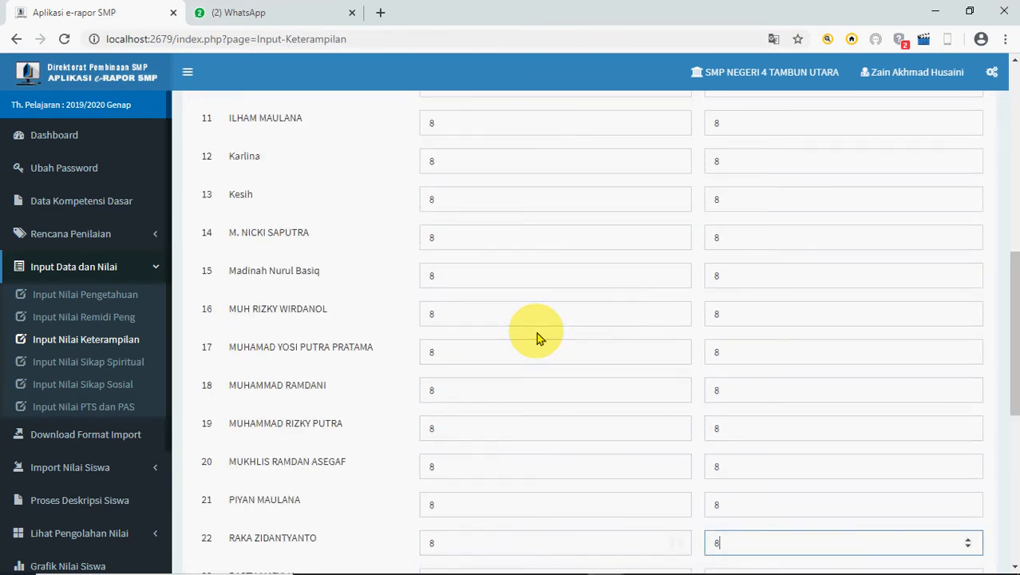
# - Enter a score of 9 for competencies 4.6 and 4.7 for students 23 to 31 and save the skill scores
pyautogui.scroll(7, 428, 351)
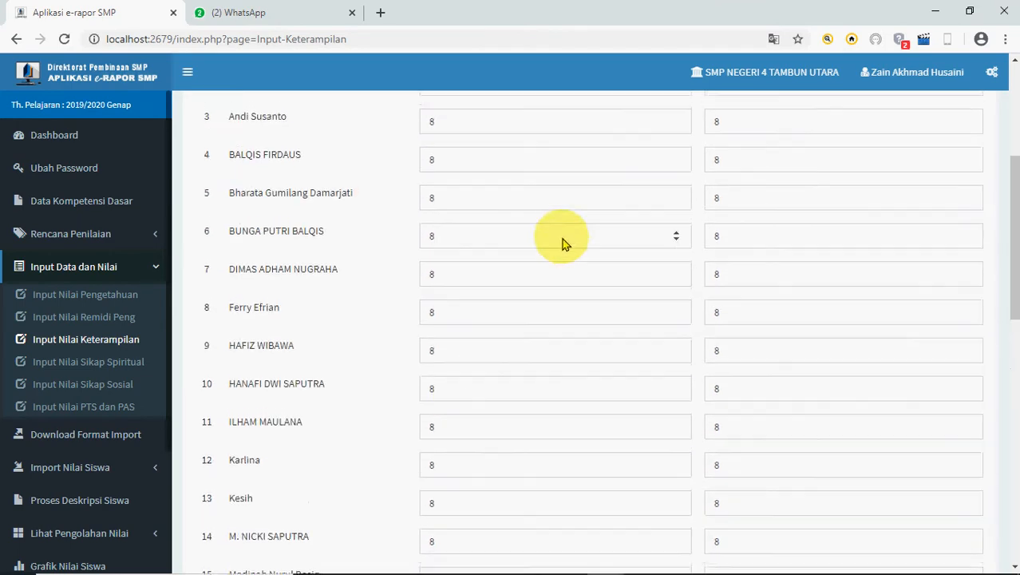
pyautogui.scroll(-12, 537, 269)
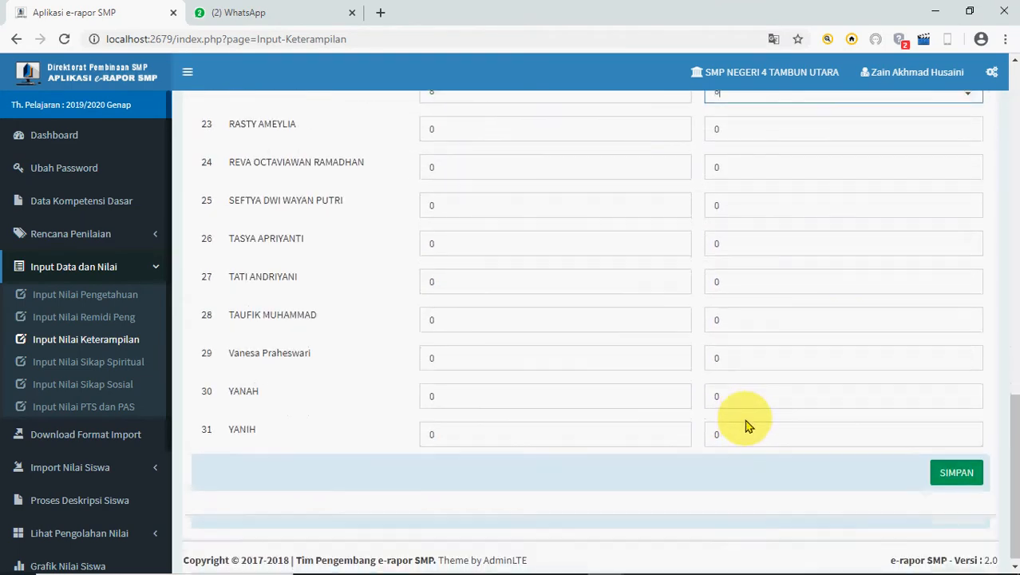
pyautogui.scroll(3, 755, 414)
pyautogui.scroll(-3, 751, 405)
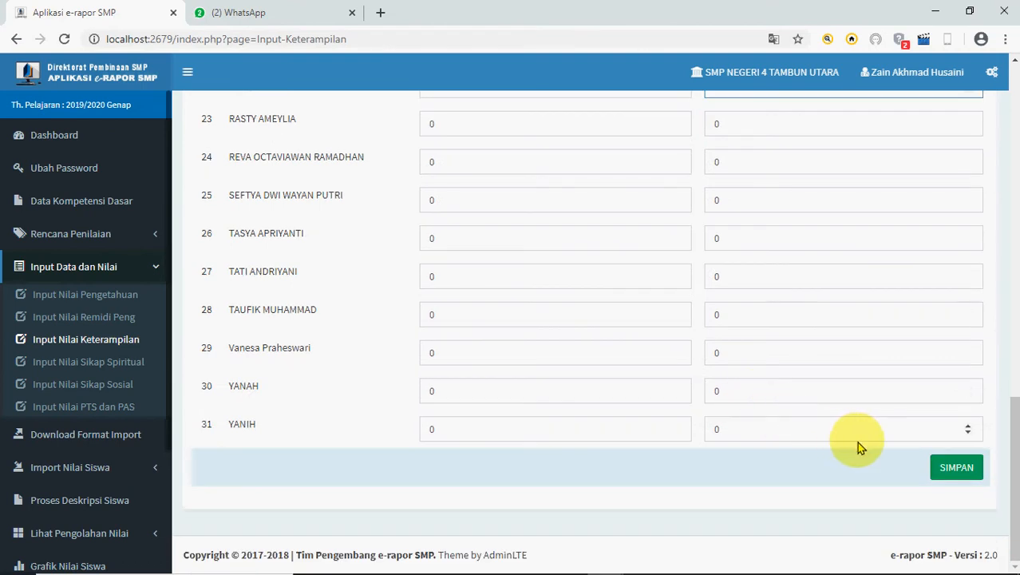
pyautogui.click(956, 468)
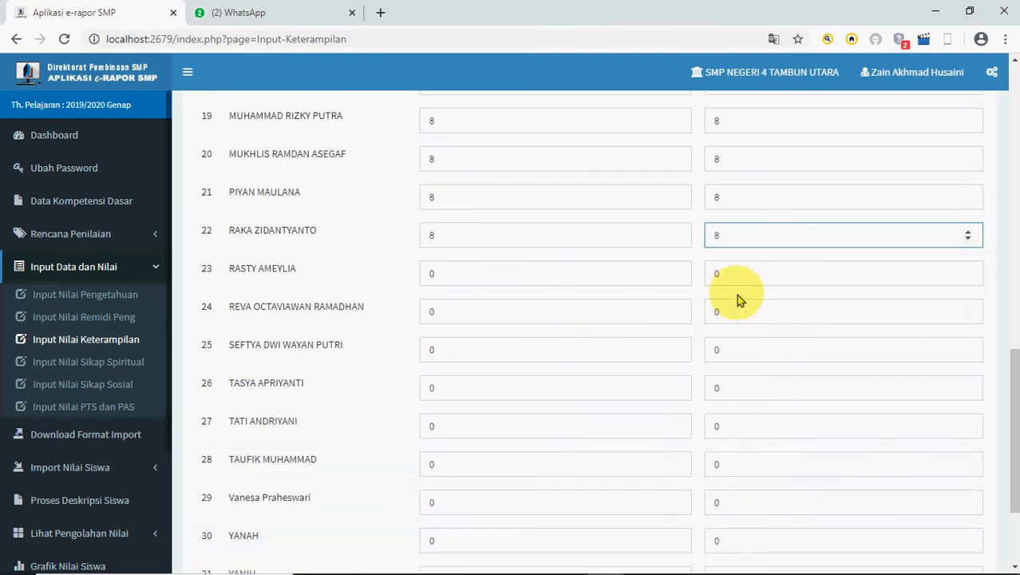
pyautogui.press('Tab')
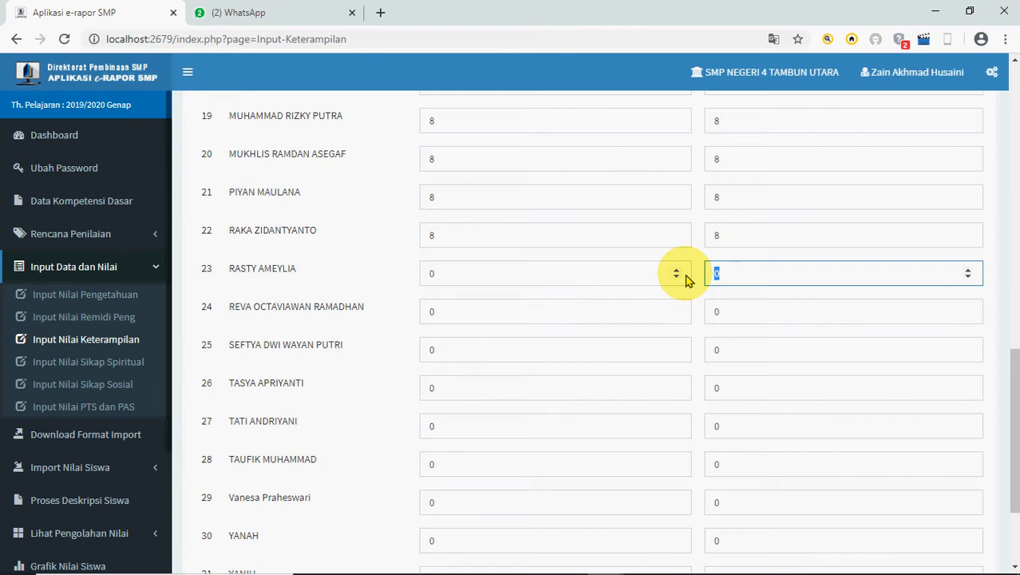
pyautogui.hotkey('shift', 'Tab')
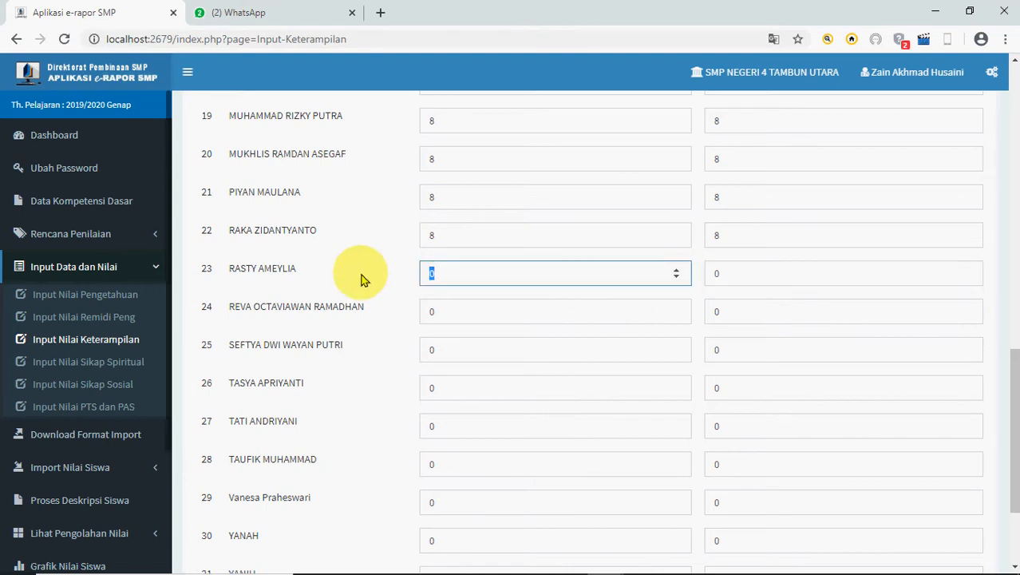
pyautogui.write('9\t9\t9\t9\t9\t')
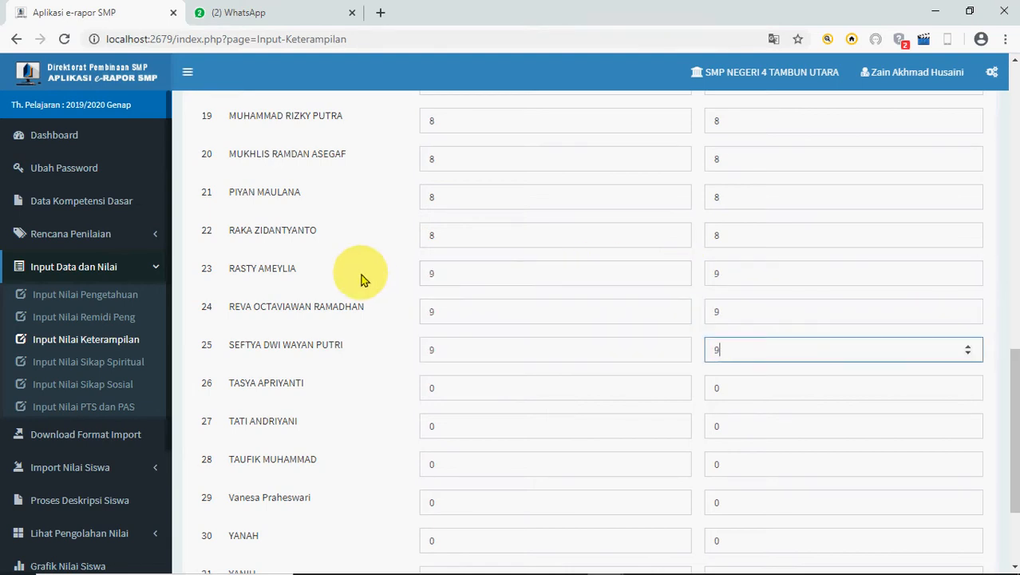
pyautogui.write('9\t9\t9\t9\t9\t9\t9\t9\t')
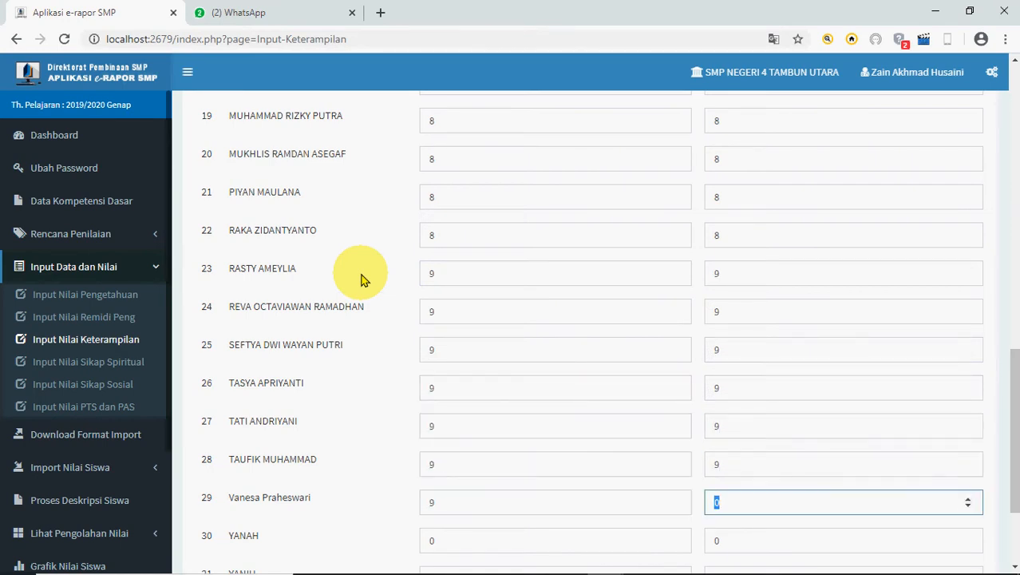
pyautogui.write('9\t9\t9\t9\t9')
pyautogui.press('Tab')
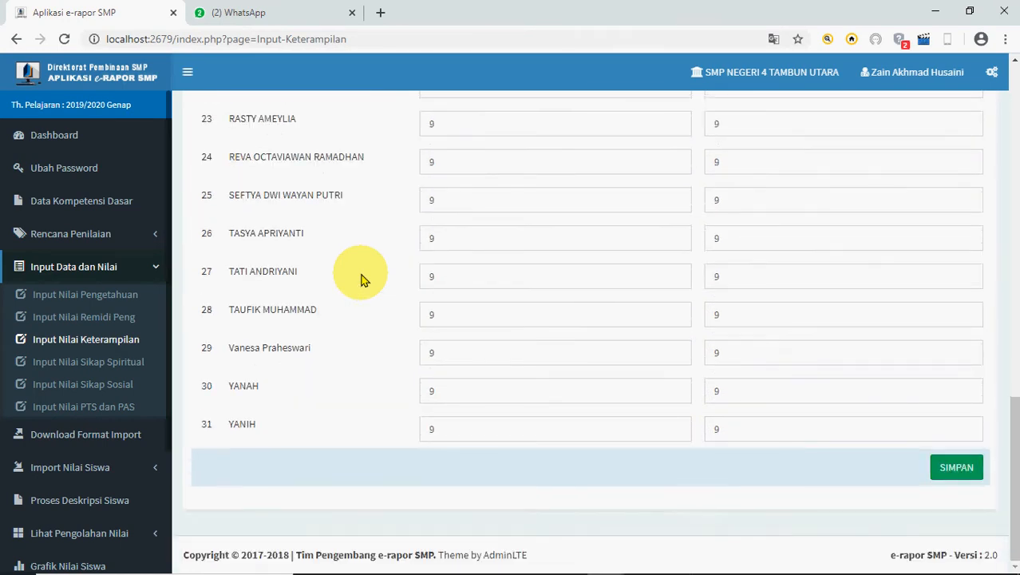
pyautogui.click(955, 468)
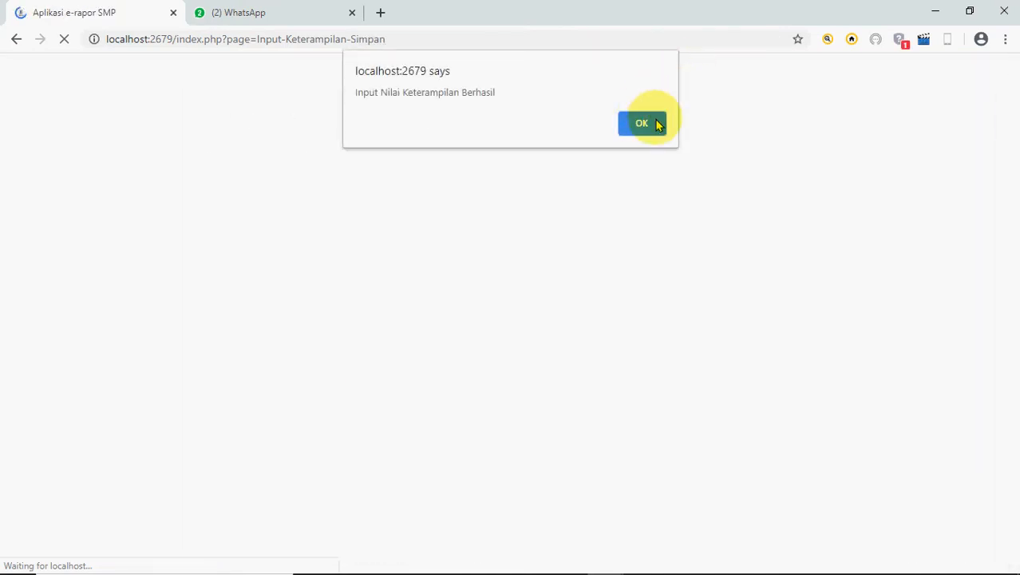
pyautogui.click(651, 125)
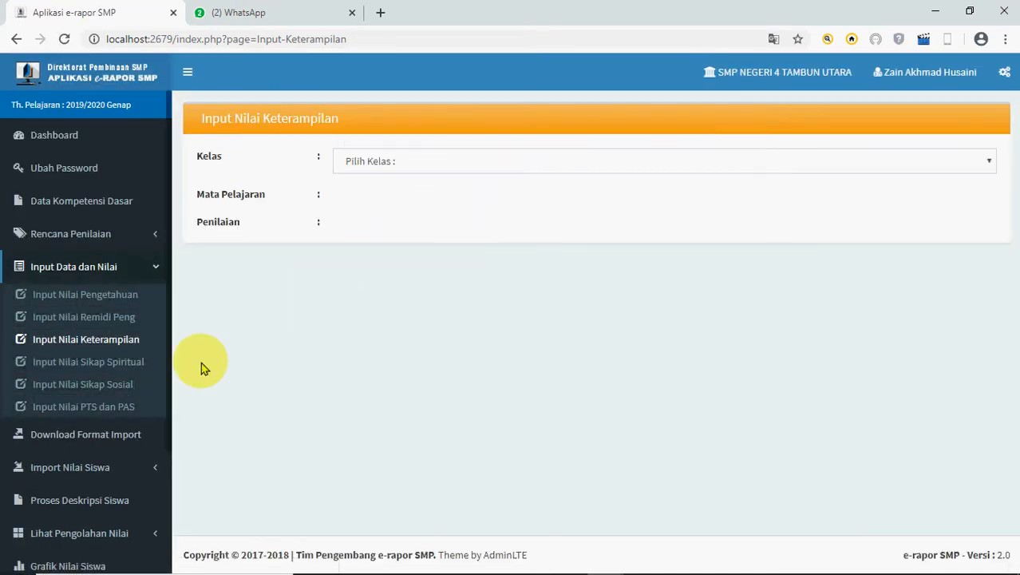
pyautogui.scroll(-2, 120, 499)
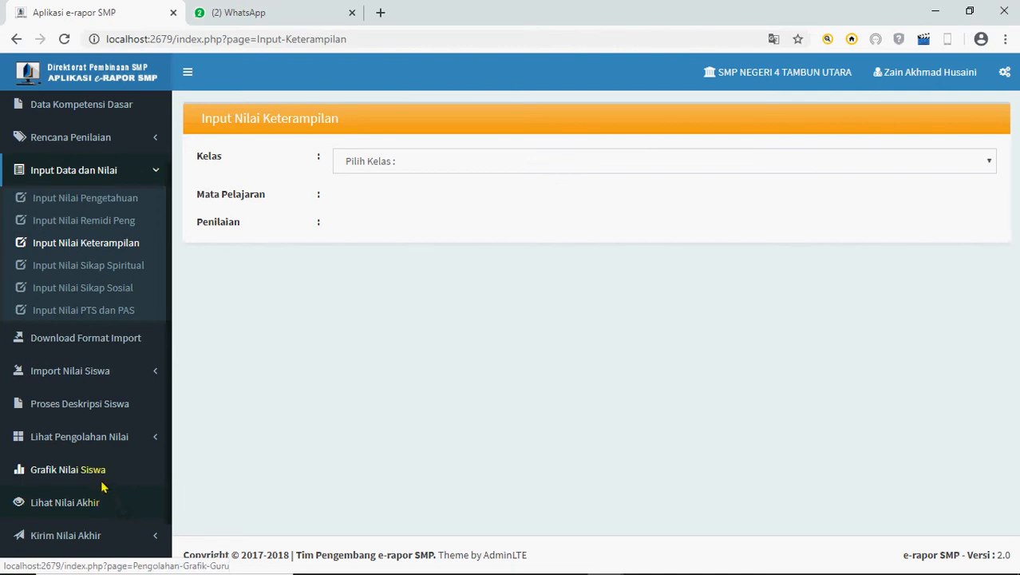
# - Open the final grades view (Lihat Nilai Akhir) for class 93, Matematika (Umum), and examine the knowledge and skill report grades
pyautogui.click(97, 505)
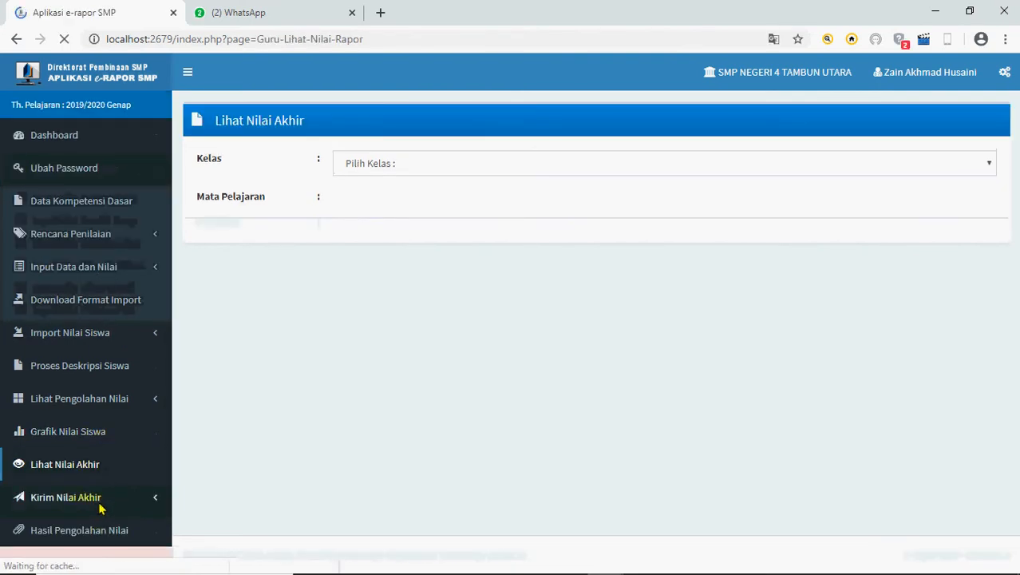
pyautogui.click(376, 174)
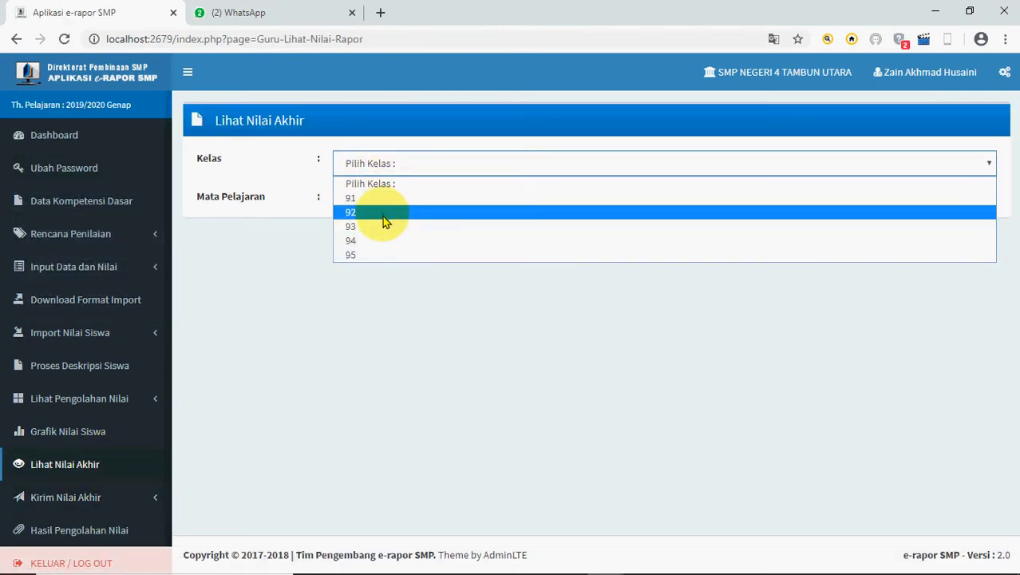
pyautogui.click(387, 229)
pyautogui.click(403, 212)
pyautogui.click(398, 238)
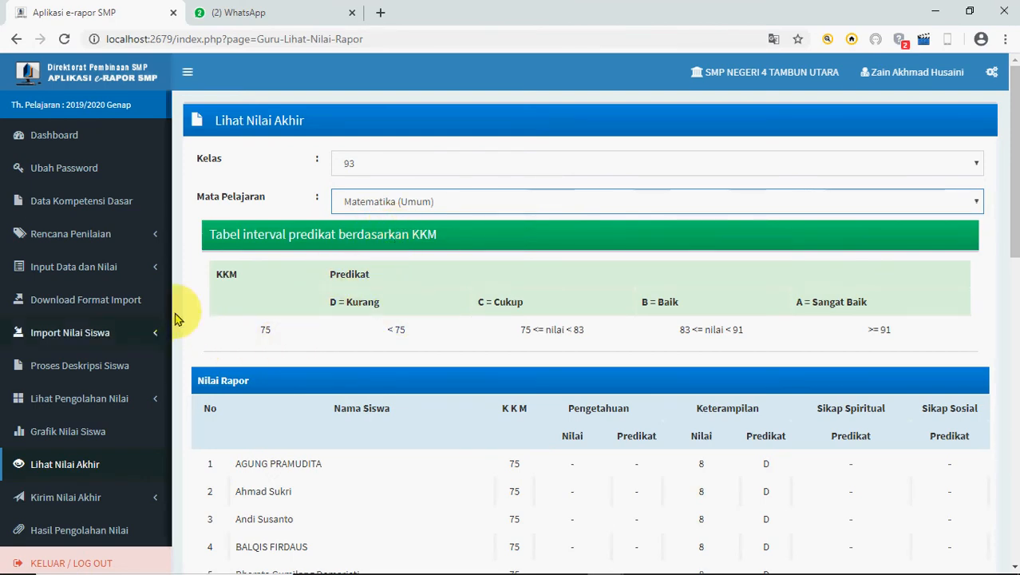
pyautogui.scroll(-1, 471, 272)
pyautogui.scroll(-1, 471, 272)
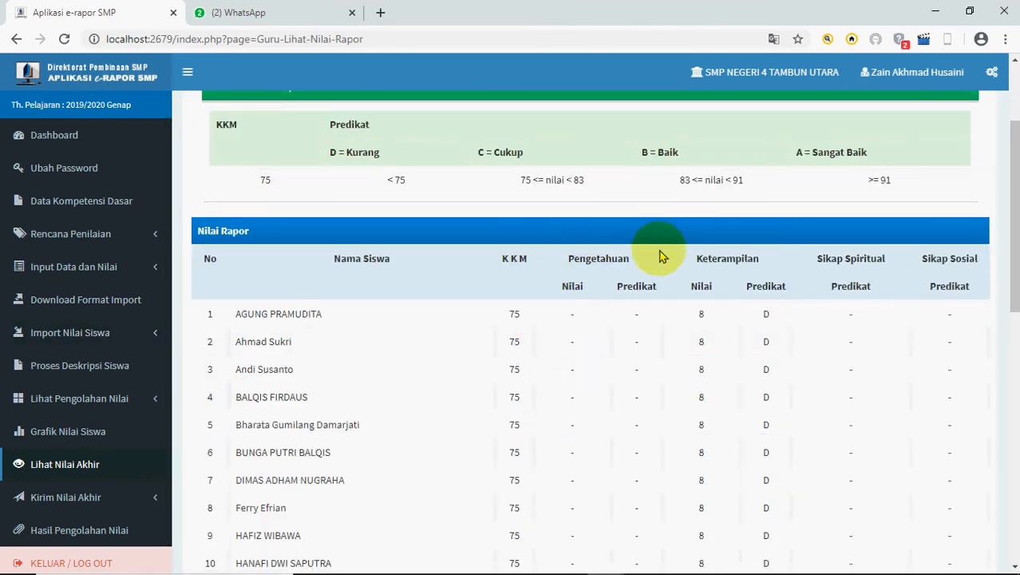
pyautogui.scroll(-1, 624, 404)
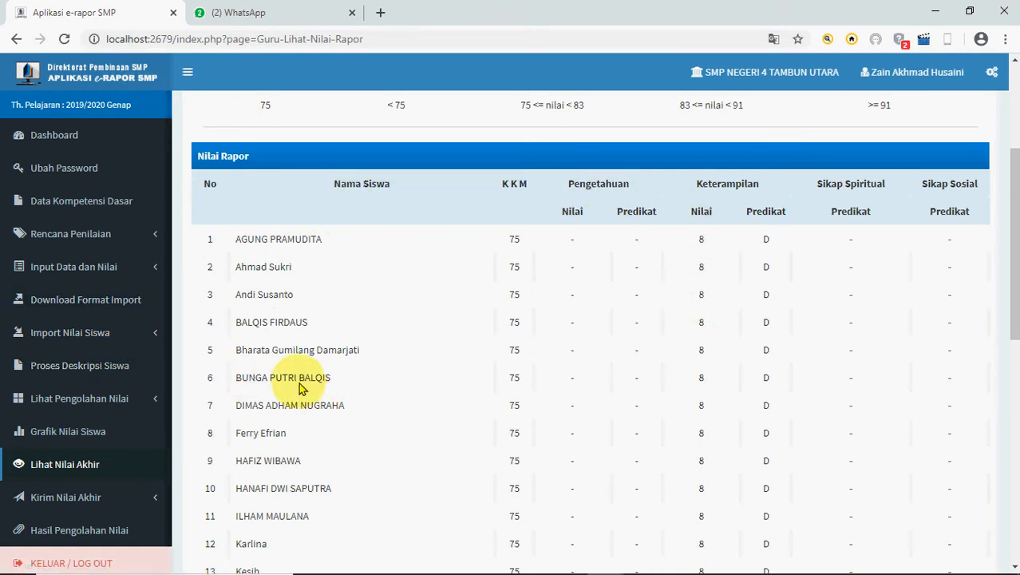
pyautogui.scroll(2, 423, 327)
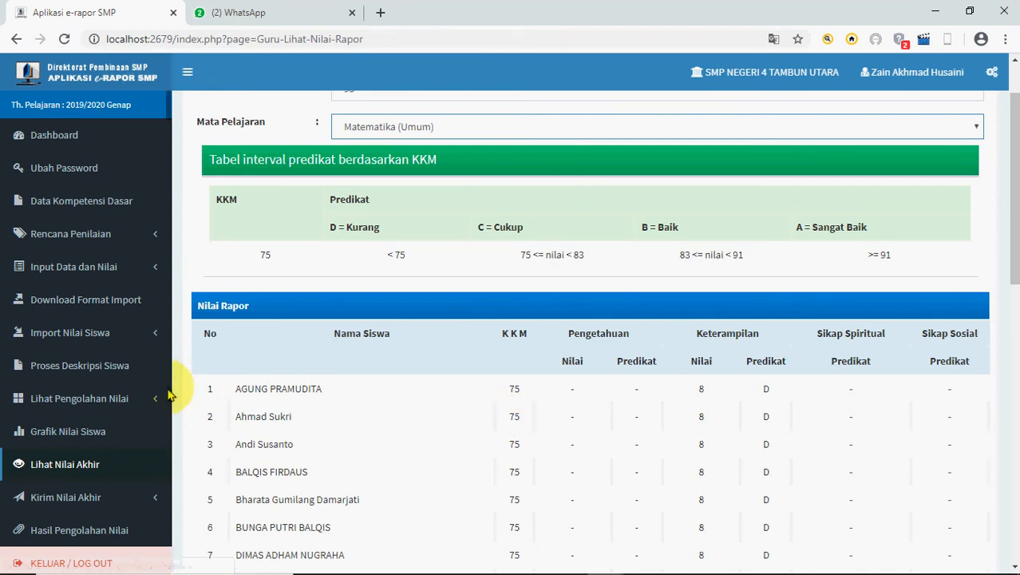
pyautogui.scroll(-2, 670, 363)
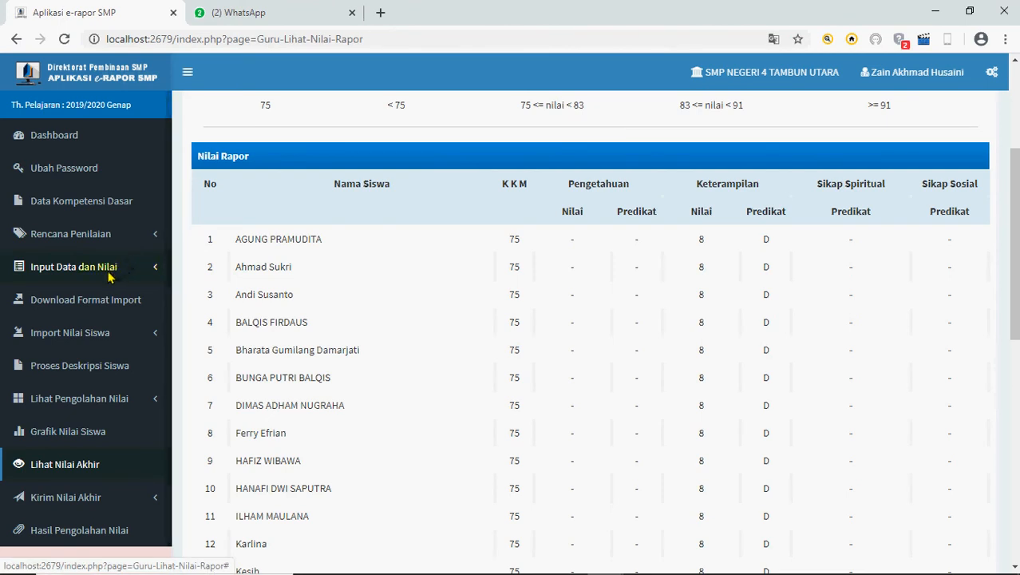
# - Open the assessment weight plan (Bobot PH PTS dan PAS) for class 93, Matematika (Umum)
pyautogui.scroll(-1, 104, 238)
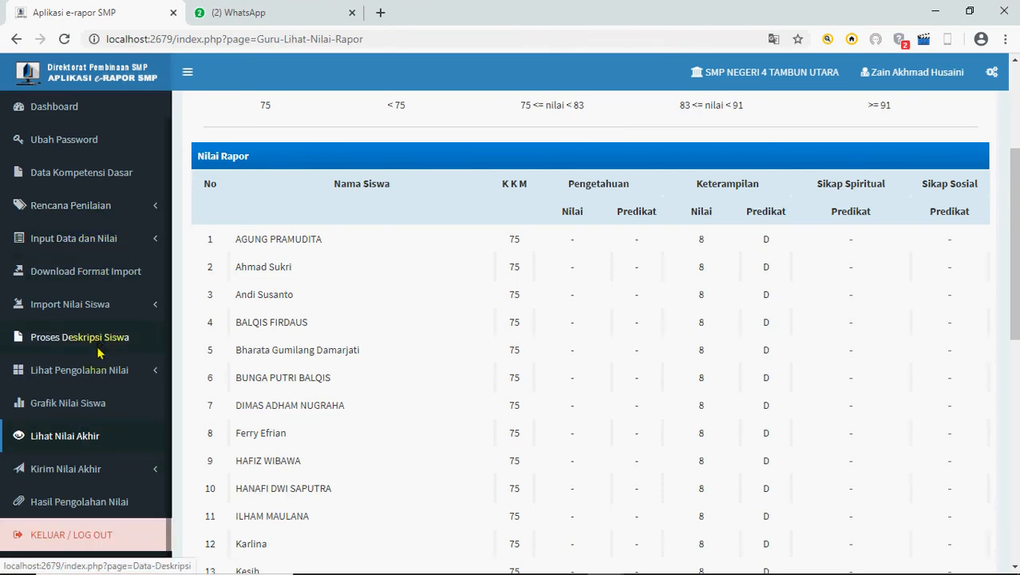
pyautogui.click(74, 204)
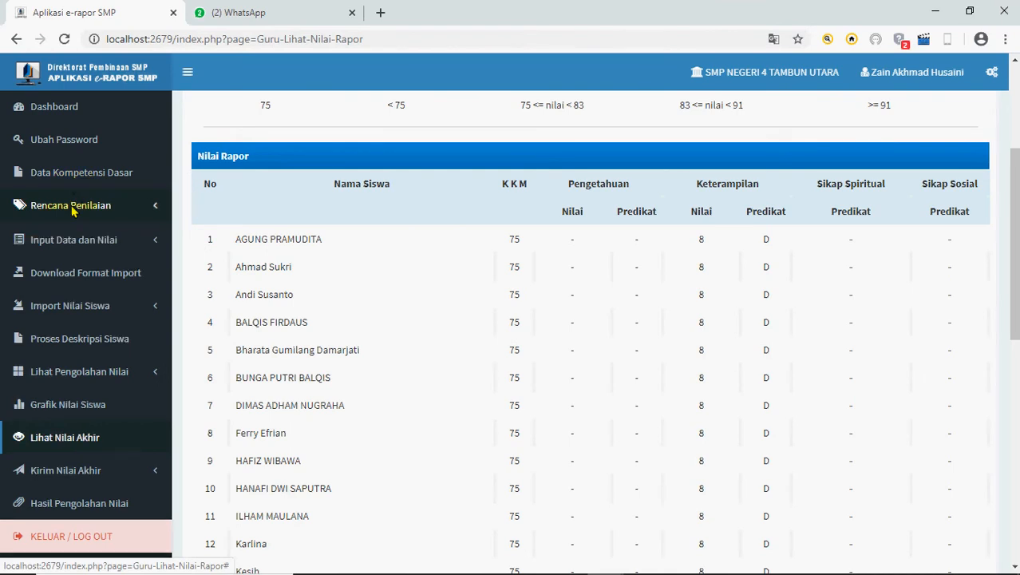
pyautogui.click(116, 319)
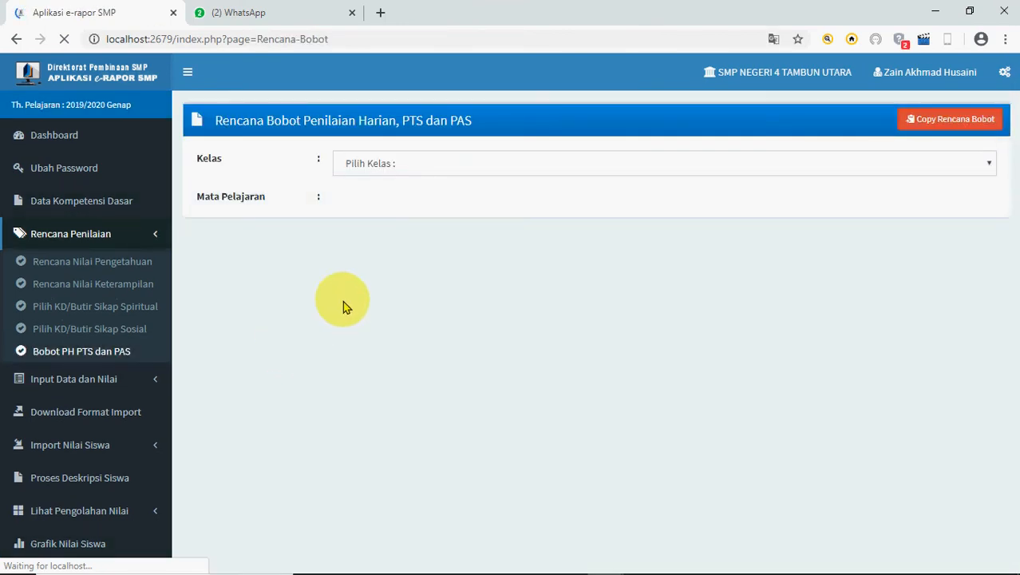
pyautogui.click(380, 168)
pyautogui.click(376, 224)
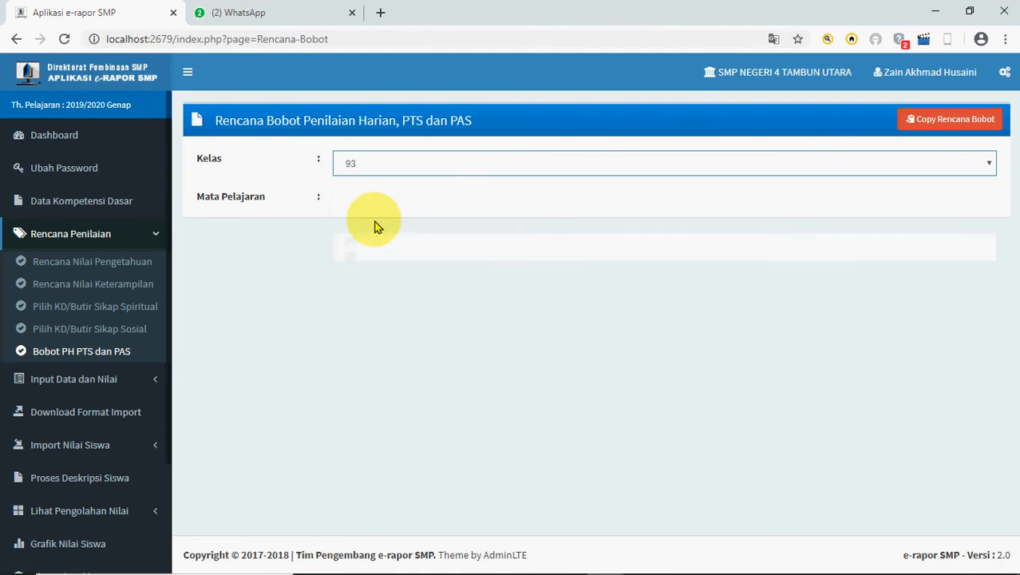
pyautogui.click(371, 237)
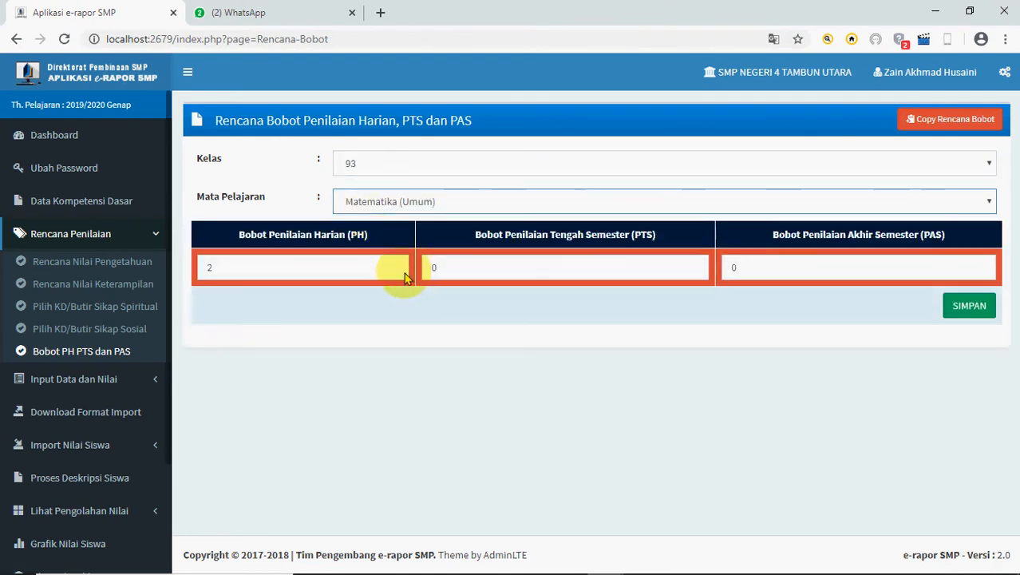
# - Set the daily assessment weight (Bobot Penilaian Harian) to 1 and save the weight plan
pyautogui.click(266, 275)
pyautogui.moveTo(266, 275); pyautogui.dragTo(170, 275)
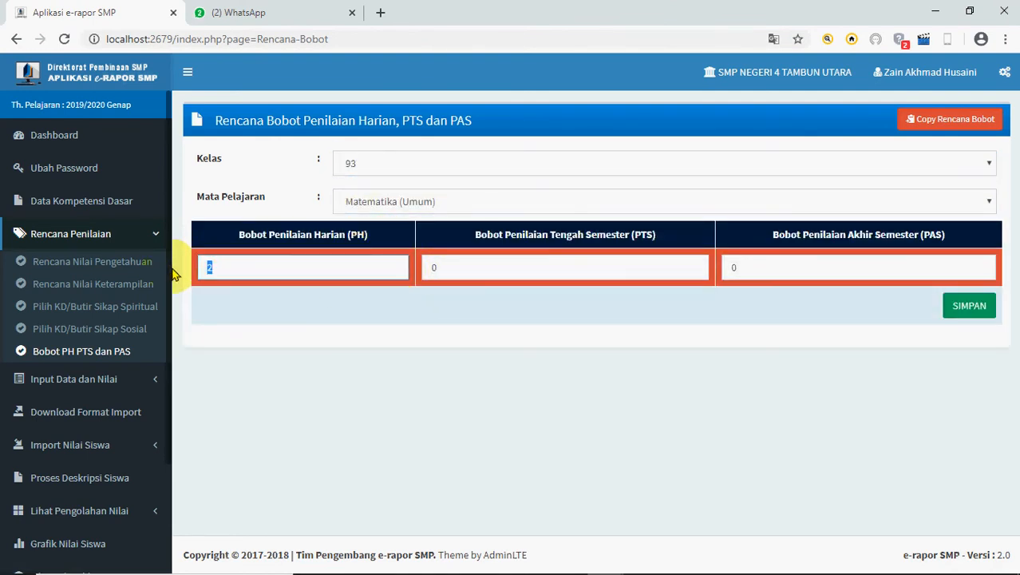
pyautogui.write('1')
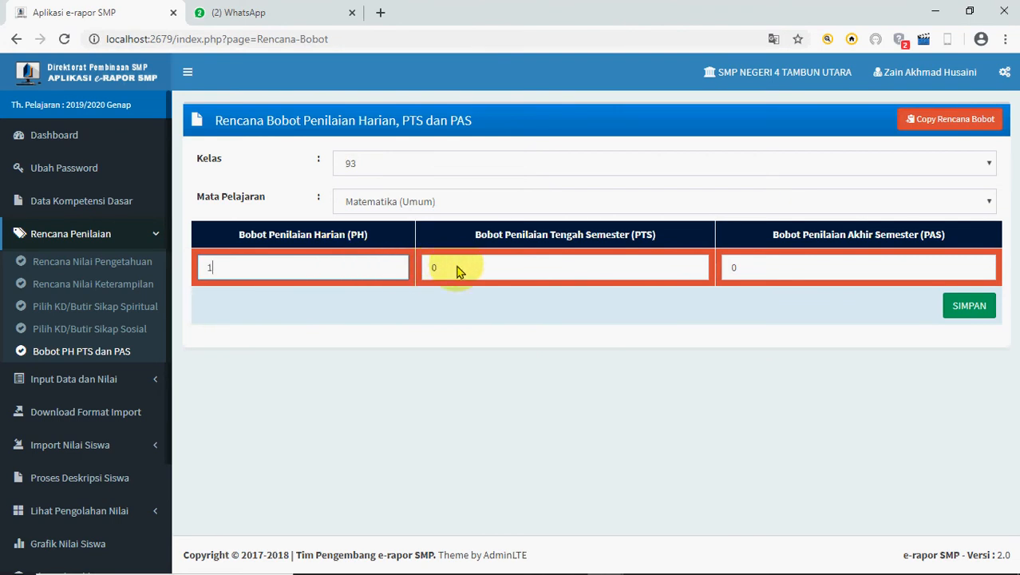
pyautogui.moveTo(457, 267); pyautogui.dragTo(400, 268)
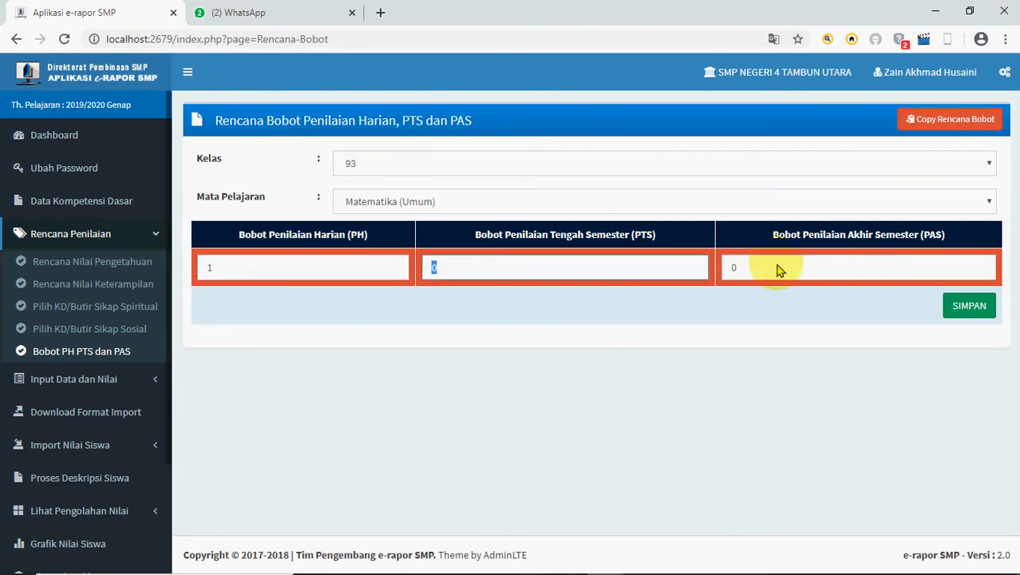
pyautogui.moveTo(780, 269); pyautogui.dragTo(695, 263)
pyautogui.click(977, 309)
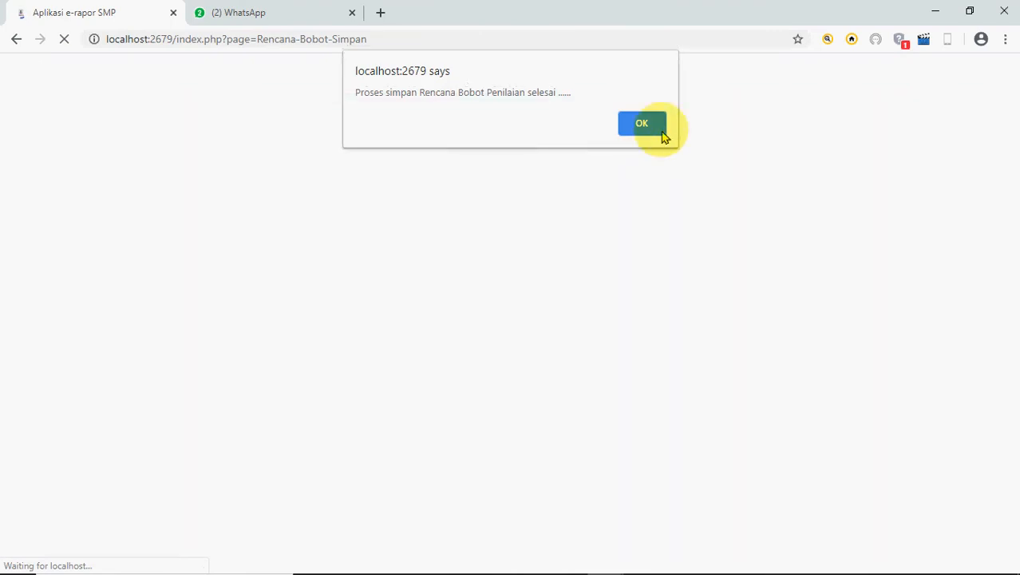
pyautogui.click(663, 136)
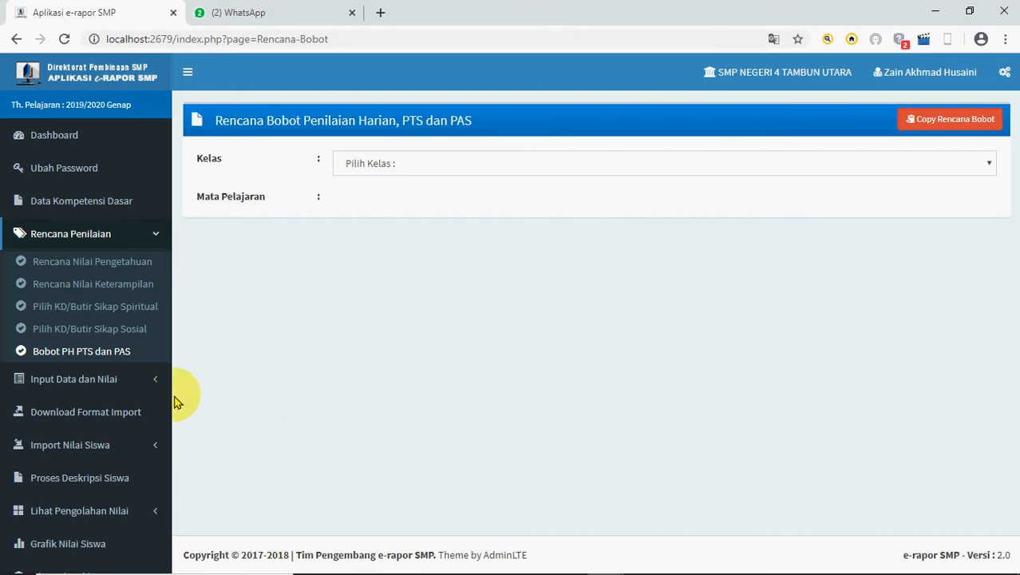
# - Open midterm and final exam score entry (Input Nilai PTS dan PAS) for class 93, Matematika (Umum)
pyautogui.click(112, 378)
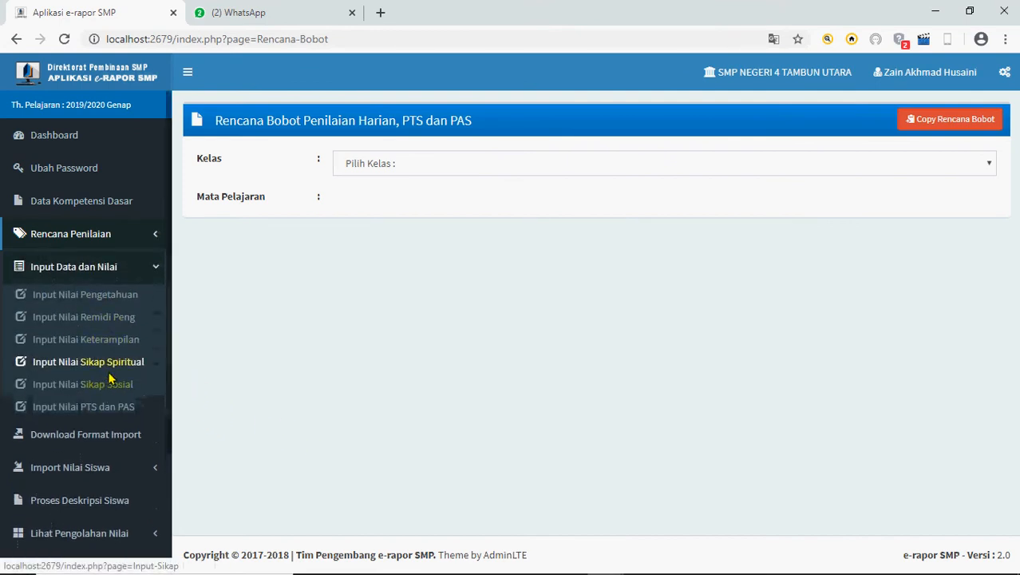
pyautogui.click(126, 411)
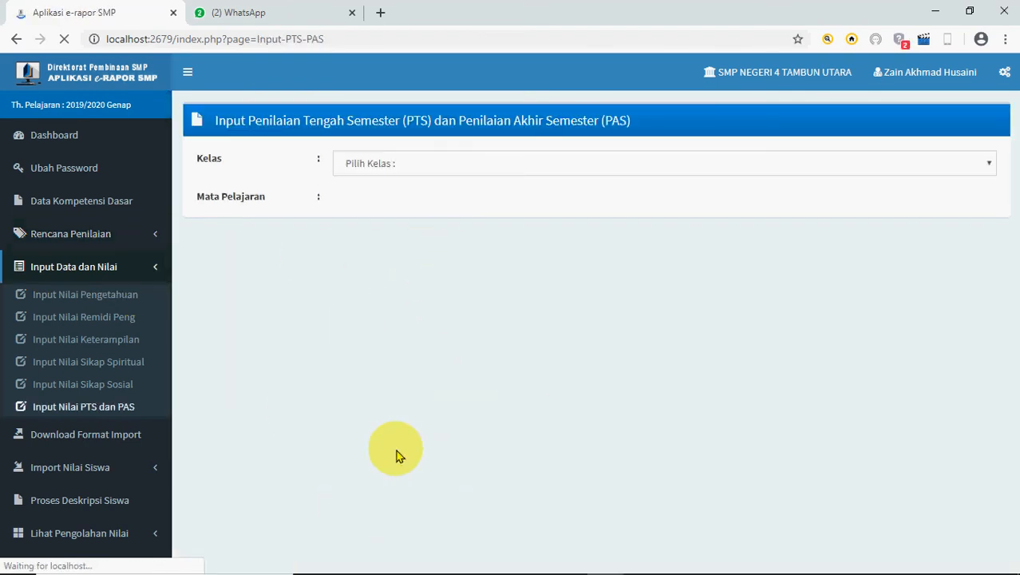
pyautogui.click(463, 167)
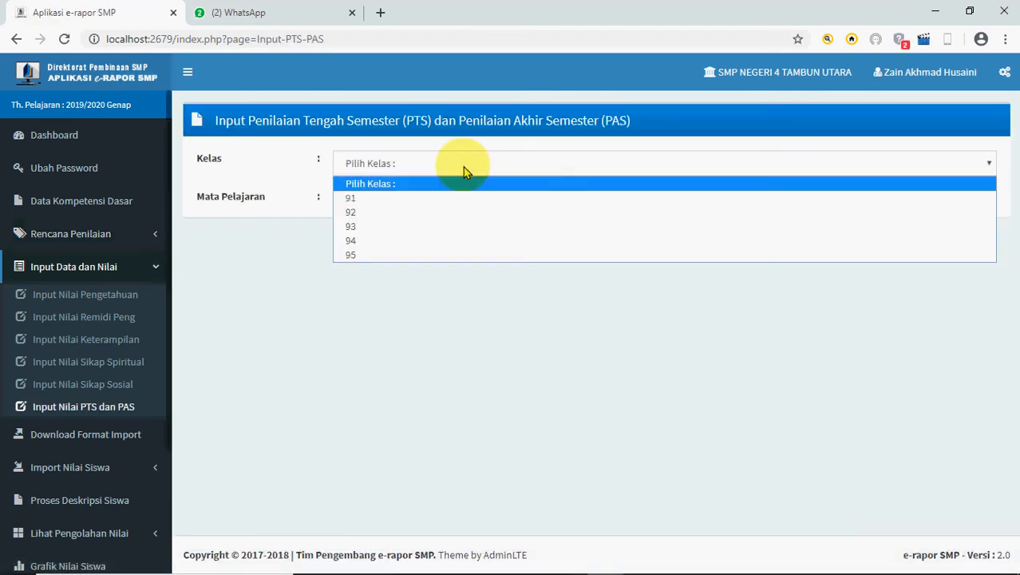
pyautogui.click(440, 226)
pyautogui.click(439, 201)
pyautogui.click(434, 238)
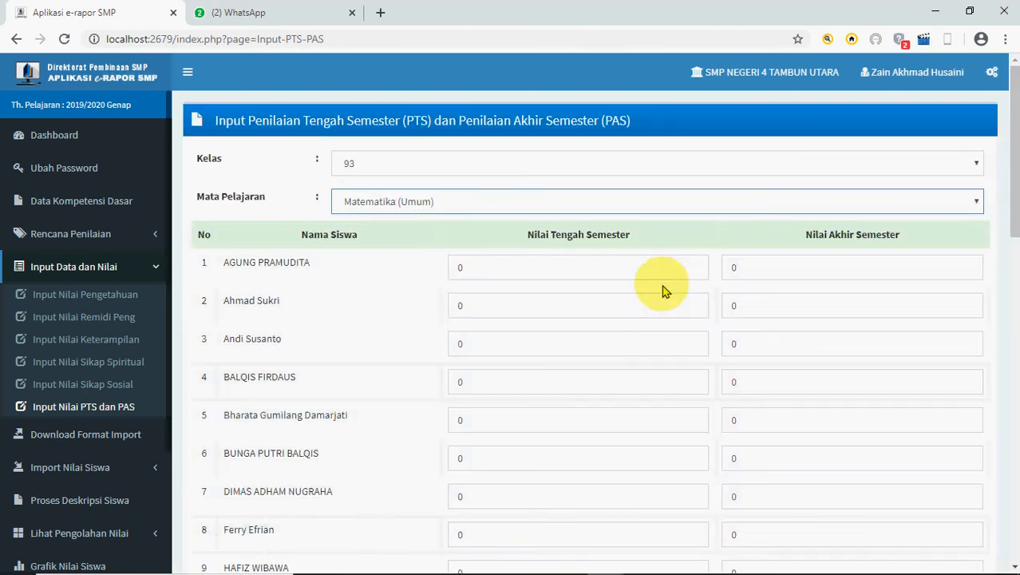
# - Enter an end-of-semester score (Nilai Akhir Semester) of 1 for students 1 to 31 and save the PTS and PAS scores
pyautogui.click(751, 272)
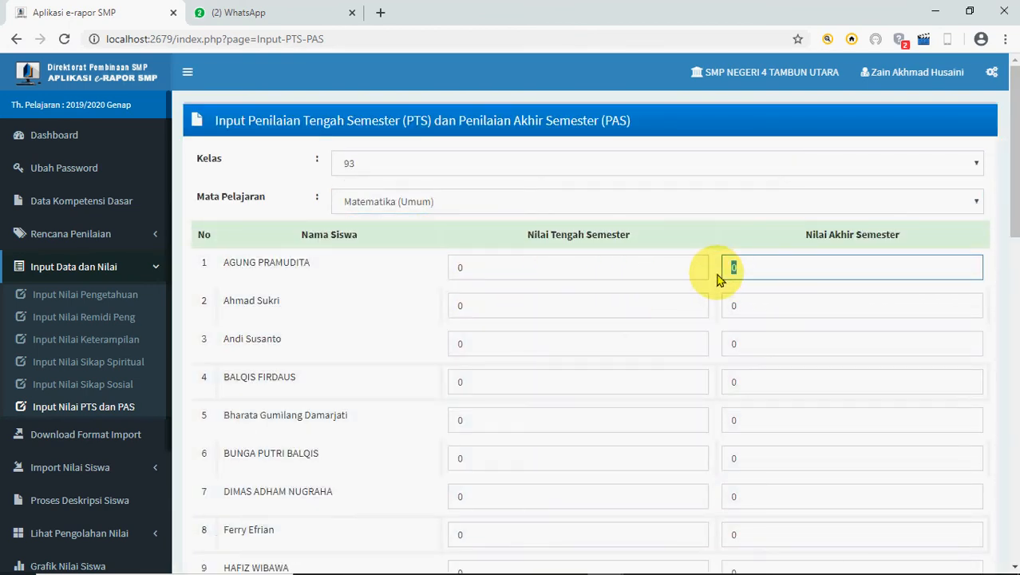
pyautogui.write('1')
pyautogui.click(755, 304)
pyautogui.write('1')
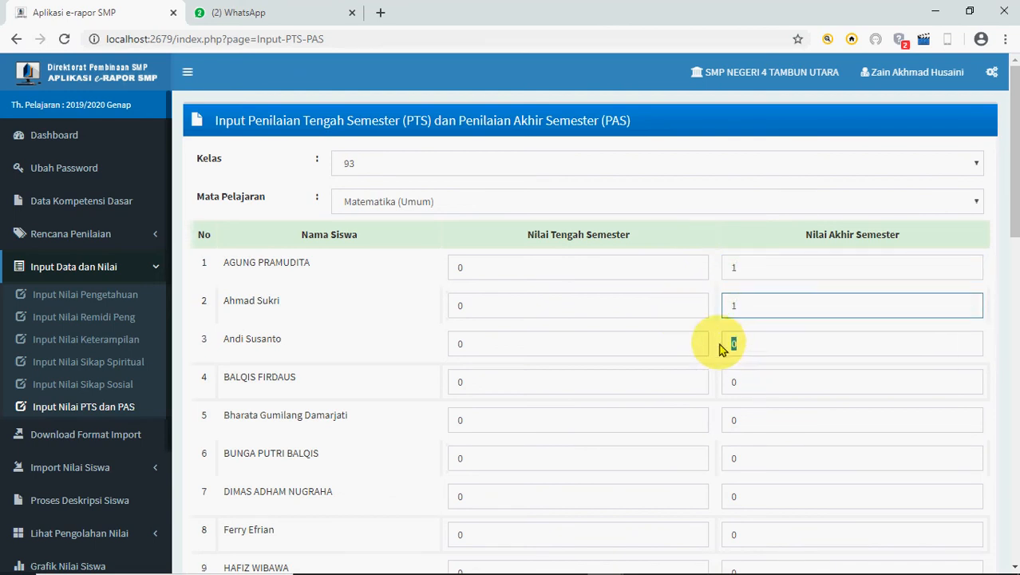
pyautogui.click(730, 348)
pyautogui.write('1')
pyautogui.click(747, 383)
pyautogui.scroll(-2, 798, 359)
pyautogui.write('1')
pyautogui.click(726, 269)
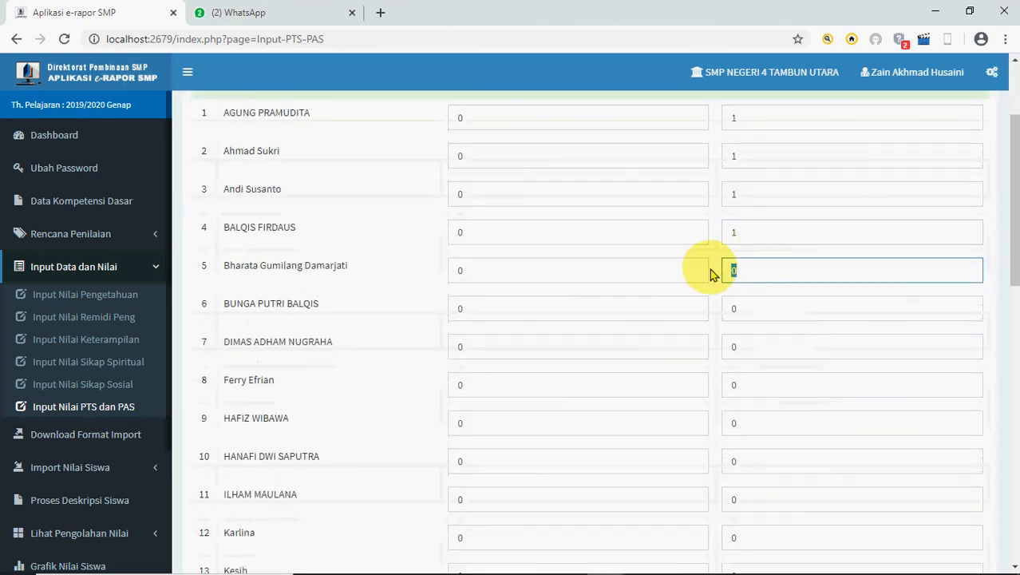
pyautogui.write('1')
pyautogui.click(751, 308)
pyautogui.write('1')
pyautogui.click(767, 351)
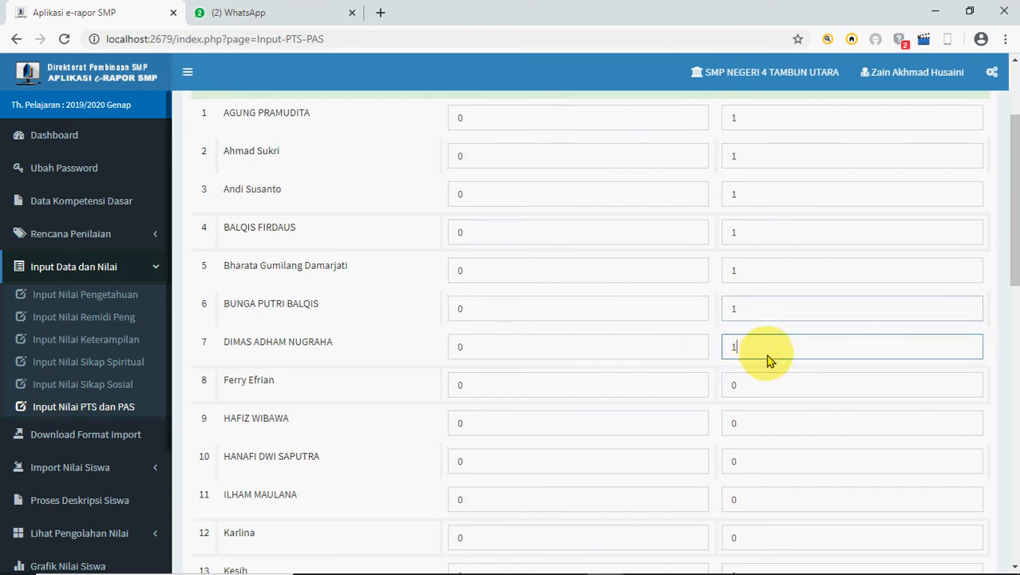
pyautogui.scroll(-3, 774, 319)
pyautogui.write('1')
pyautogui.press('Tab')
pyautogui.write('1')
pyautogui.press('Tab')
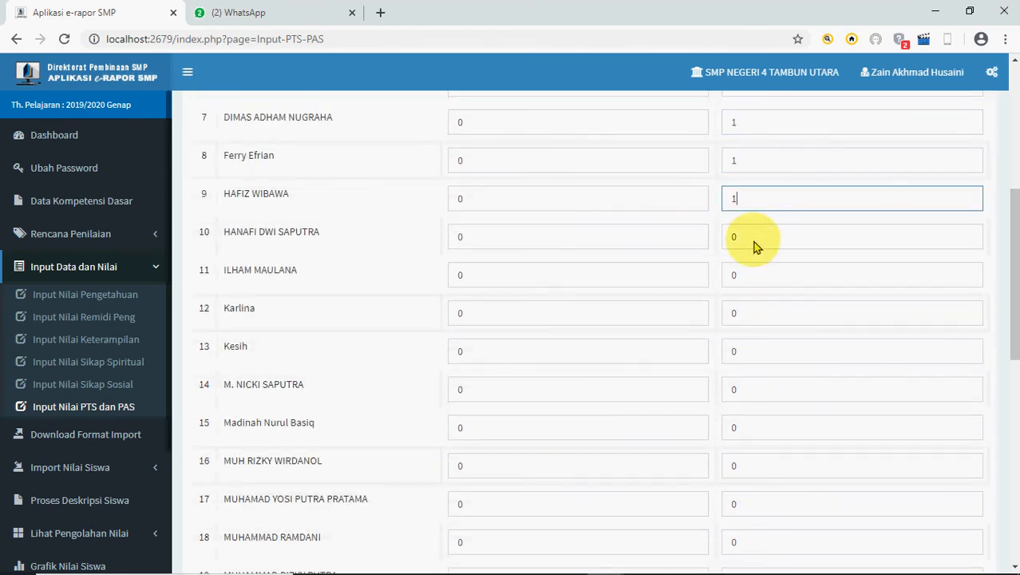
pyautogui.write('1')
pyautogui.press('Tab')
pyautogui.write('1')
pyautogui.press('Tab')
pyautogui.write('1')
pyautogui.press('Tab')
pyautogui.write('1')
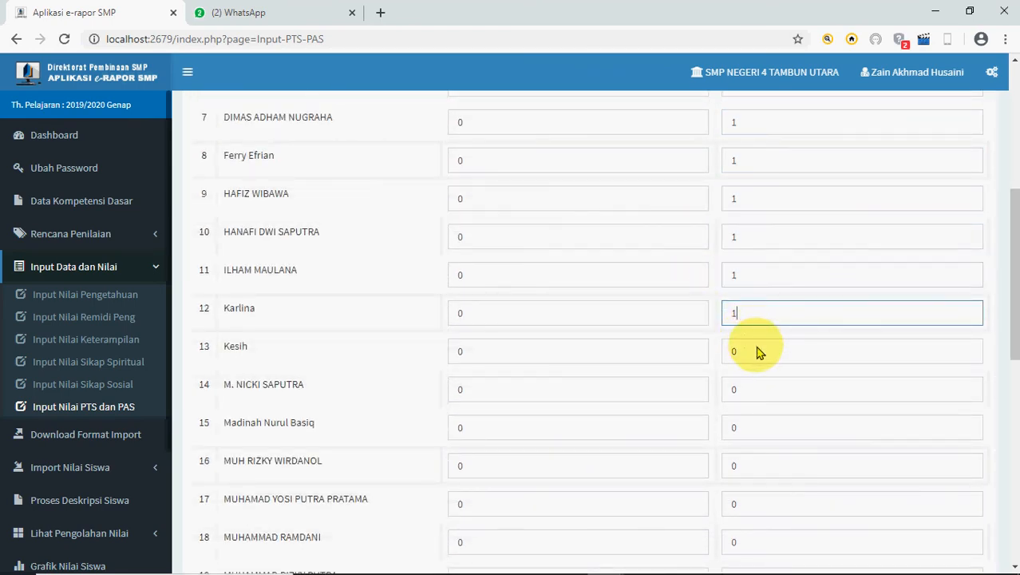
pyautogui.press('Tab')
pyautogui.write('1')
pyautogui.scroll(-2, 778, 375)
pyautogui.press('Tab')
pyautogui.write('1')
pyautogui.press('Tab')
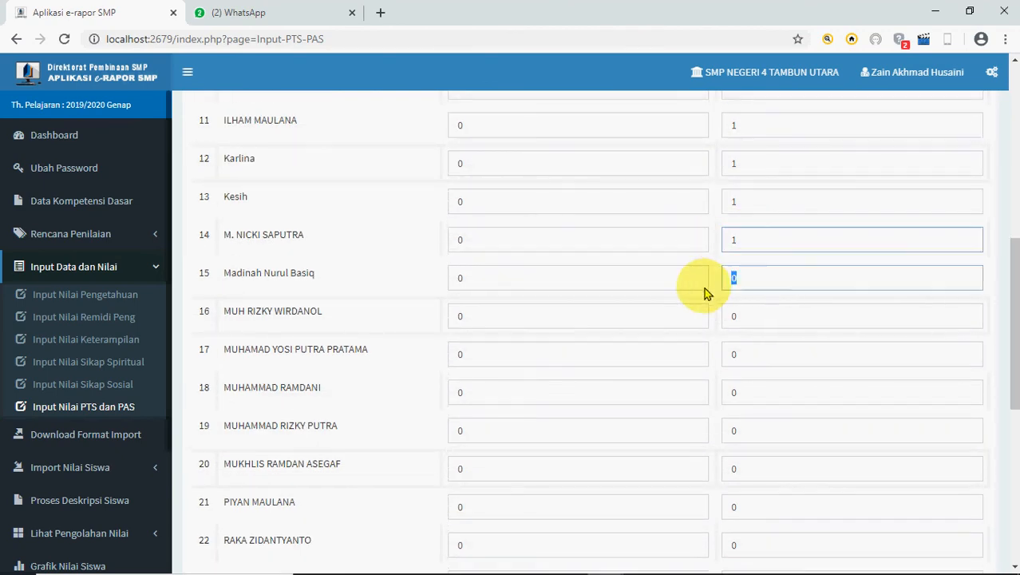
pyautogui.write('1')
pyautogui.press('Tab')
pyautogui.write('1')
pyautogui.press('Tab')
pyautogui.write('1')
pyautogui.press('Tab')
pyautogui.write('1')
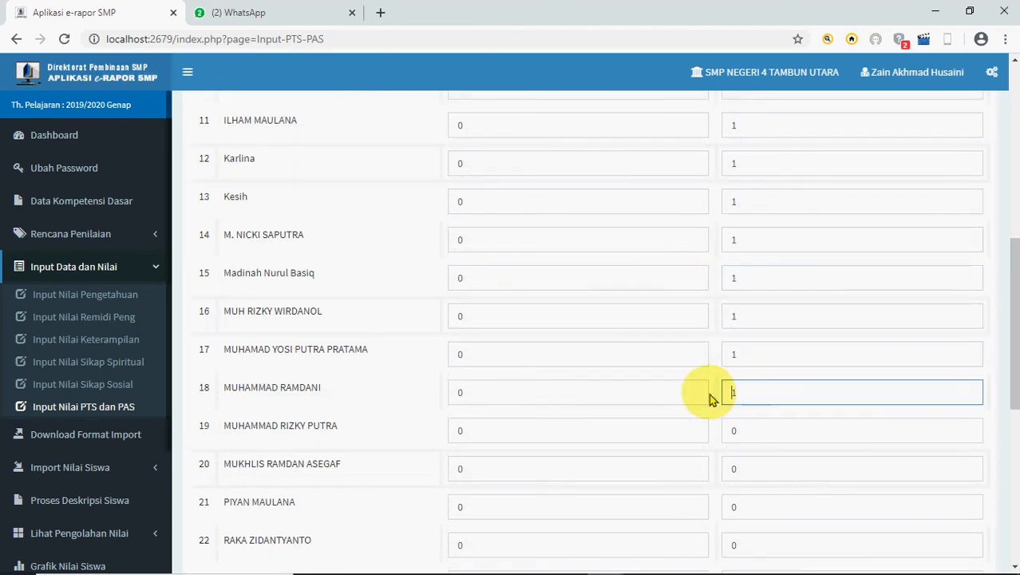
pyautogui.scroll(-1, 768, 431)
pyautogui.scroll(-2, 766, 431)
pyautogui.press('Tab')
pyautogui.write('1')
pyautogui.press('Tab')
pyautogui.write('1')
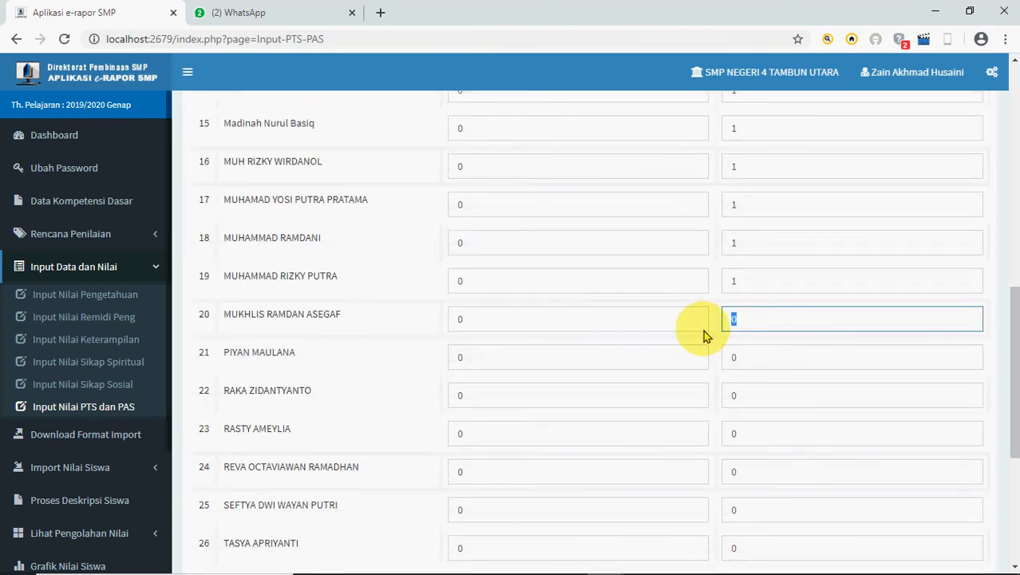
pyautogui.press('Tab')
pyautogui.write('1')
pyautogui.press('Tab')
pyautogui.write('1')
pyautogui.press('Tab')
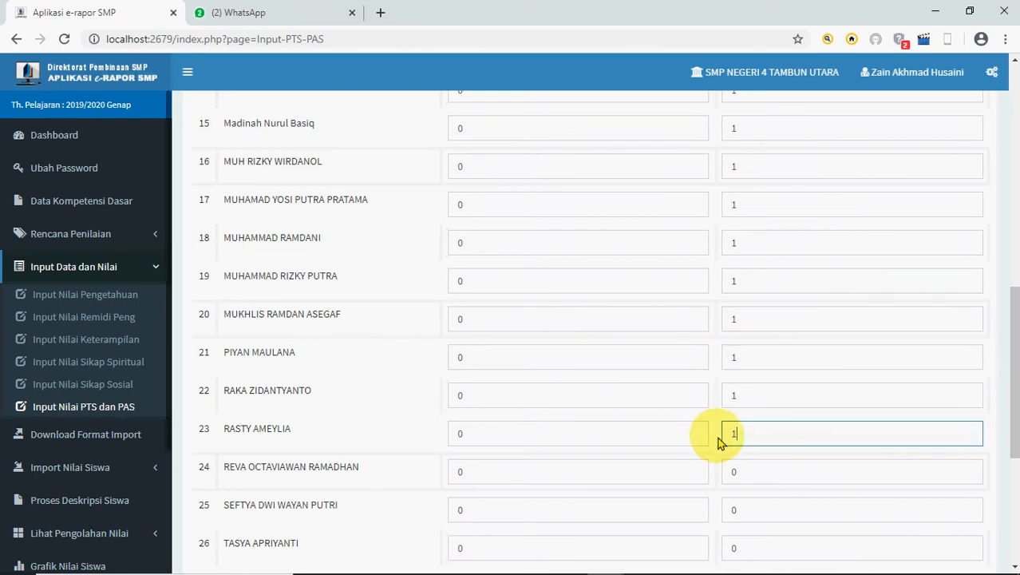
pyautogui.write('1')
pyautogui.scroll(-3, 765, 275)
pyautogui.moveTo(752, 178); pyautogui.dragTo(724, 173)
pyautogui.write('1')
pyautogui.click(732, 215)
pyautogui.write('1')
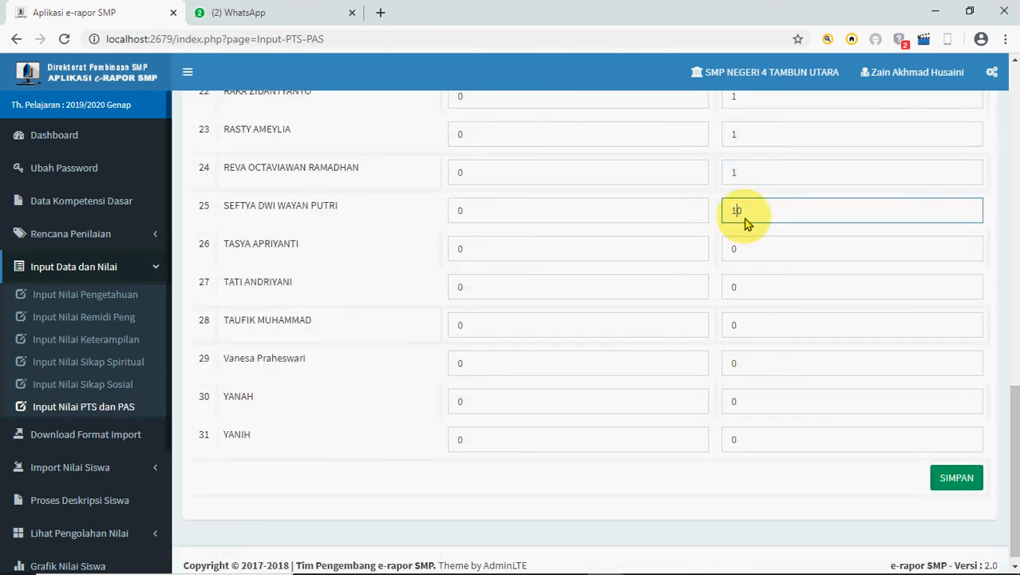
pyautogui.moveTo(744, 218); pyautogui.dragTo(710, 216)
pyautogui.write('1')
pyautogui.doubleClick(733, 248)
pyautogui.write('1')
pyautogui.doubleClick(727, 289)
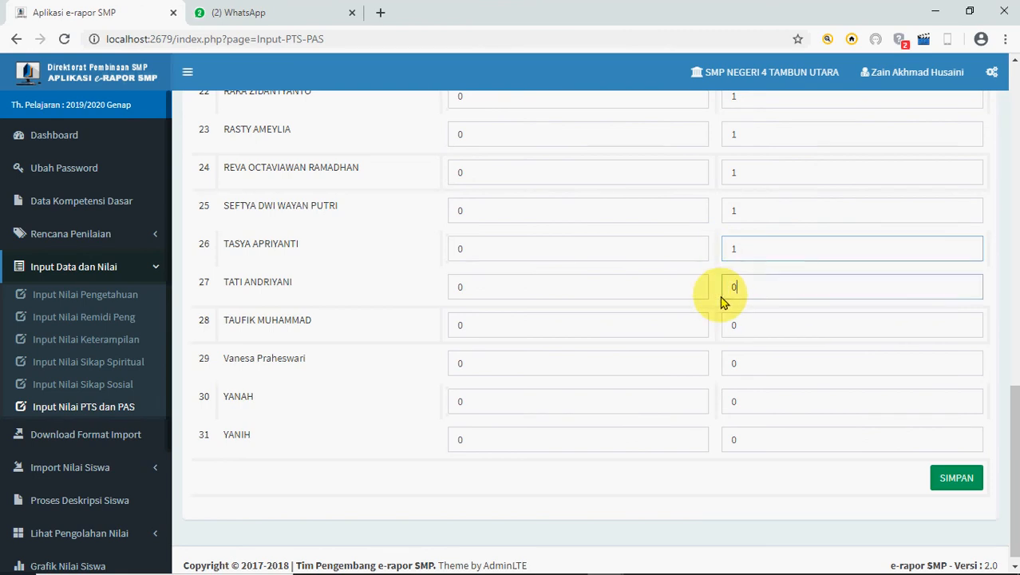
pyautogui.write('1')
pyautogui.doubleClick(737, 327)
pyautogui.write('1')
pyautogui.doubleClick(730, 364)
pyautogui.write('1')
pyautogui.doubleClick(725, 402)
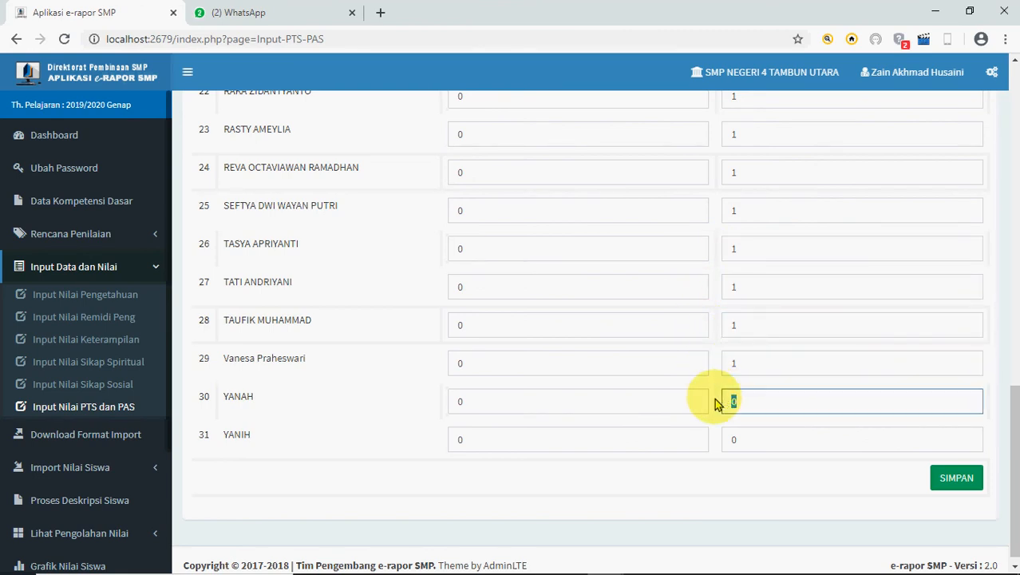
pyautogui.write('1')
pyautogui.doubleClick(746, 441)
pyautogui.write('1')
pyautogui.click(953, 478)
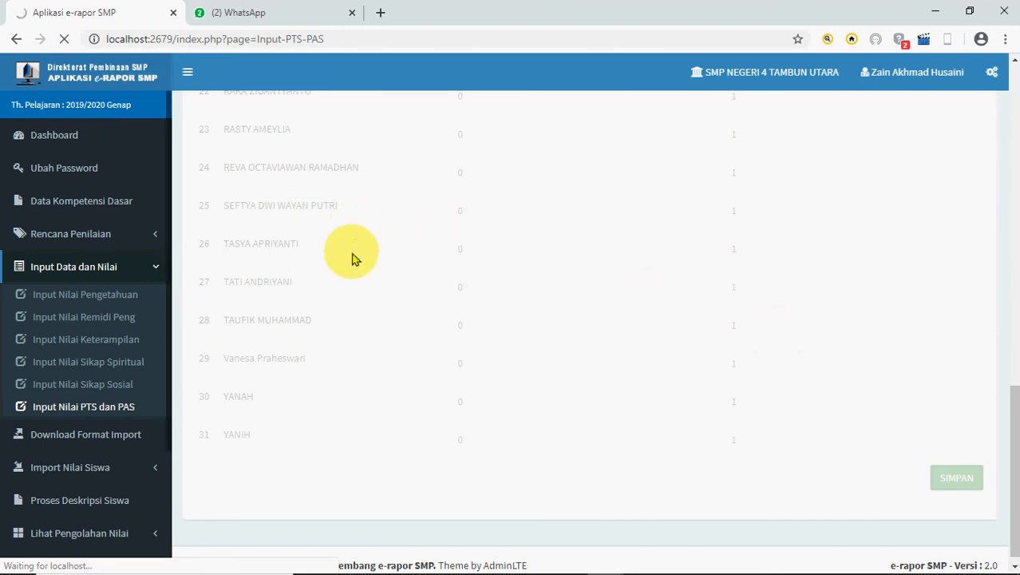
# - Acknowledge the completed save of the PTS and PAS scores and choose class 93 again on the score entry form
pyautogui.scroll(6, 353, 265)
pyautogui.scroll(5, 353, 272)
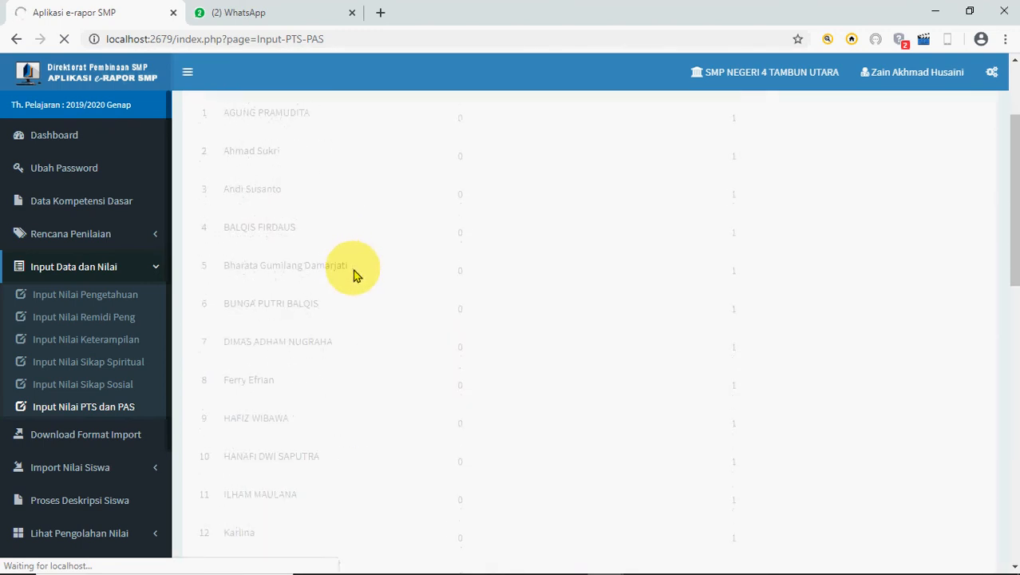
pyautogui.scroll(2, 356, 275)
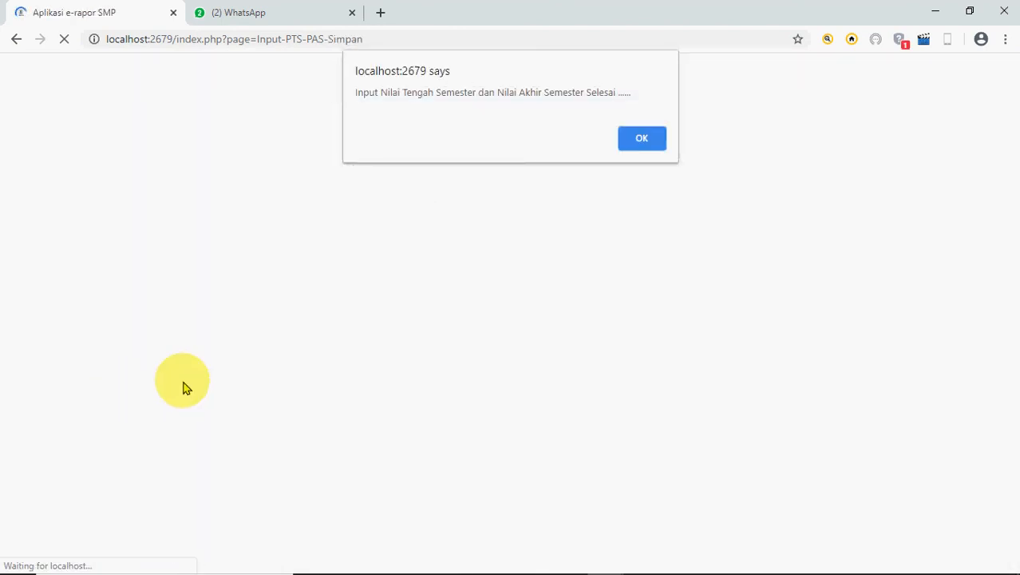
pyautogui.click(630, 140)
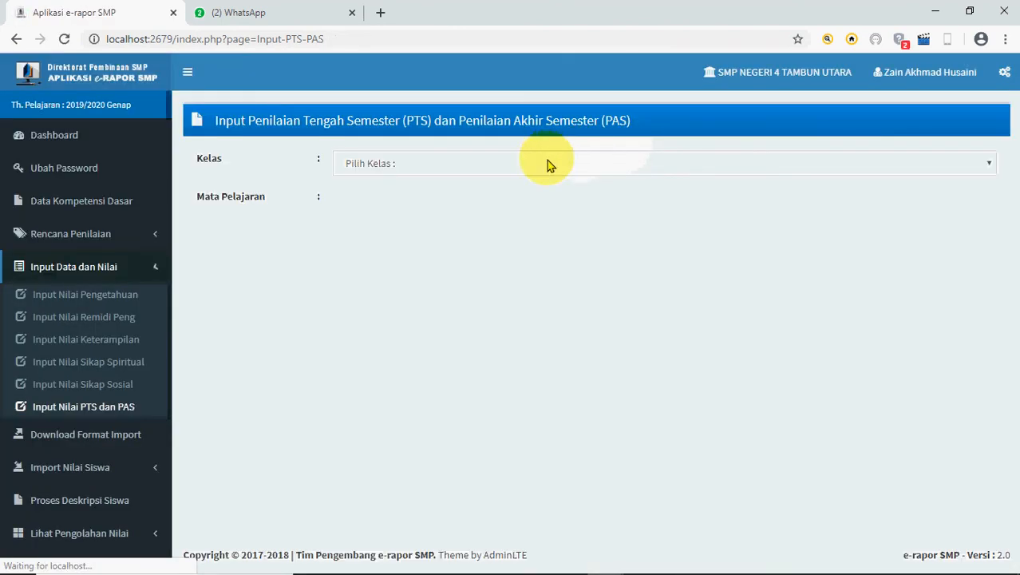
pyautogui.click(536, 166)
pyautogui.click(496, 227)
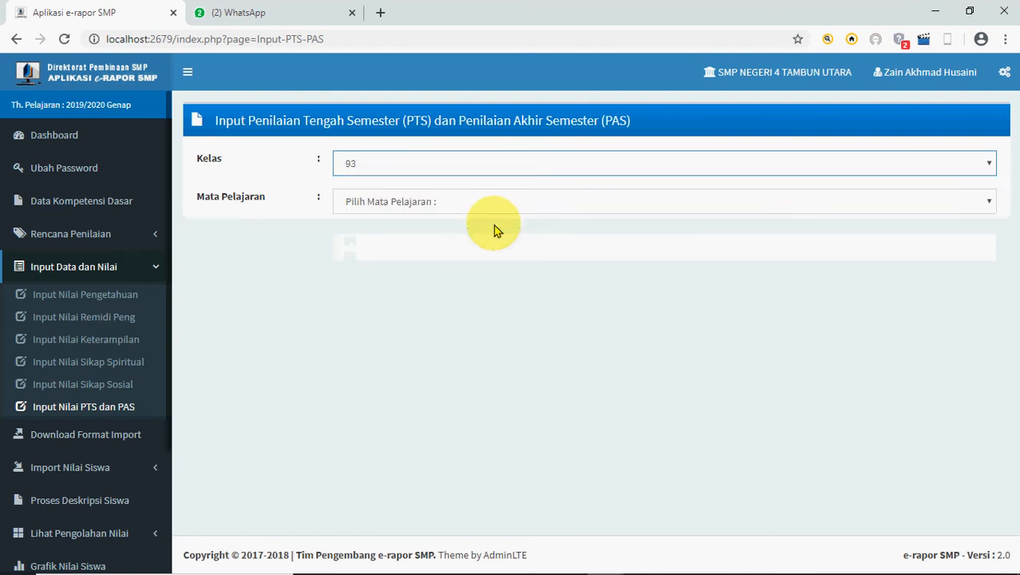
# - Open the knowledge grade processing results (Lihat Pengolahan Nilai, Nilai Pengetahuan) for class 93, Matematika (Umum)
pyautogui.scroll(-2, 83, 437)
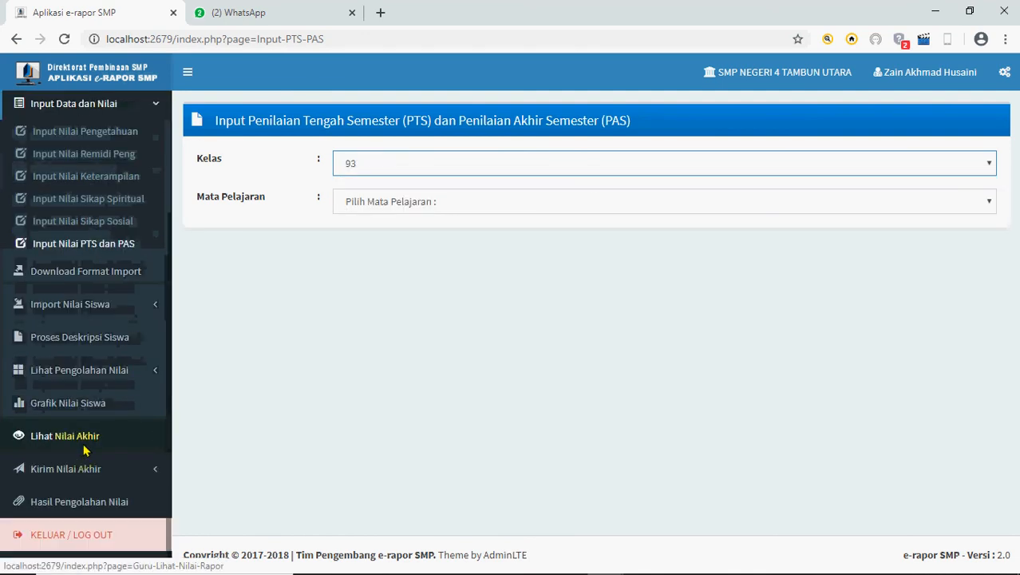
pyautogui.click(89, 370)
pyautogui.click(86, 352)
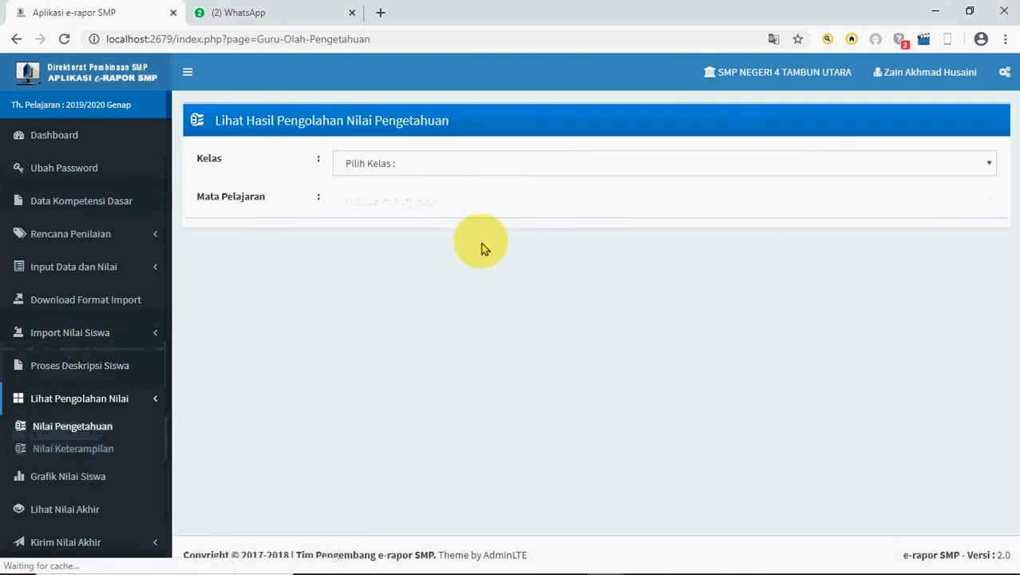
pyautogui.click(497, 163)
pyautogui.click(482, 228)
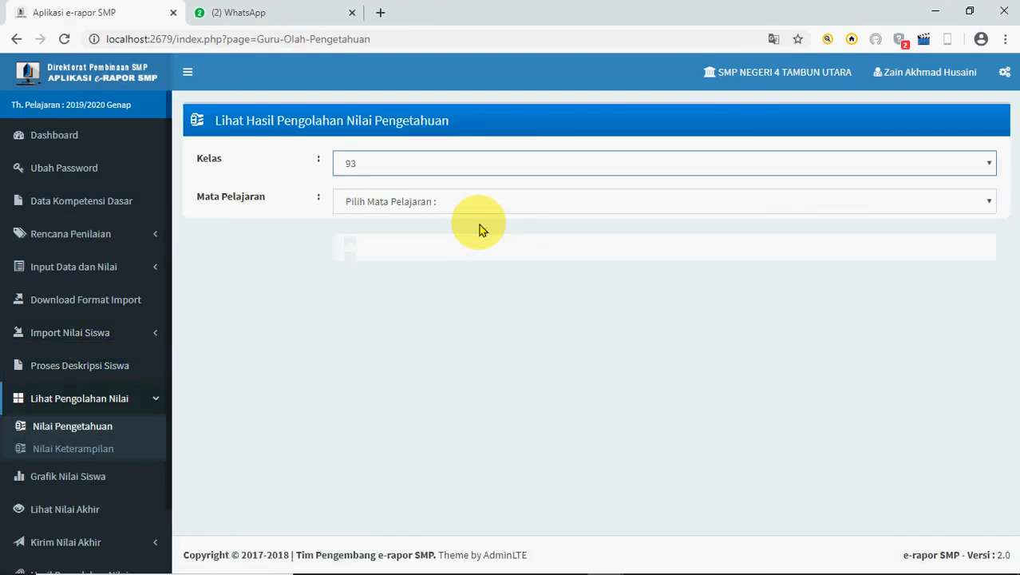
pyautogui.click(474, 209)
pyautogui.click(467, 234)
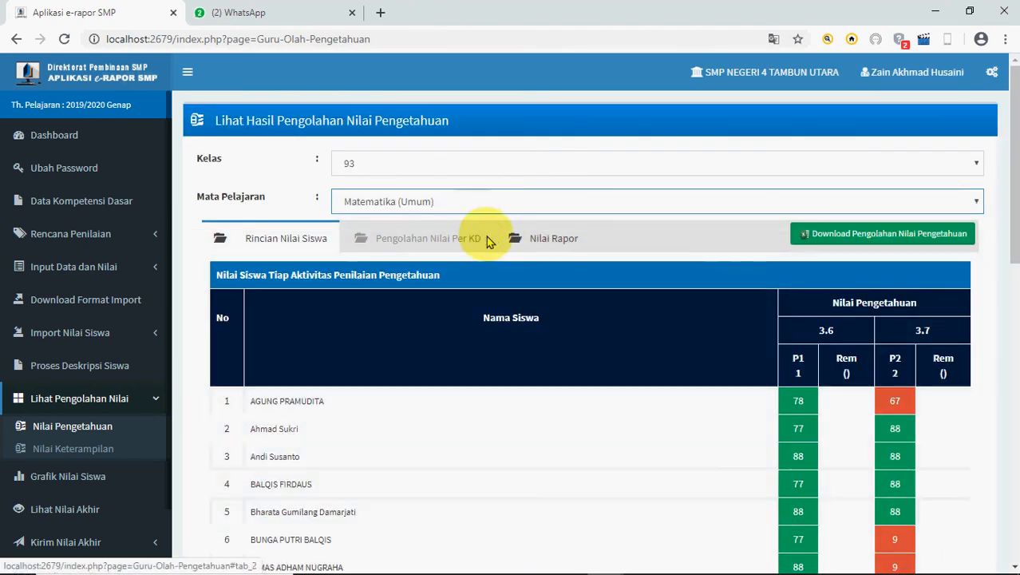
# - Examine the report card grades (Nilai Rapor) calculated from the daily, PTS and PAS scores in the knowledge results
pyautogui.click(549, 243)
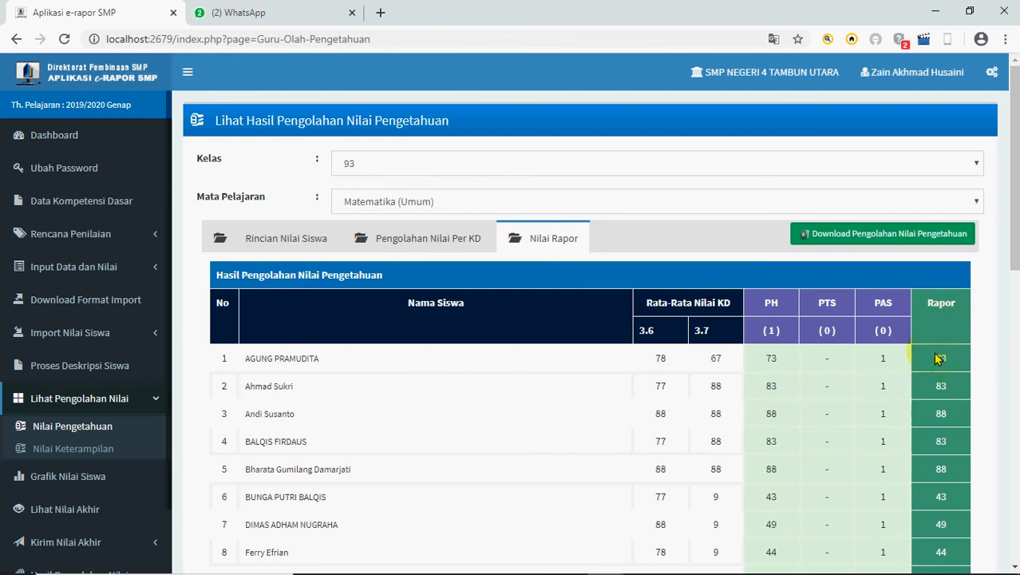
pyautogui.scroll(-1, 884, 357)
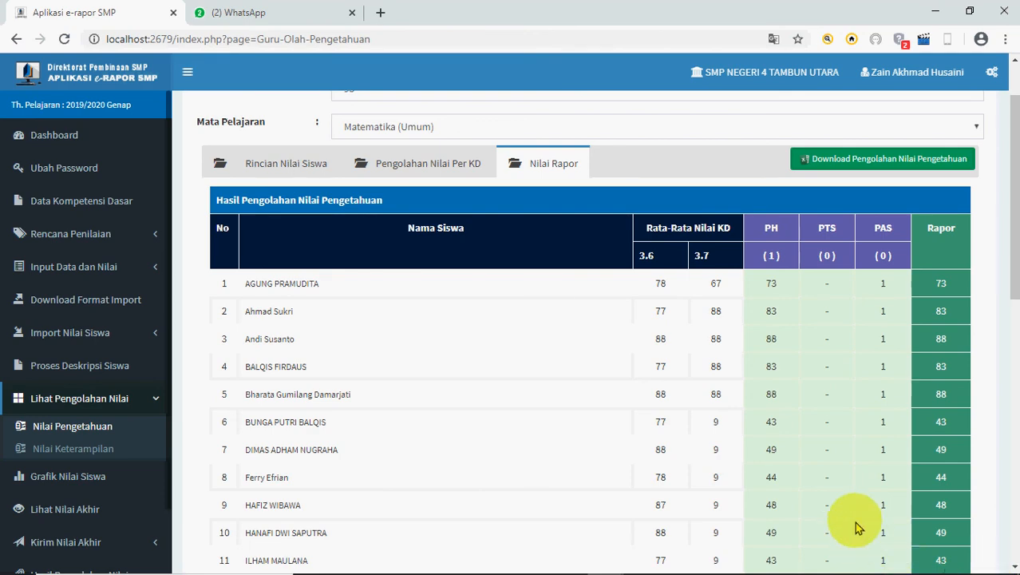
pyautogui.scroll(-3, 878, 499)
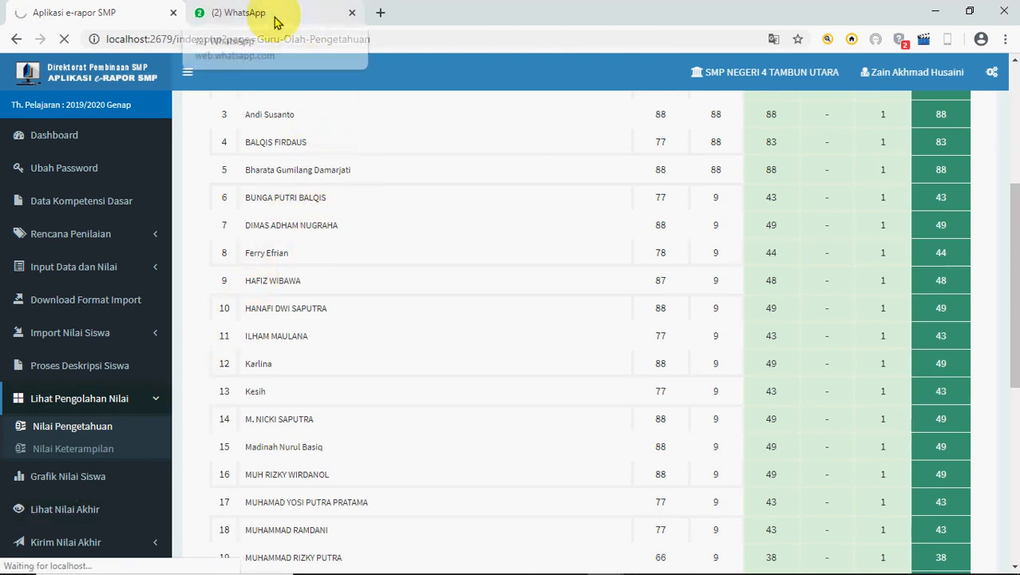
pyautogui.scroll(4, 470, 367)
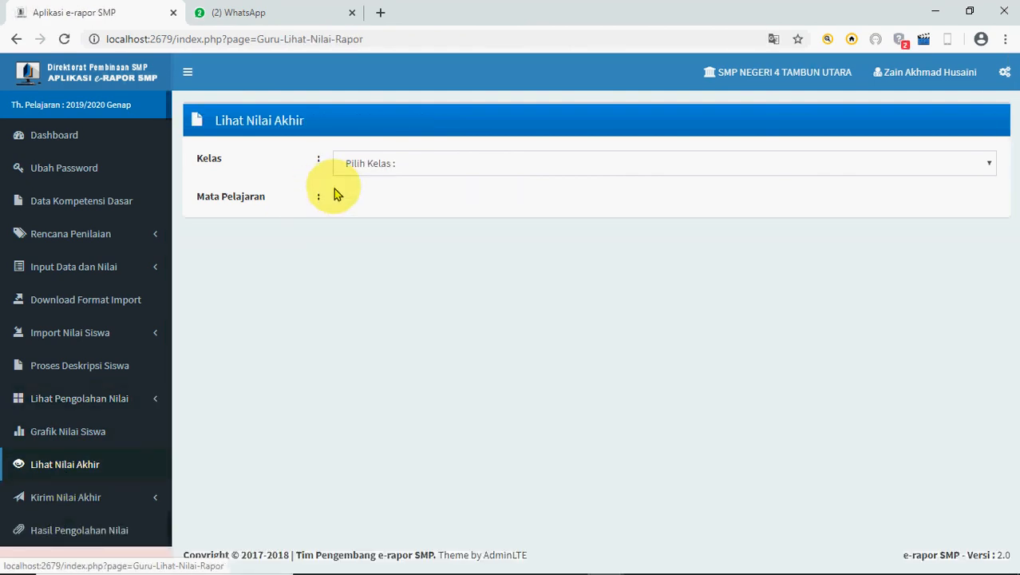
# - View the final grades (Lihat Nilai Akhir) for class 93, Matematika (Umum), and check the students' knowledge and skill grades
pyautogui.click(355, 163)
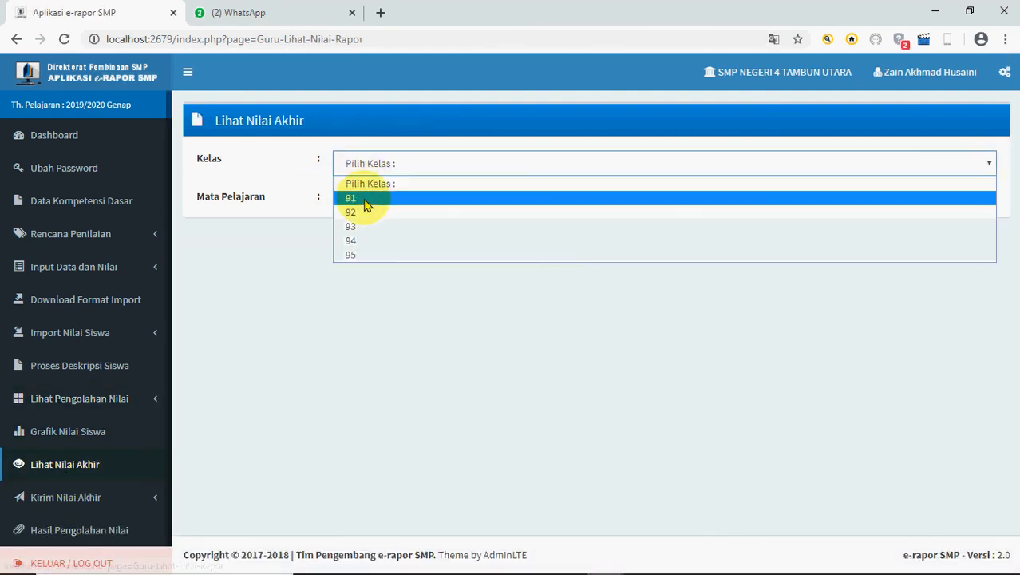
pyautogui.click(368, 226)
pyautogui.click(369, 201)
pyautogui.click(368, 233)
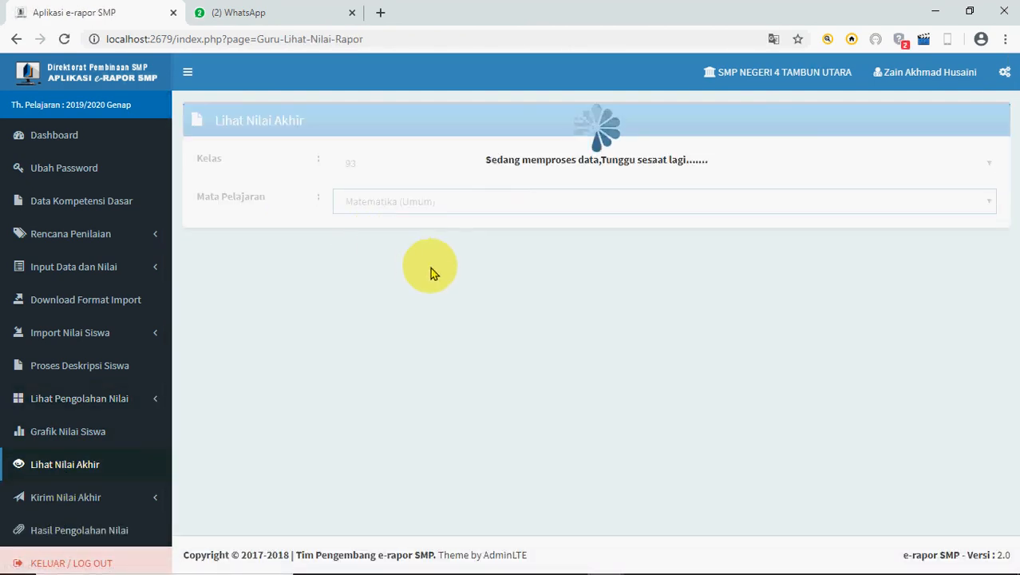
pyautogui.scroll(-3, 467, 296)
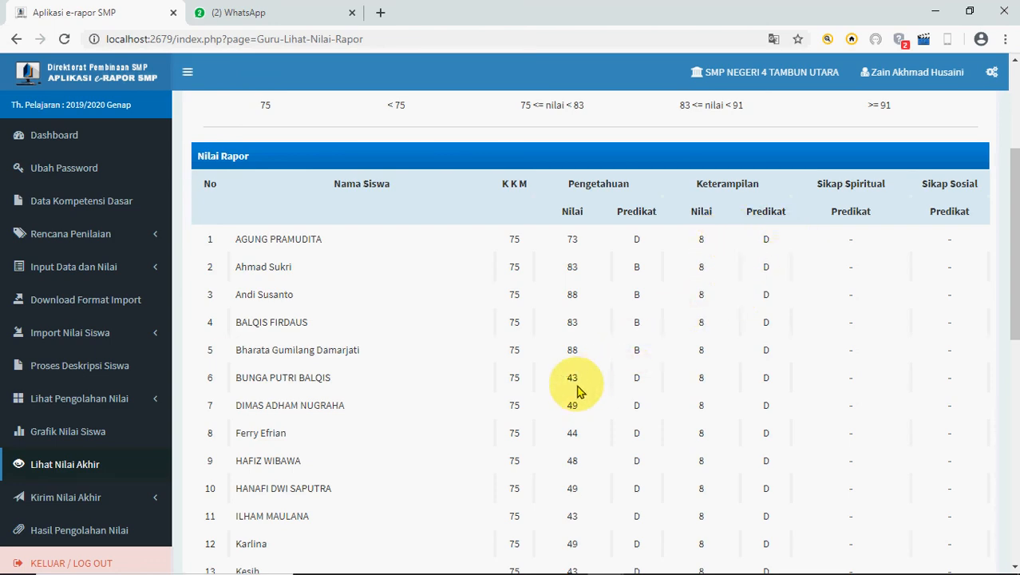
pyautogui.scroll(-4, 559, 389)
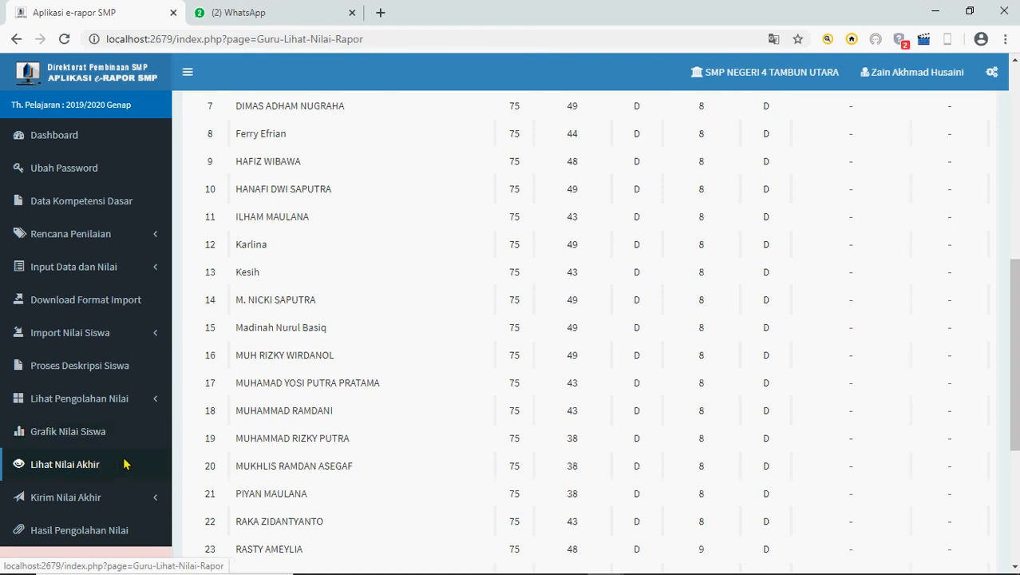
pyautogui.scroll(-1, 622, 471)
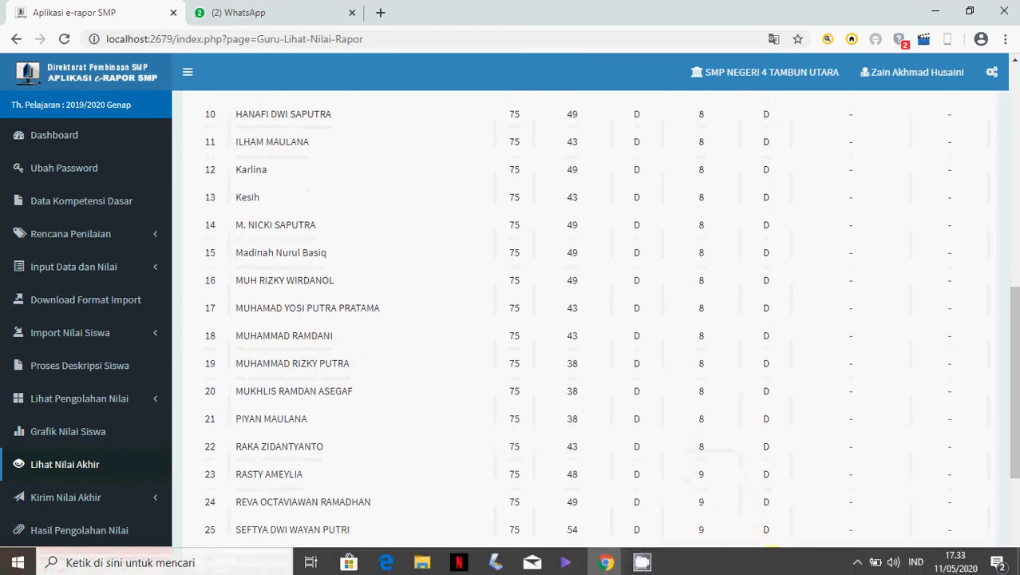
pyautogui.click(859, 561)
pyautogui.rightClick(887, 530)
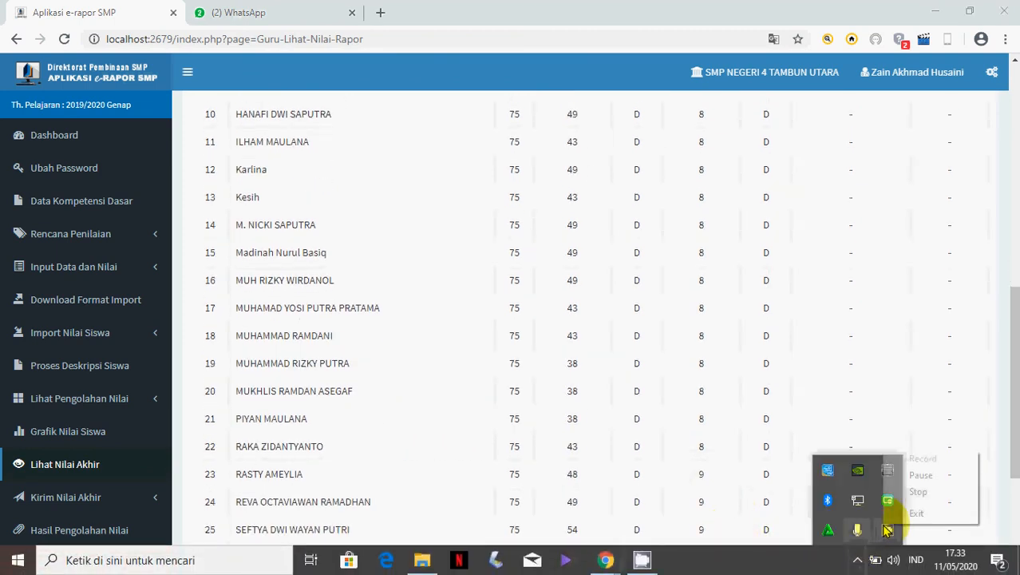